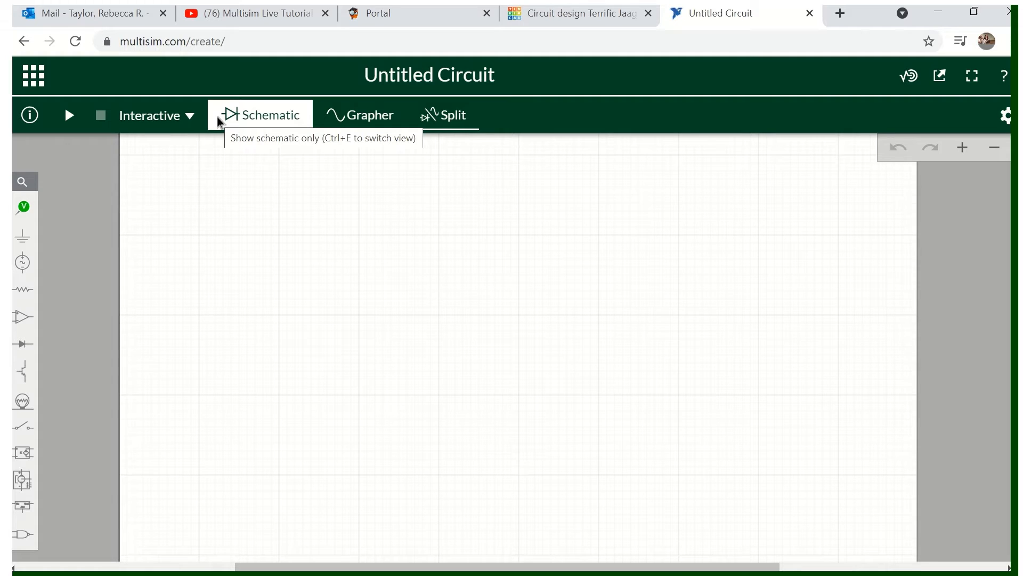
# Step: Rename the untitled circuit as "Winging it Demo"
pyautogui.click(424, 65)
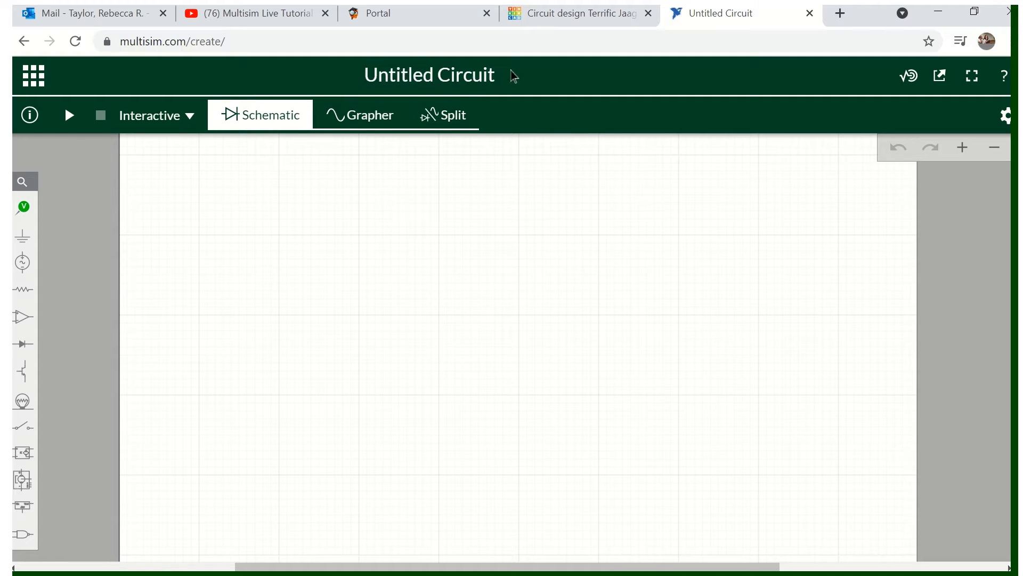
pyautogui.click(453, 75)
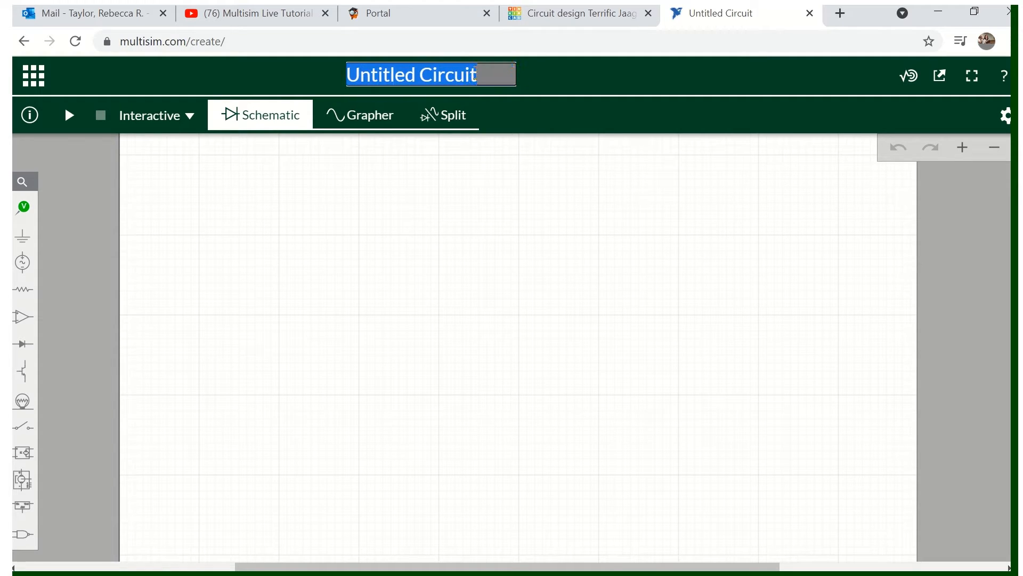
pyautogui.press('BackSpace')
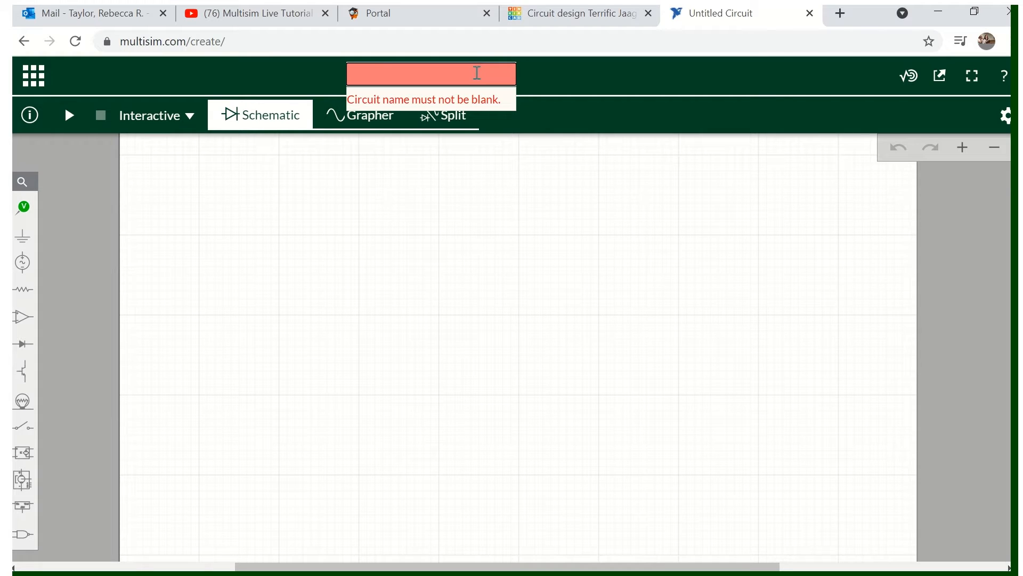
pyautogui.write('Winging it ')
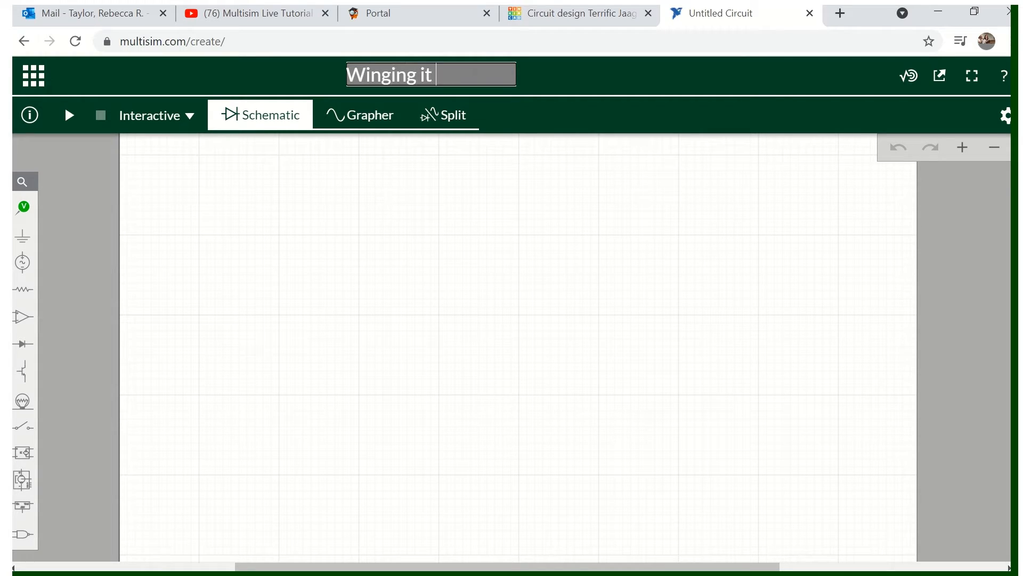
pyautogui.write('Demo')
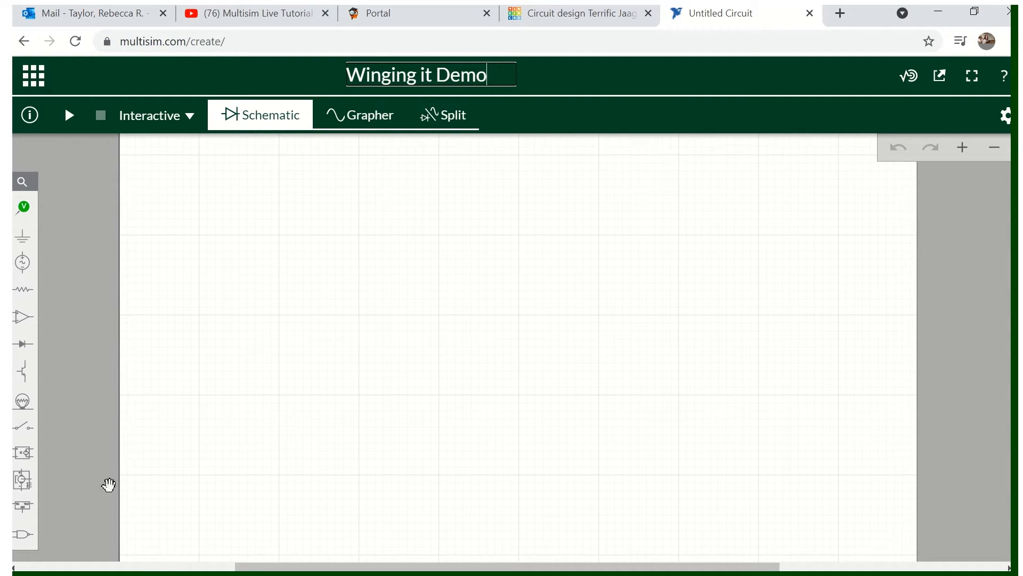
# Step: Place a Digital Constant in the upper-left part of the schematic
pyautogui.click(20, 539)
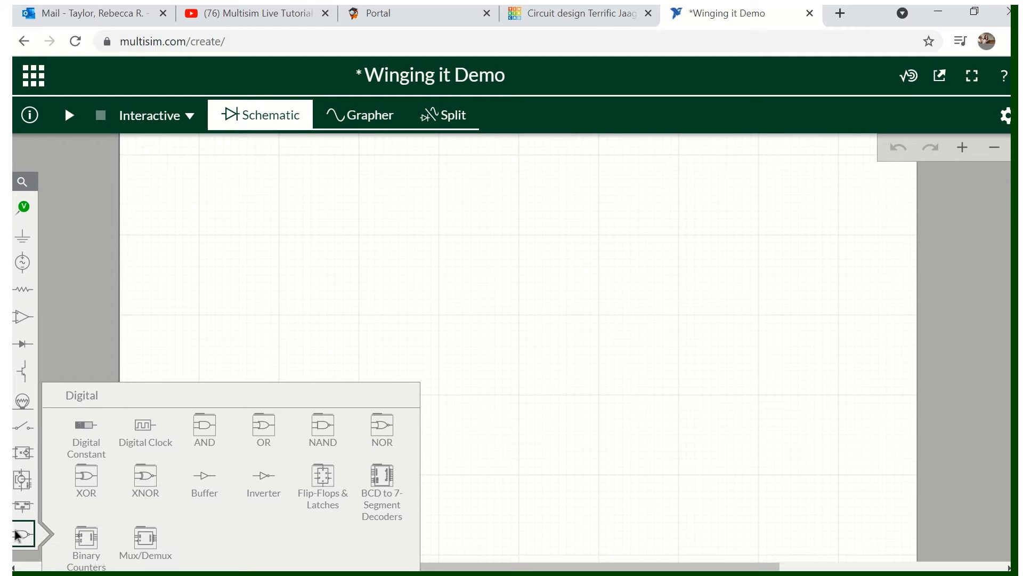
pyautogui.click(84, 440)
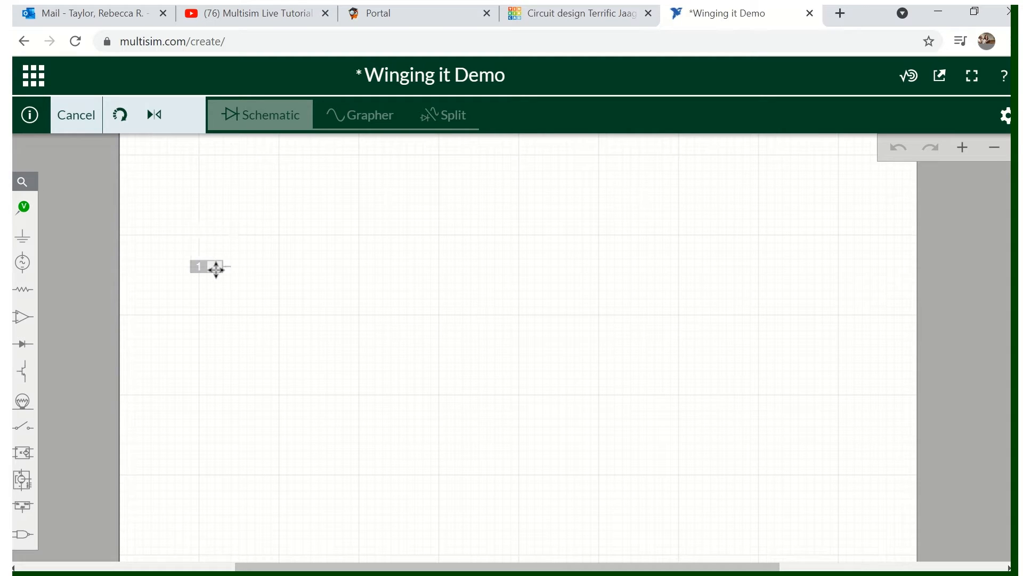
pyautogui.click(215, 269)
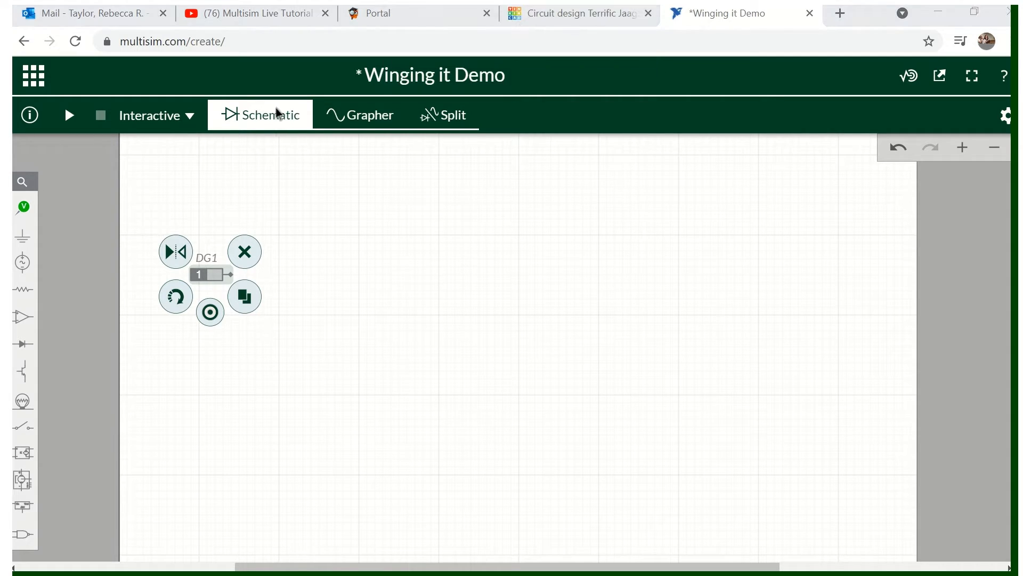
# Step: Try out rotating, mirroring and toggling on the placed digital constant
pyautogui.moveTo(440, 6)
pyautogui.click(179, 309)
pyautogui.click(179, 308)
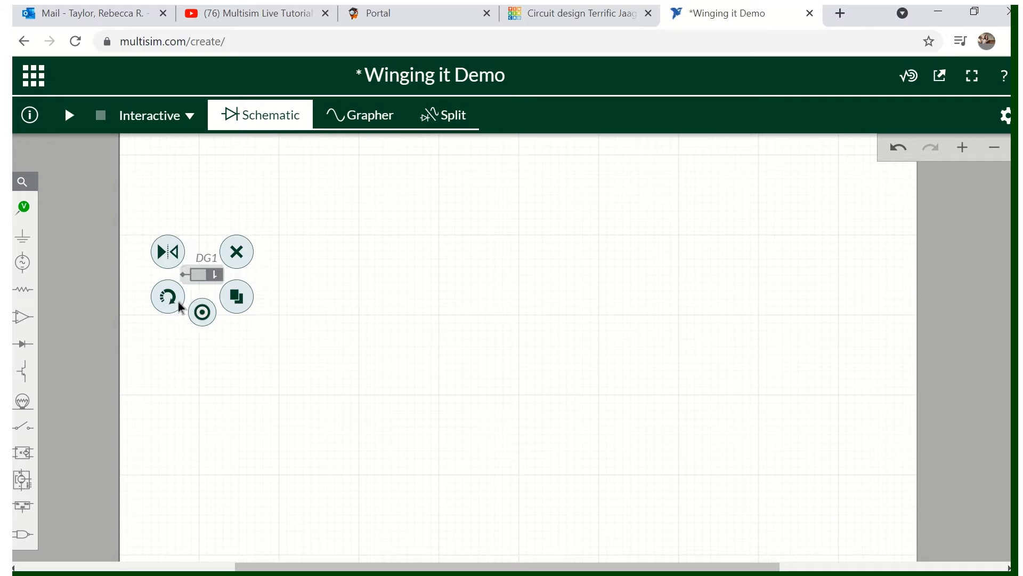
pyautogui.click(179, 308)
pyautogui.click(180, 307)
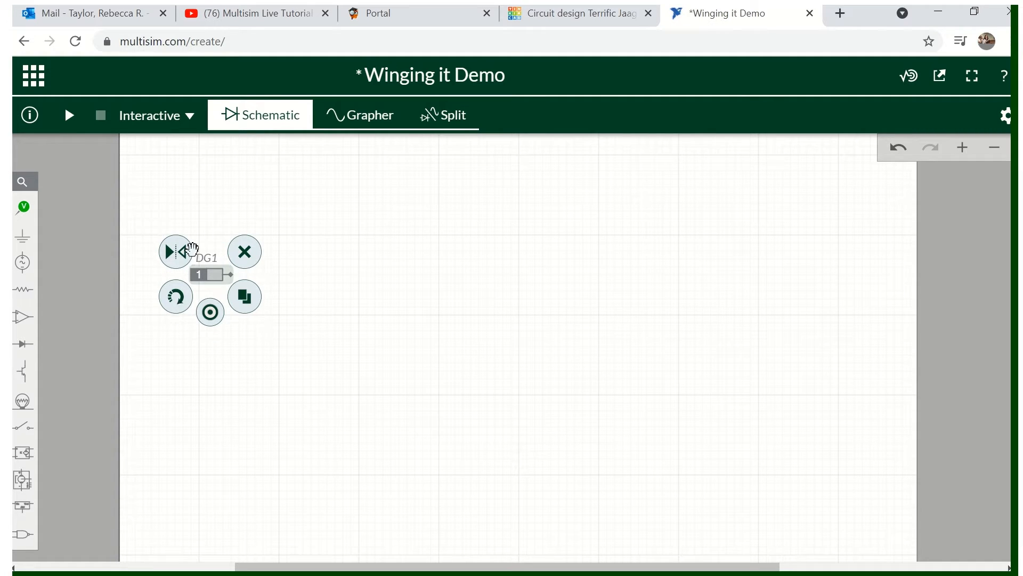
pyautogui.click(182, 255)
pyautogui.click(182, 256)
pyautogui.click(210, 313)
pyautogui.click(210, 313)
# Step: Duplicate the digital constant directly below the first one and set the copy to 0
pyautogui.click(257, 295)
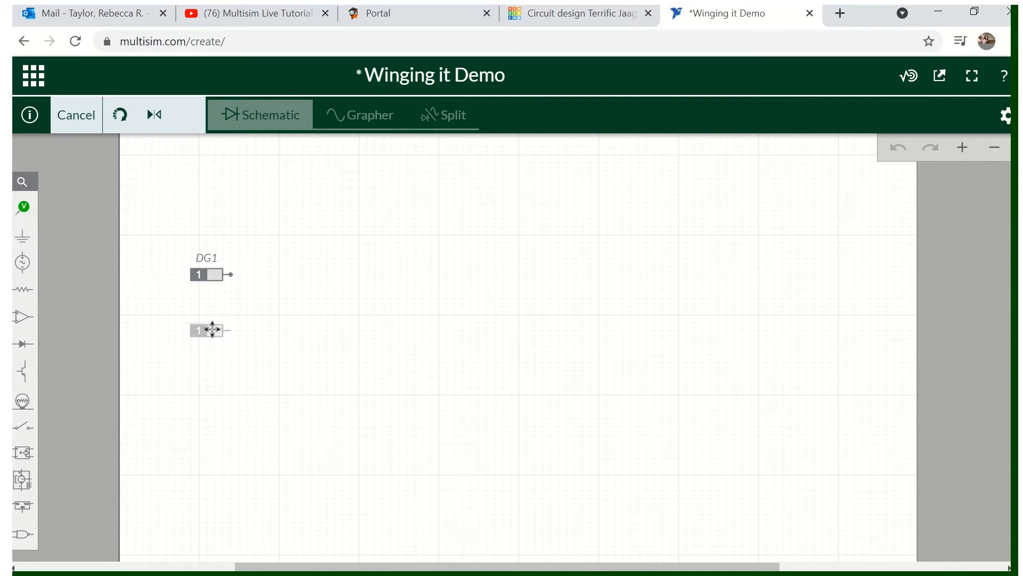
pyautogui.click(213, 328)
pyautogui.click(211, 368)
pyautogui.click(344, 365)
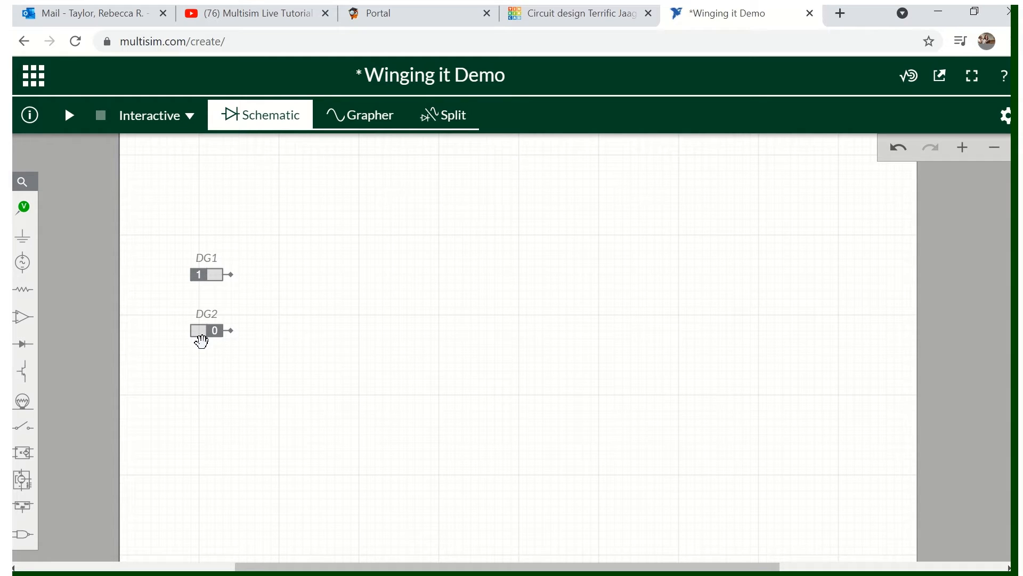
pyautogui.click(22, 433)
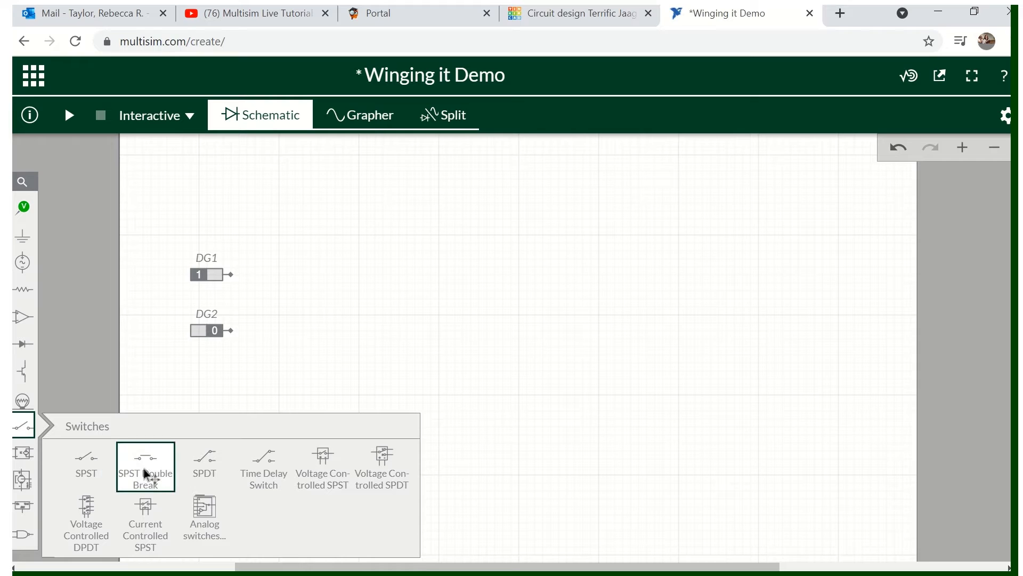
pyautogui.click(205, 460)
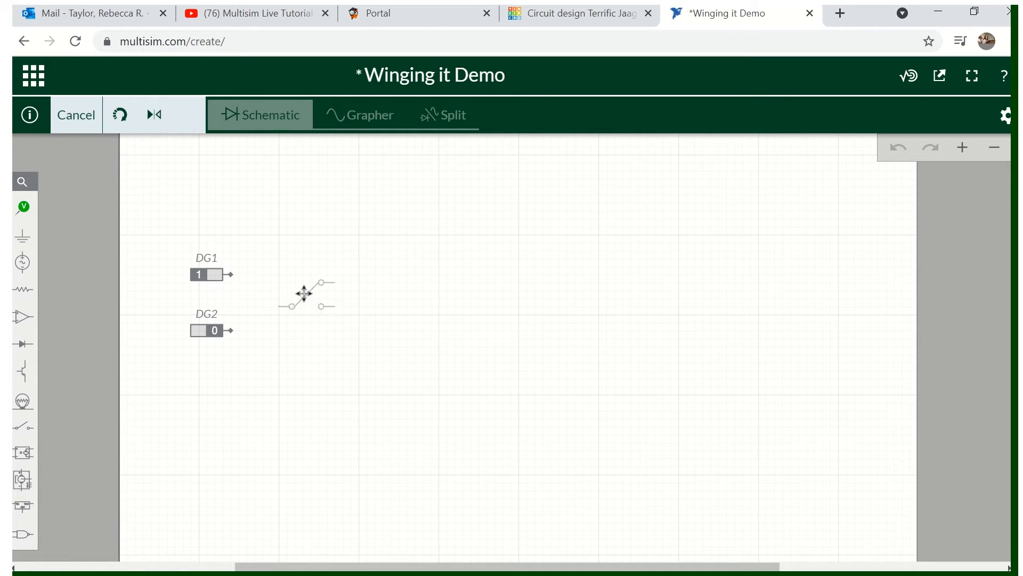
pyautogui.click(302, 292)
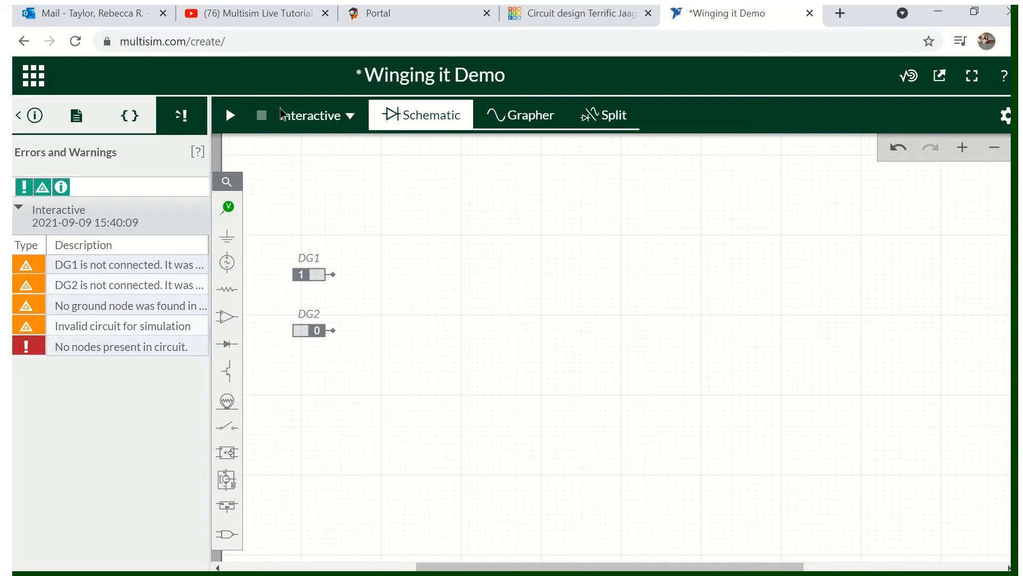
pyautogui.click(20, 117)
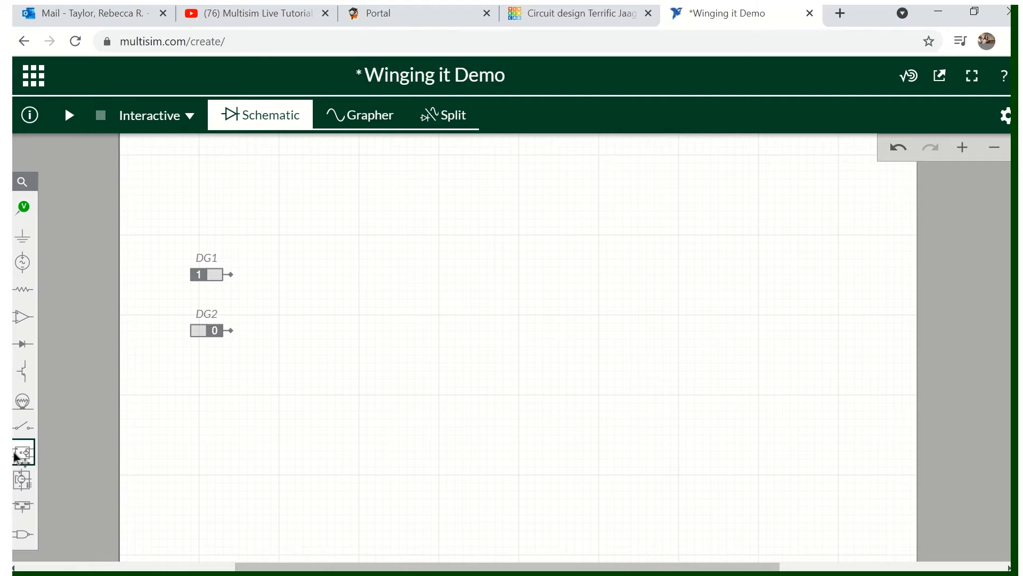
# Step: Place an SPDT switch on the schematic, to the right of the two digital constants
pyautogui.click(24, 426)
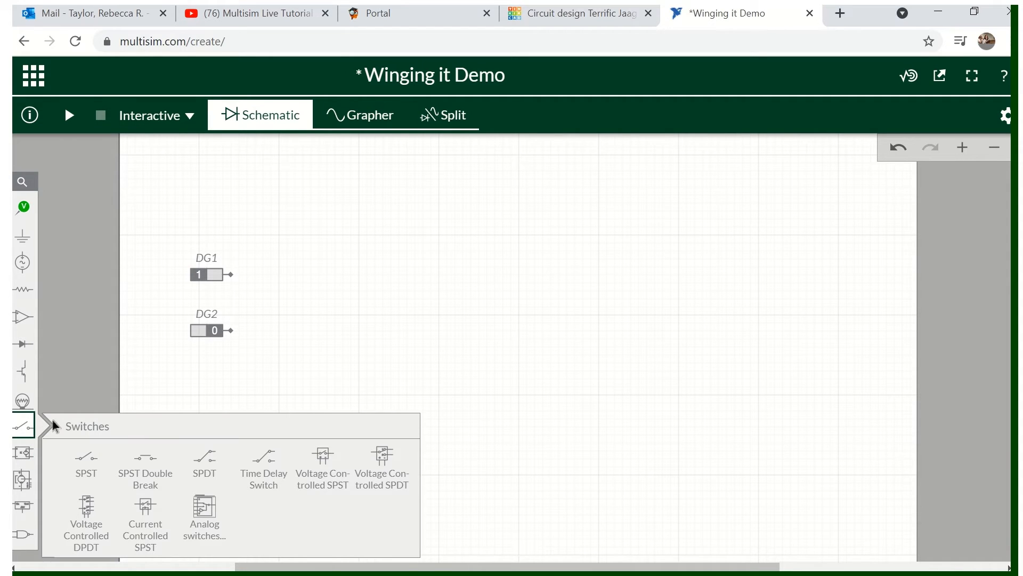
pyautogui.click(198, 455)
pyautogui.click(299, 290)
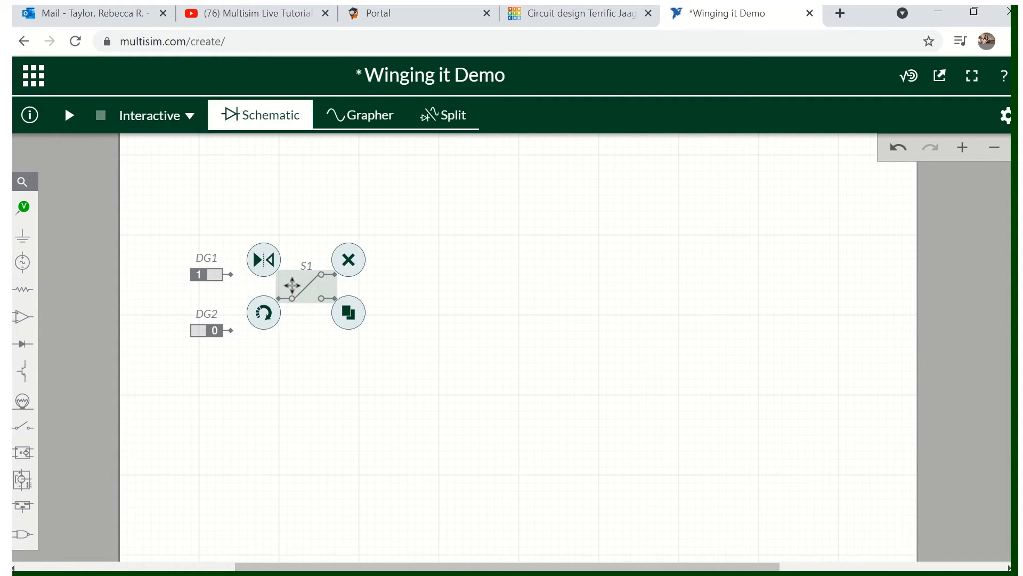
# Step: Rotate the SPDT switch 180 degrees so its two throws face the digital constants, with the lower contact closed
pyautogui.click(264, 314)
pyautogui.click(263, 313)
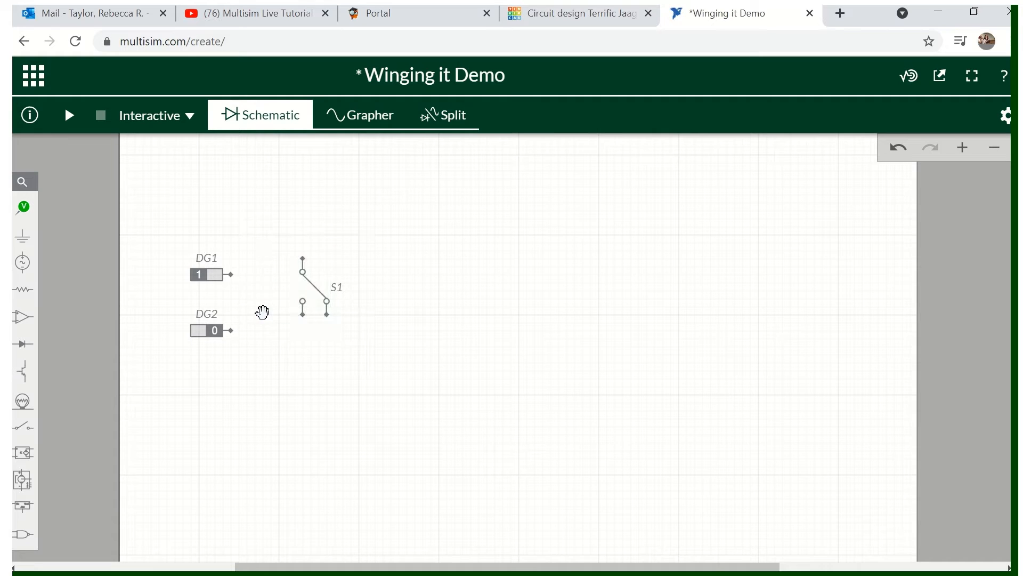
pyautogui.click(302, 299)
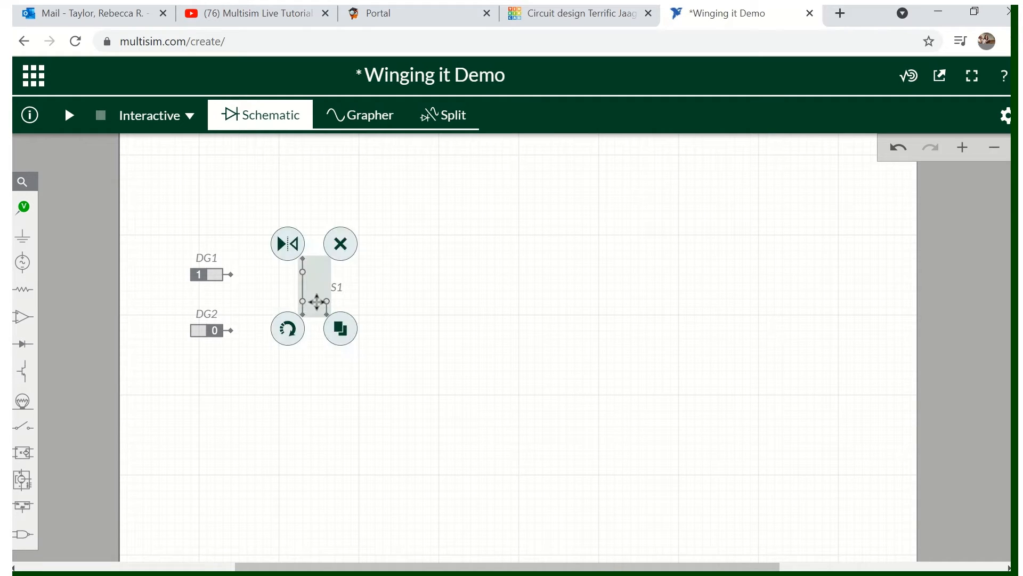
pyautogui.click(286, 330)
pyautogui.click(286, 337)
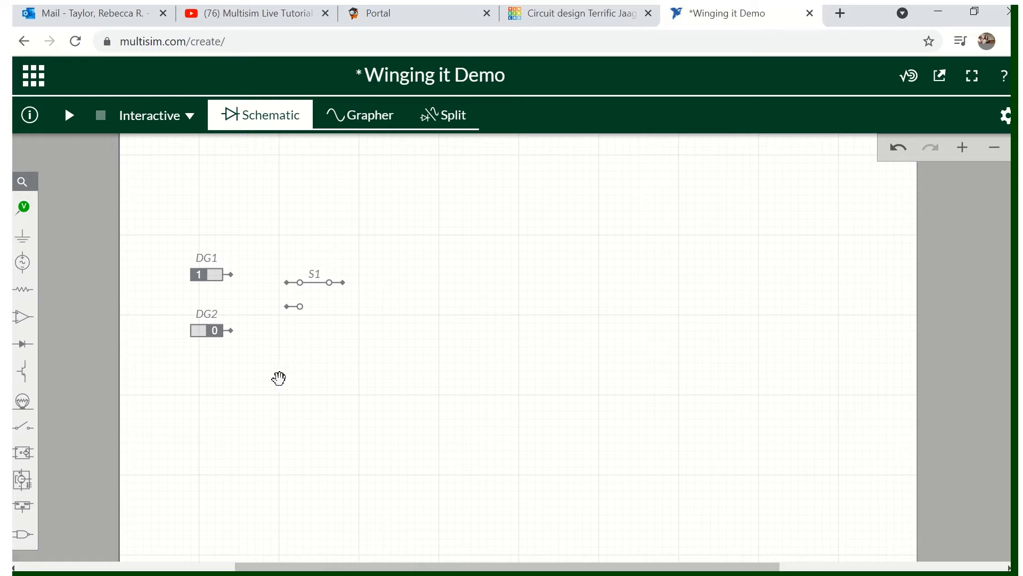
pyautogui.click(309, 288)
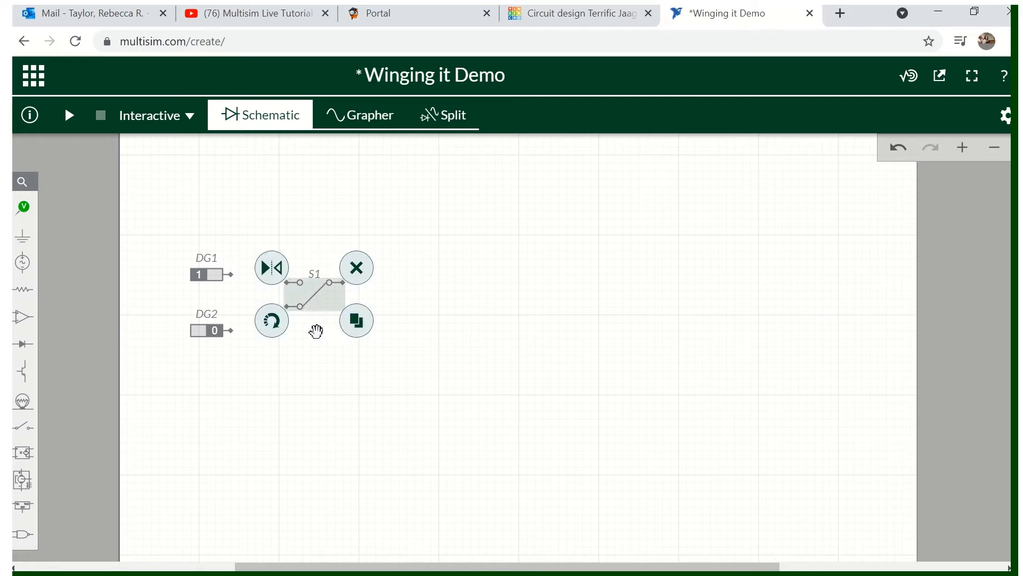
pyautogui.click(313, 299)
pyautogui.click(319, 401)
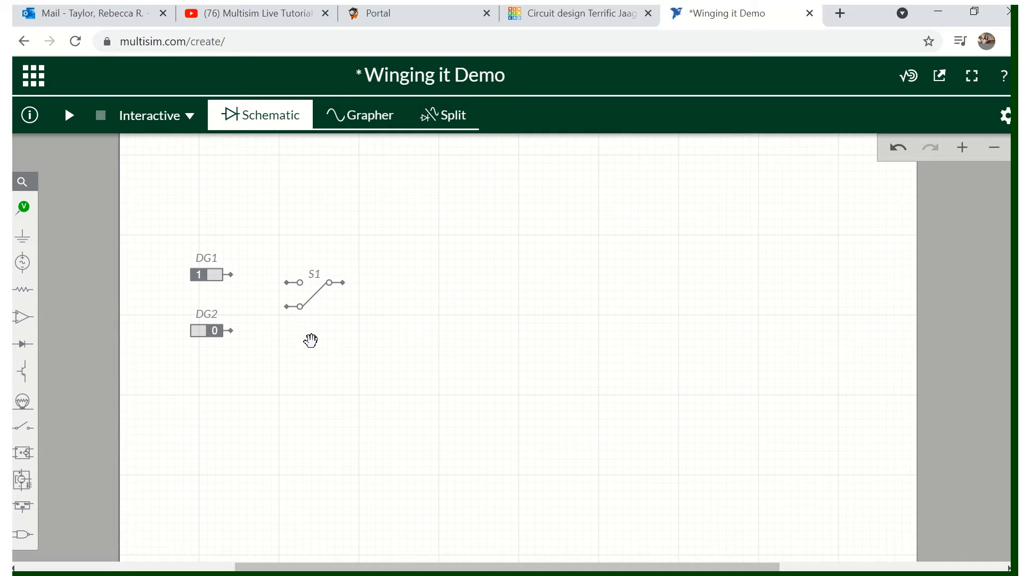
# Step: Place a digital Inverter to the right of the switch, in line with the switch's common terminal
pyautogui.click(22, 536)
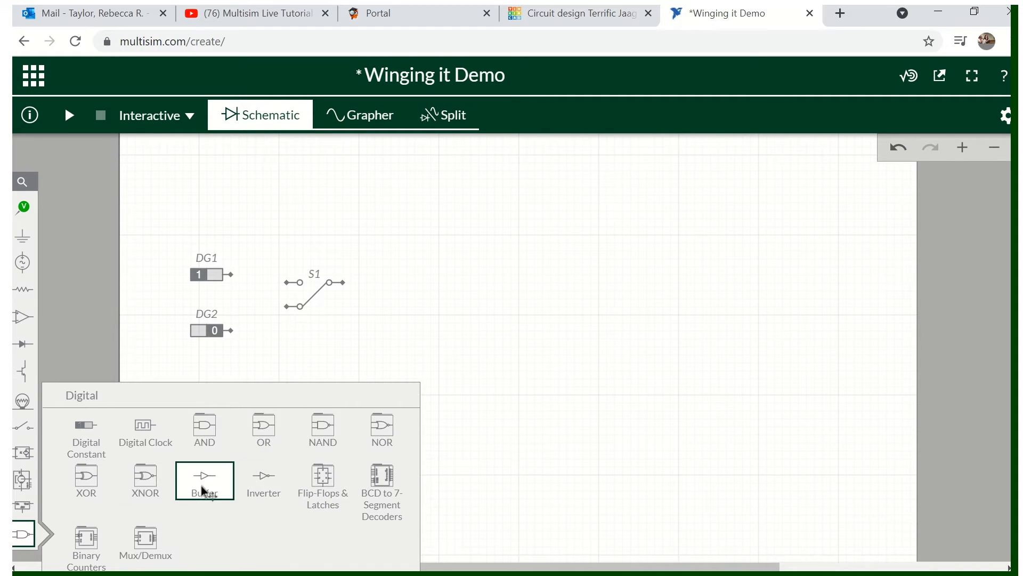
pyautogui.click(263, 478)
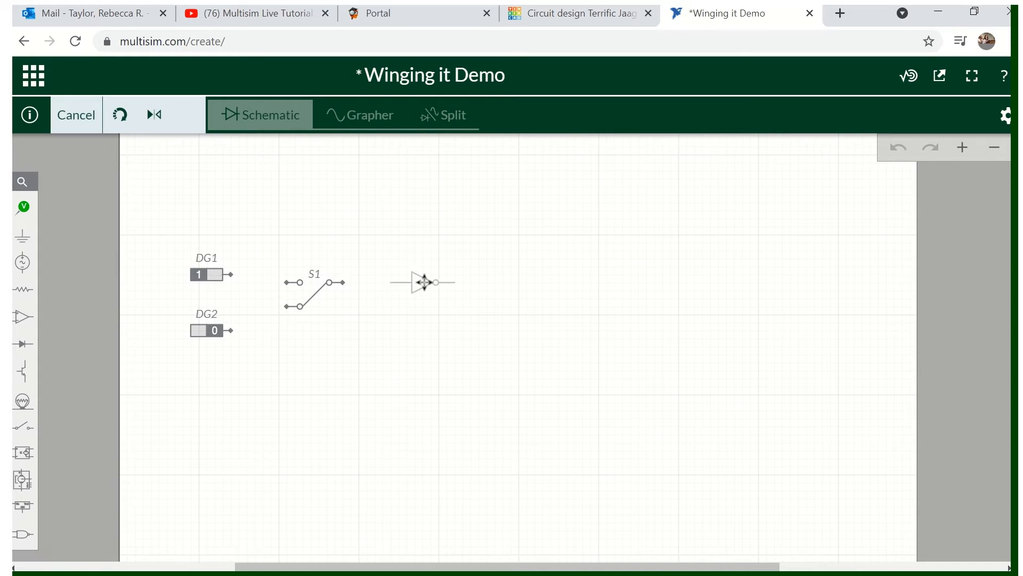
pyautogui.click(422, 284)
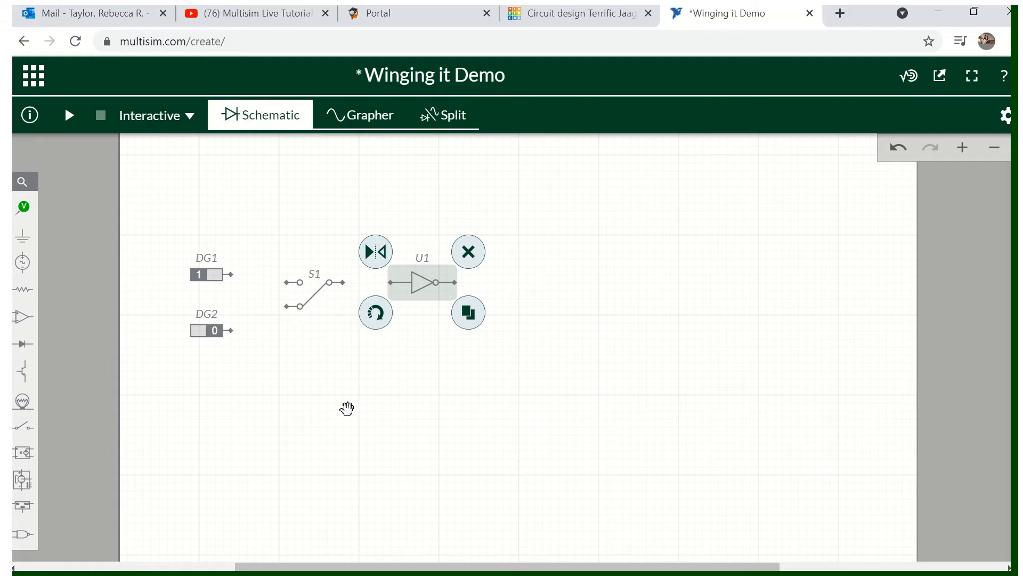
pyautogui.click(405, 403)
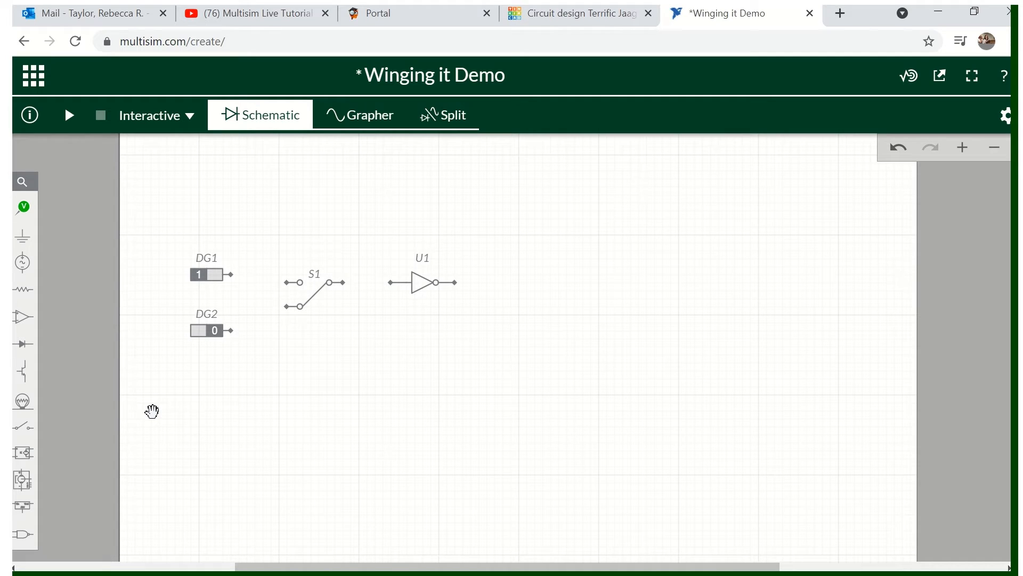
# Step: Place an LED indicator on the schematic, to the right of the inverter
pyautogui.click(22, 404)
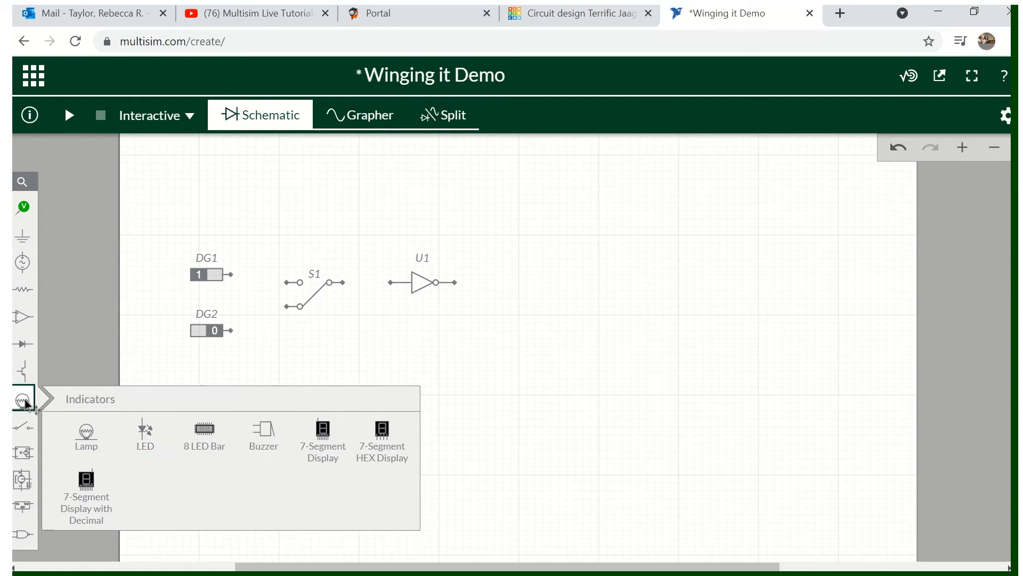
pyautogui.click(144, 436)
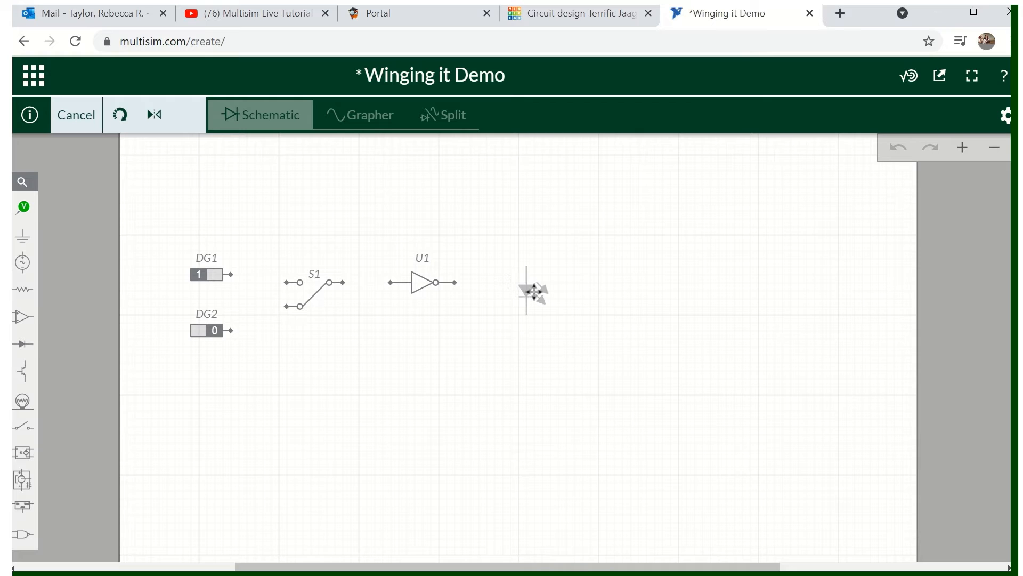
pyautogui.click(520, 269)
# Step: Rotate the LED so its anode faces the inverter and move it level with the inverter's output
pyautogui.click(504, 329)
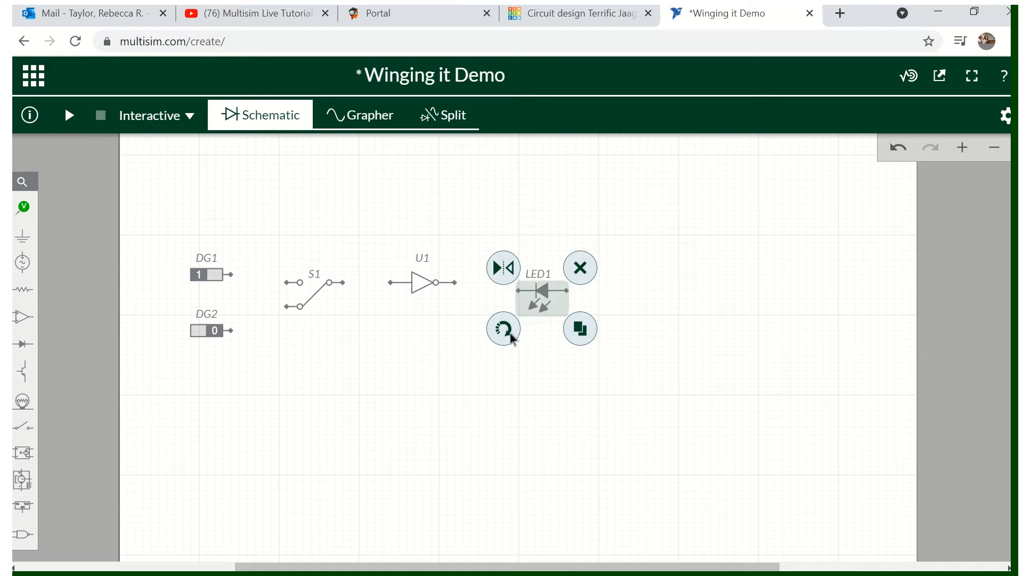
pyautogui.click(506, 333)
pyautogui.click(506, 330)
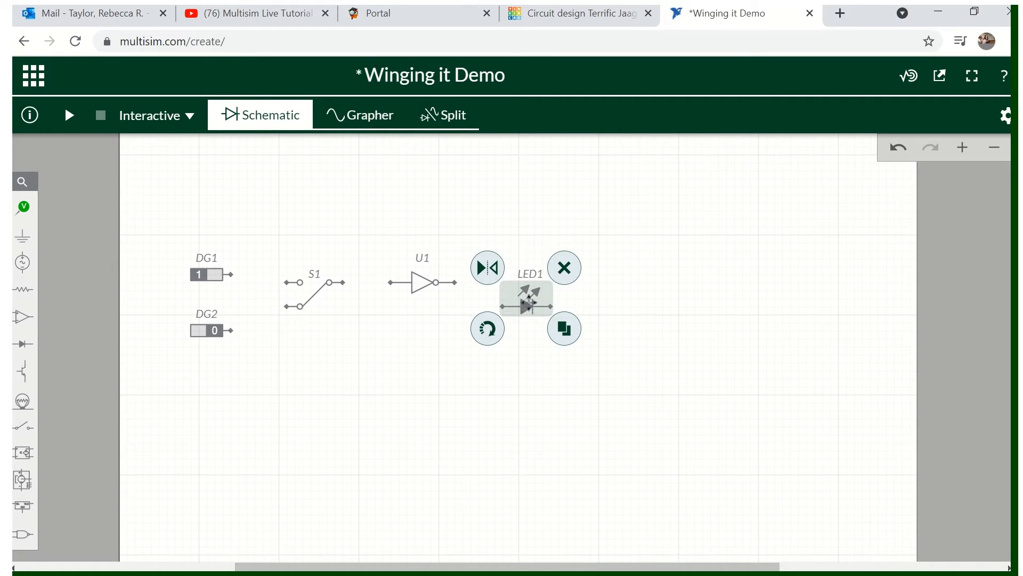
pyautogui.moveTo(528, 301); pyautogui.dragTo(525, 275)
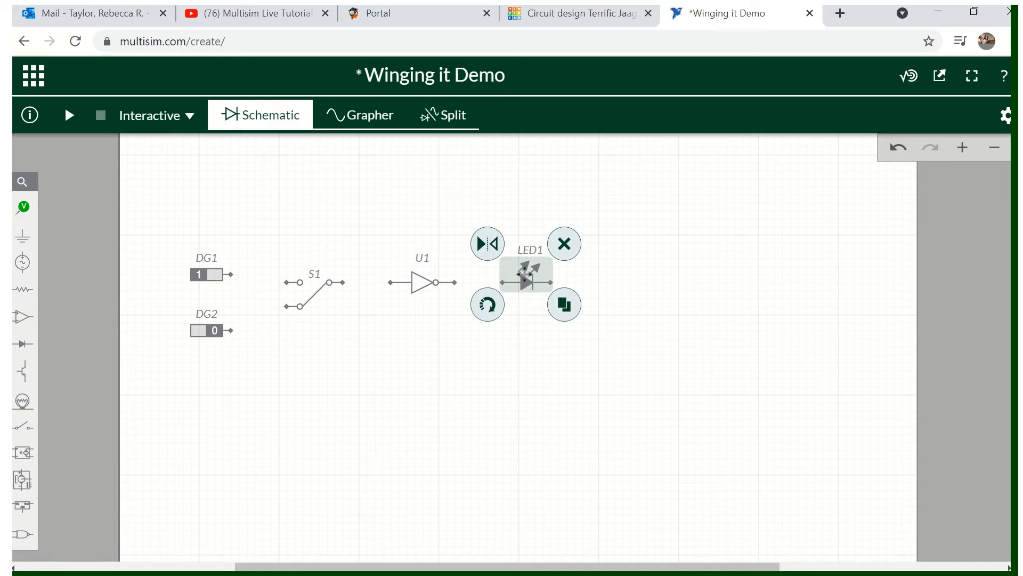
pyautogui.click(513, 335)
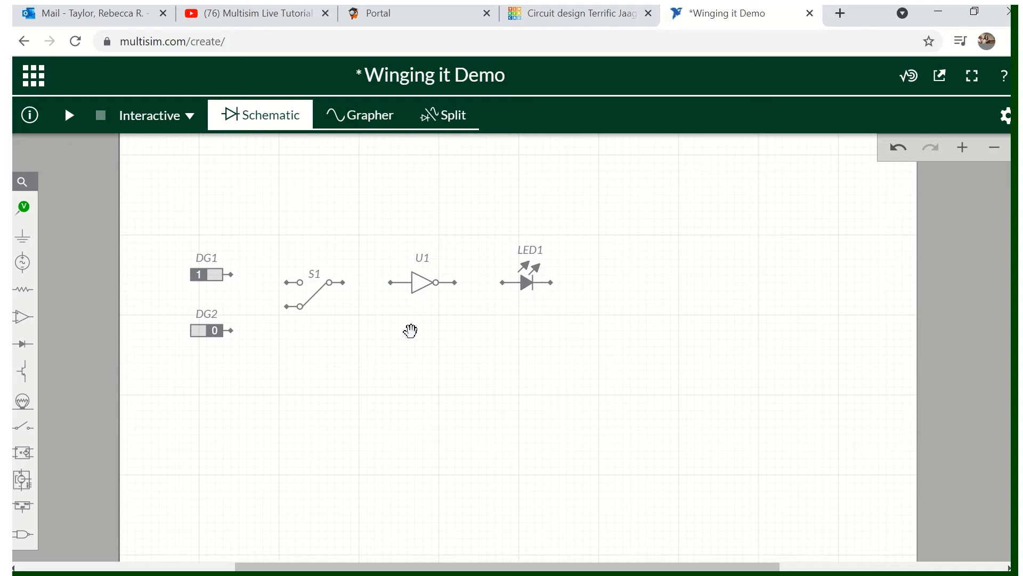
# Step: Place a Ground symbol on the schematic, below and to the right of the LED
pyautogui.click(27, 239)
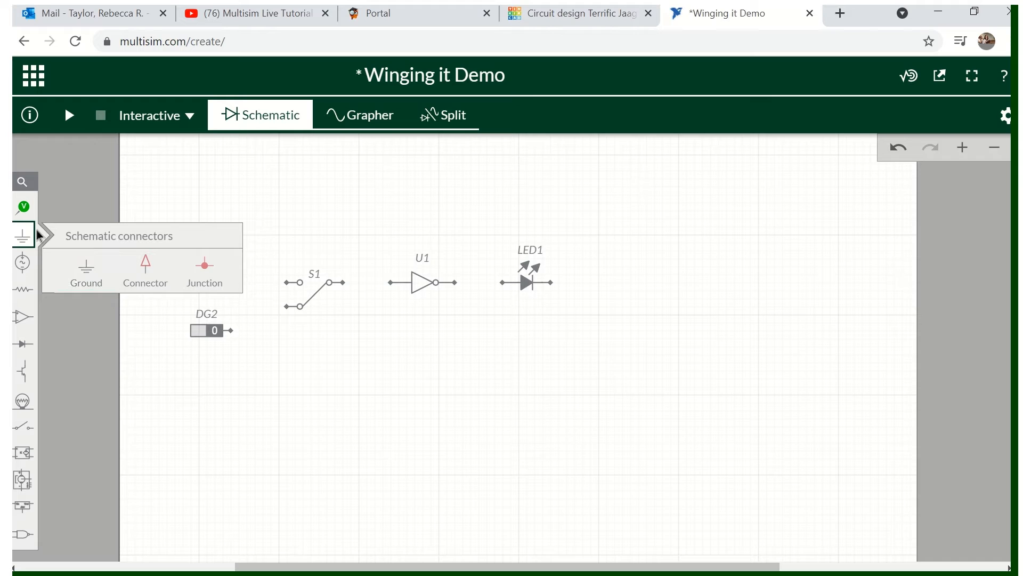
pyautogui.click(93, 278)
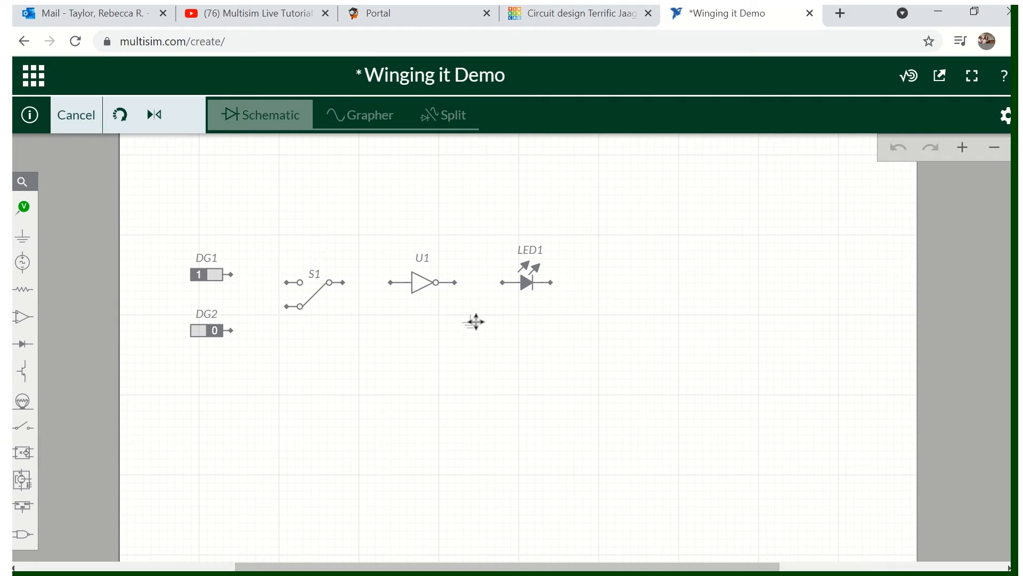
pyautogui.click(583, 320)
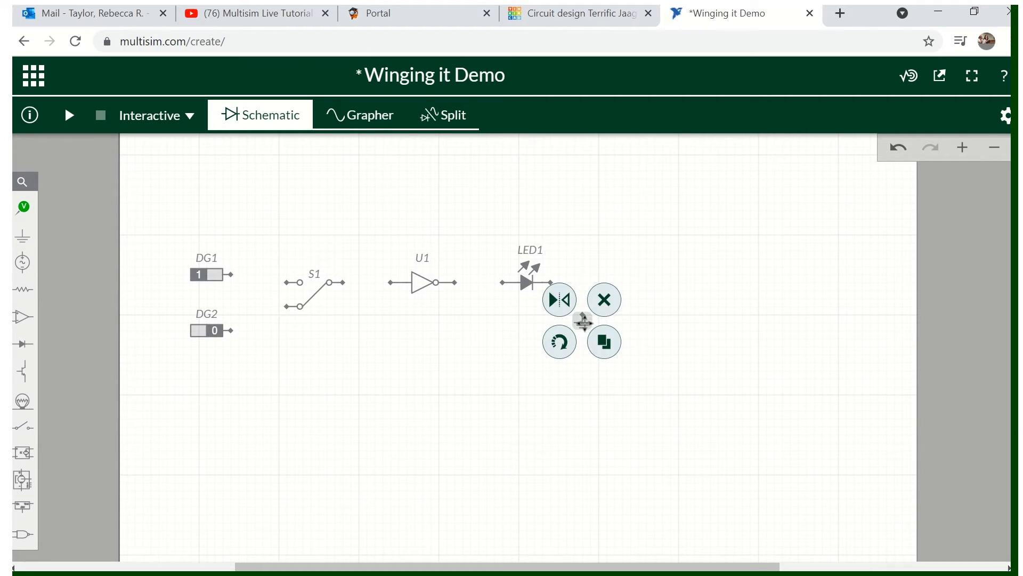
pyautogui.click(561, 380)
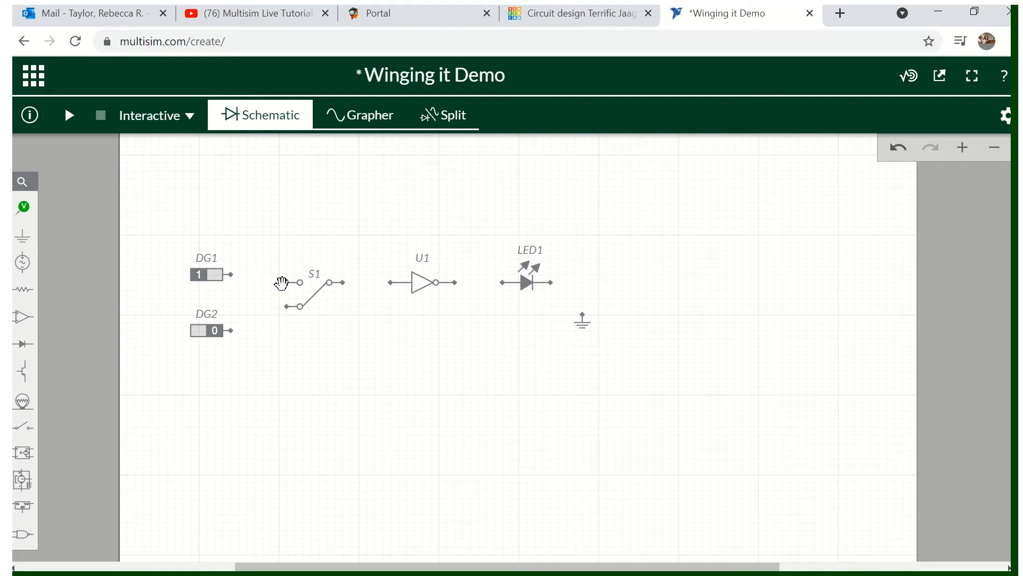
# Step: Wire the switch's upper throw to digital constant 1 and its lower throw to digital constant 0
pyautogui.scroll(5, 280, 285)
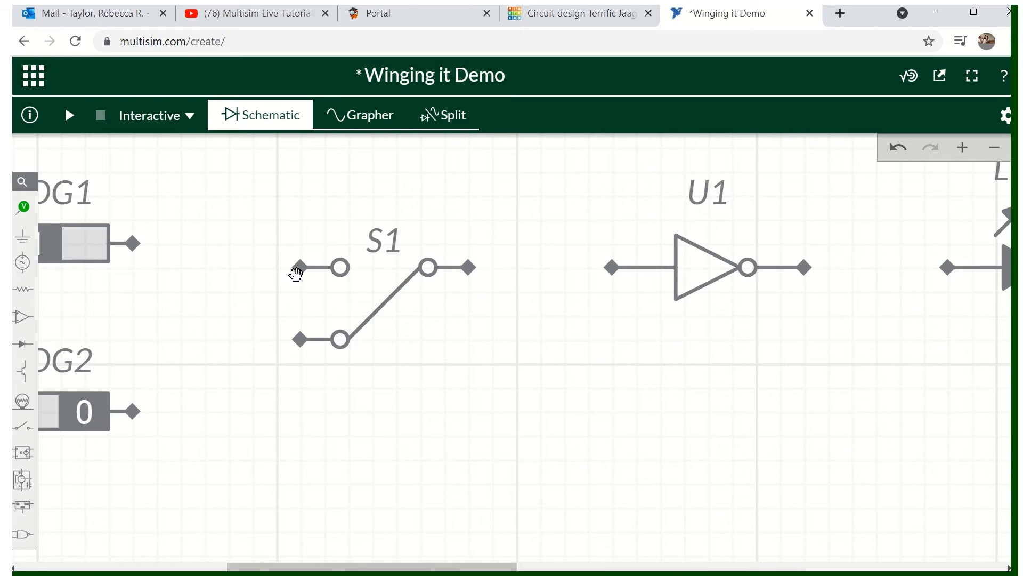
pyautogui.click(299, 267)
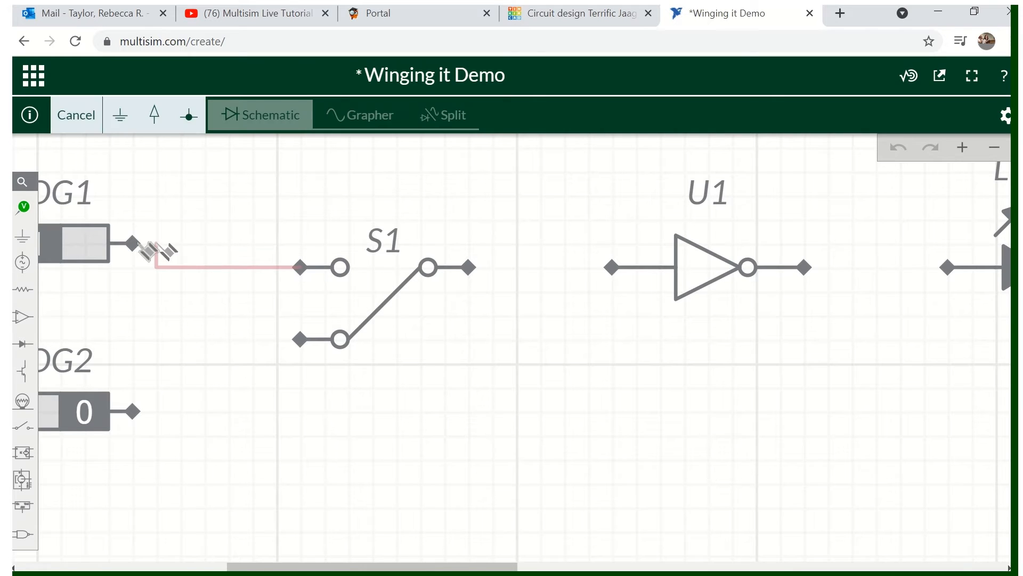
pyautogui.click(135, 244)
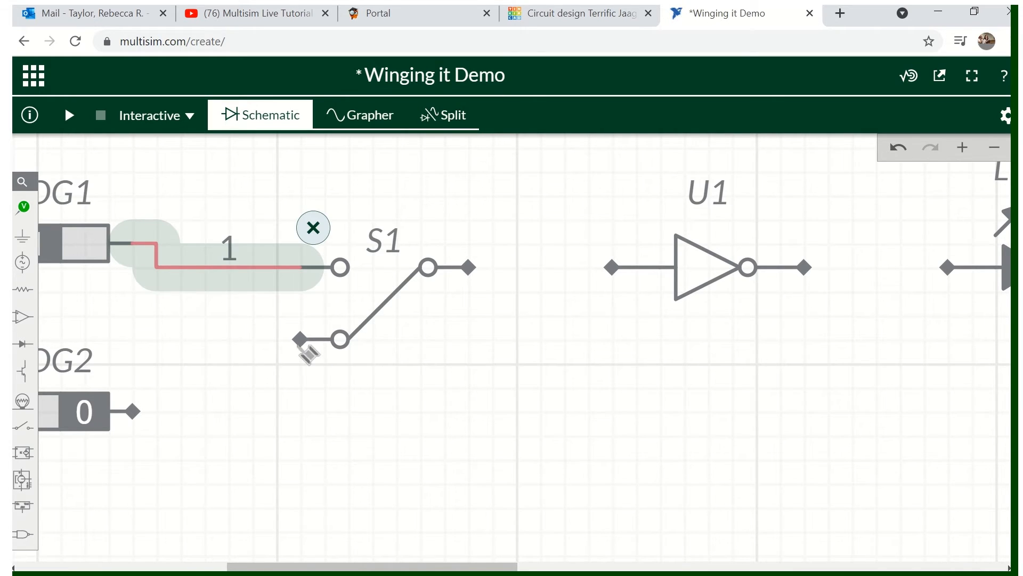
pyautogui.click(302, 340)
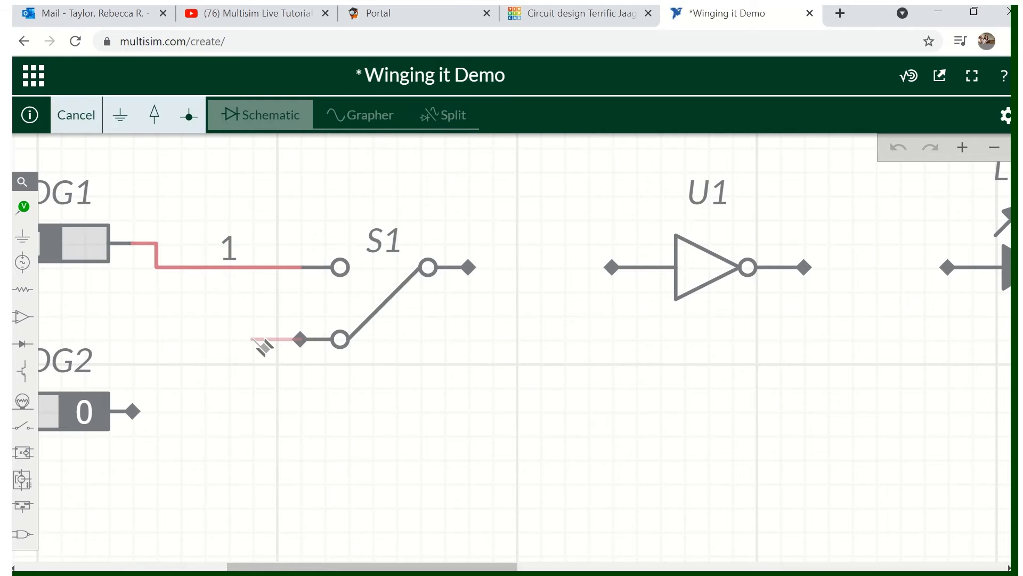
pyautogui.click(135, 411)
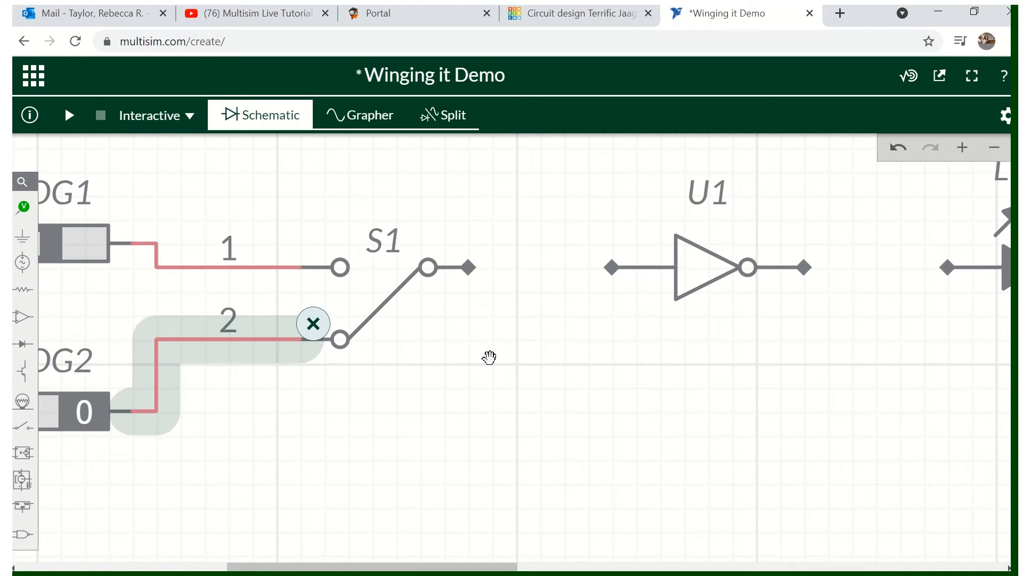
# Step: Wire the switch's common terminal to the inverter's input
pyautogui.click(469, 267)
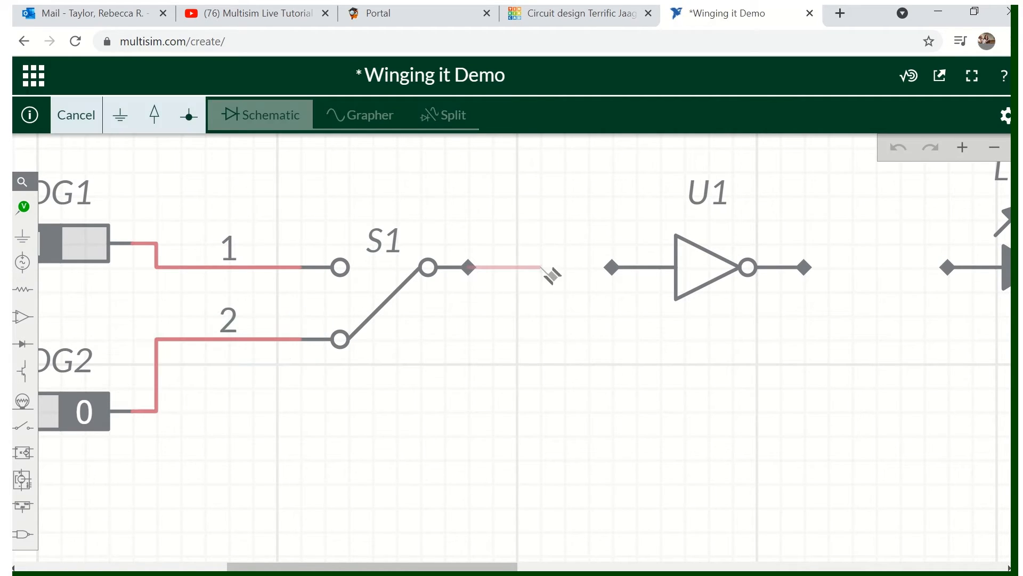
pyautogui.click(612, 268)
pyautogui.scroll(-3, 674, 321)
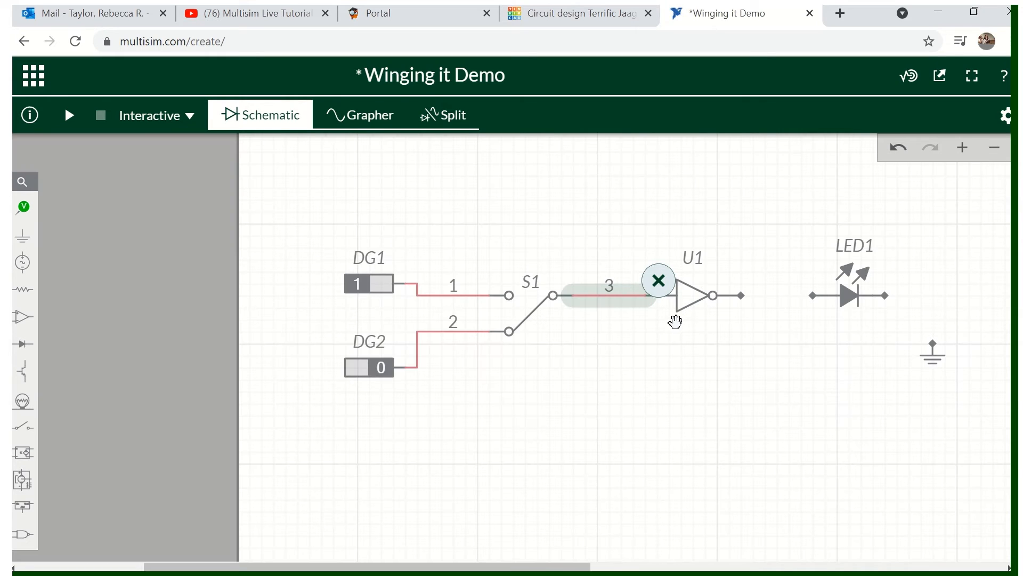
# Step: Wire the inverter's output to the LED's anode
pyautogui.hscroll(-5, 638, 320)
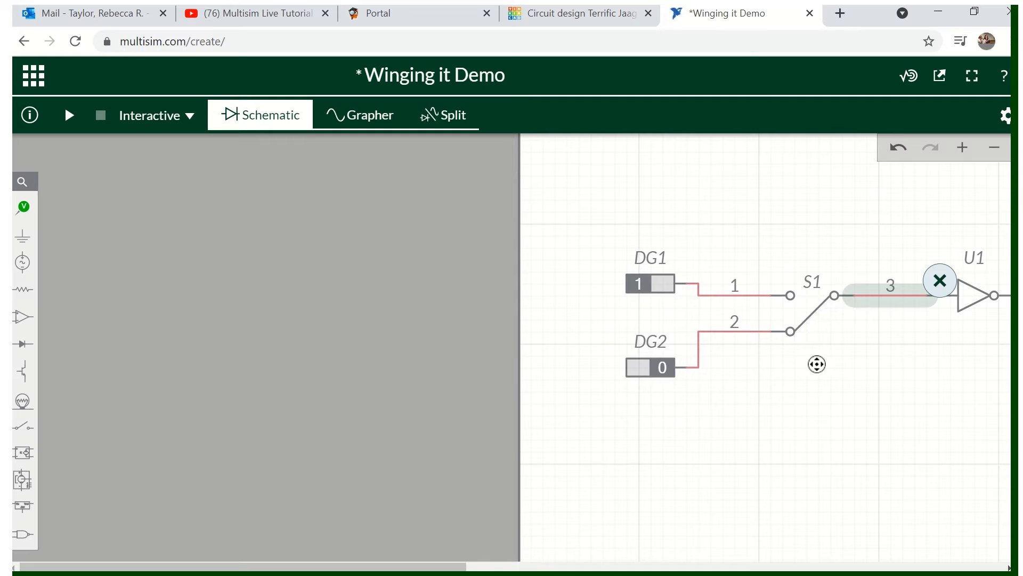
pyautogui.hscroll(8, 818, 363)
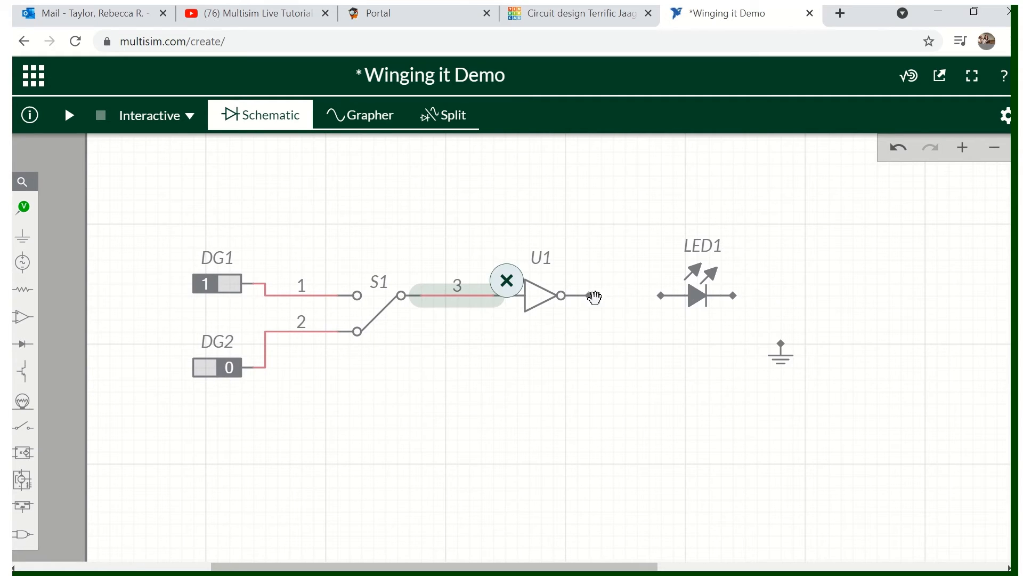
pyautogui.scroll(3, 596, 303)
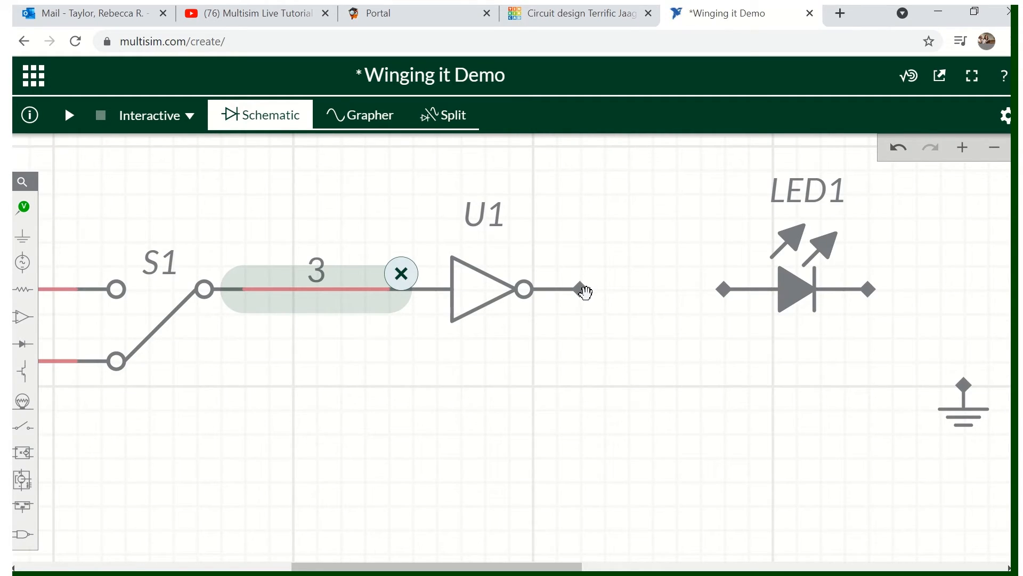
pyautogui.scroll(3, 586, 292)
pyautogui.click(582, 296)
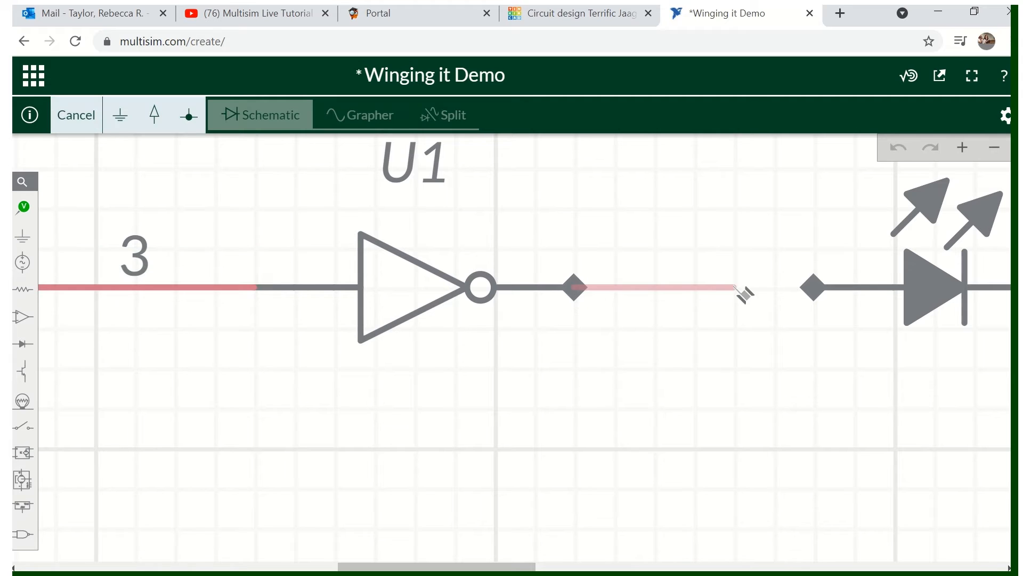
pyautogui.click(814, 288)
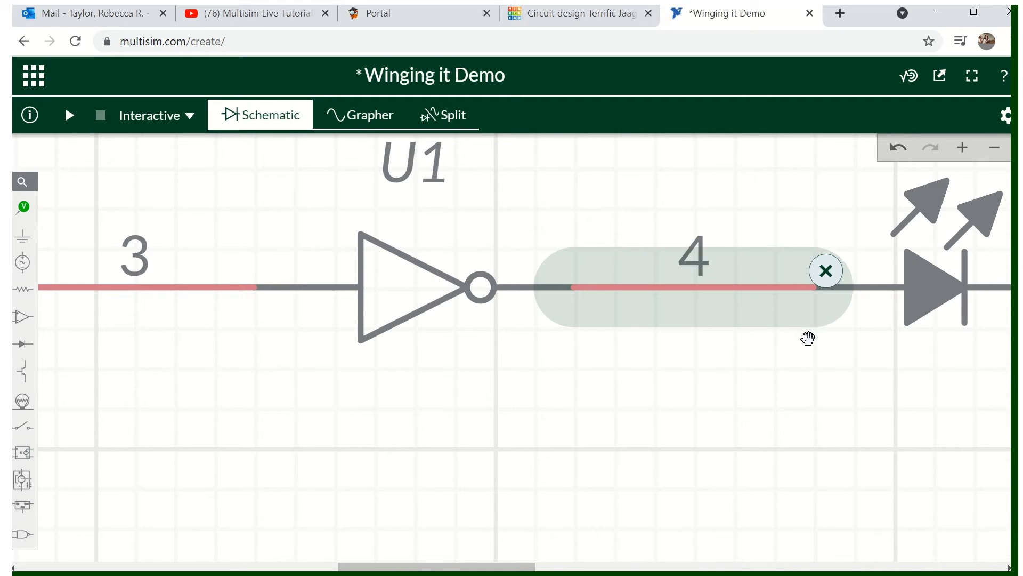
# Step: Wire the LED's cathode to the ground symbol
pyautogui.scroll(-5, 806, 338)
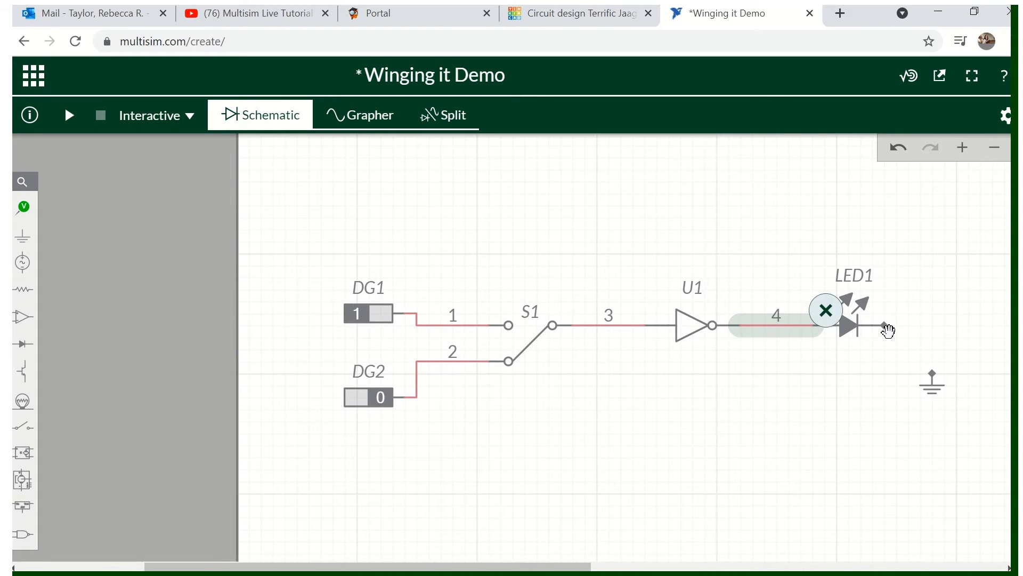
pyautogui.scroll(5, 895, 331)
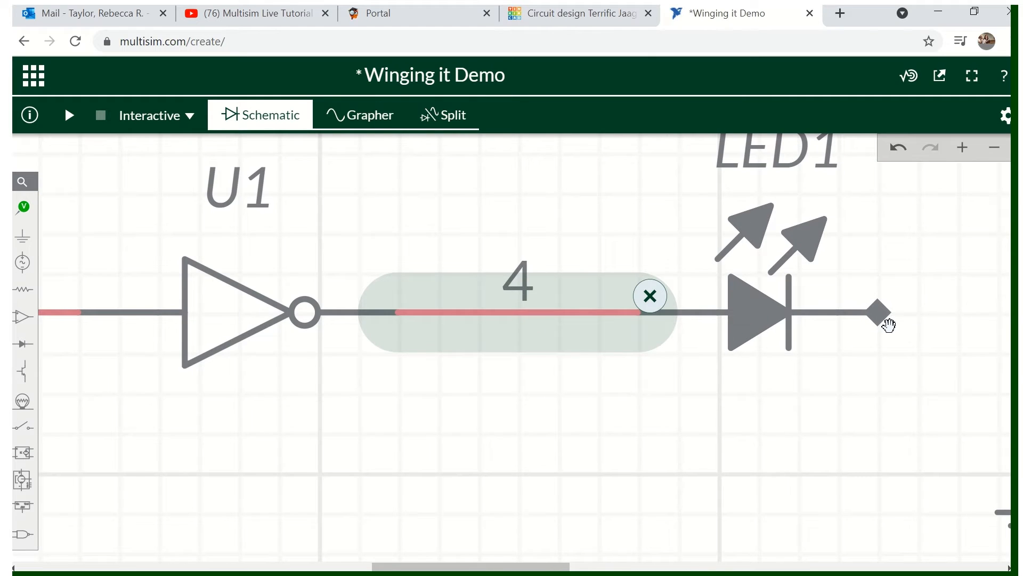
pyautogui.scroll(-1, 925, 346)
pyautogui.scroll(-2, 925, 347)
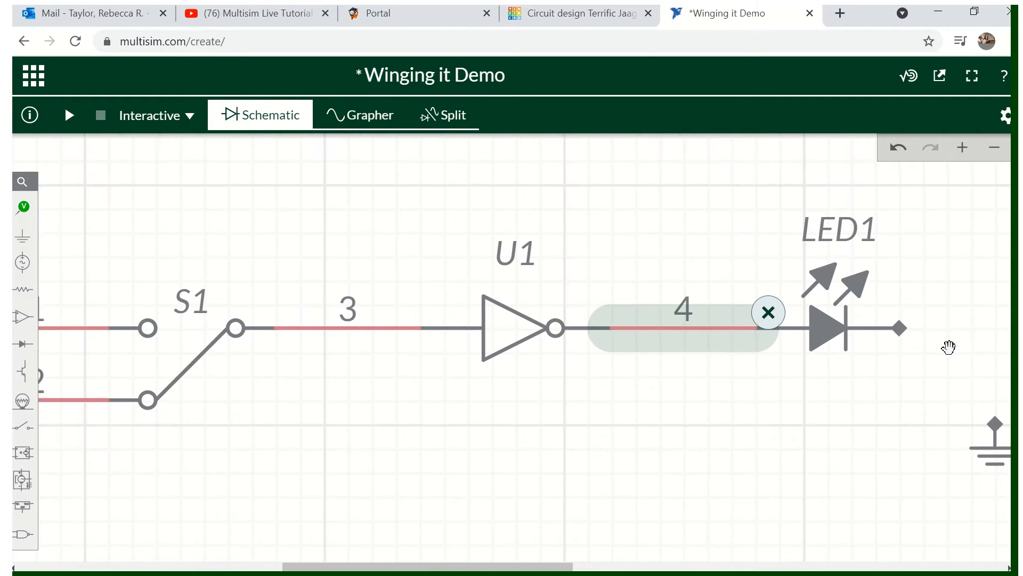
pyautogui.scroll(3, 983, 348)
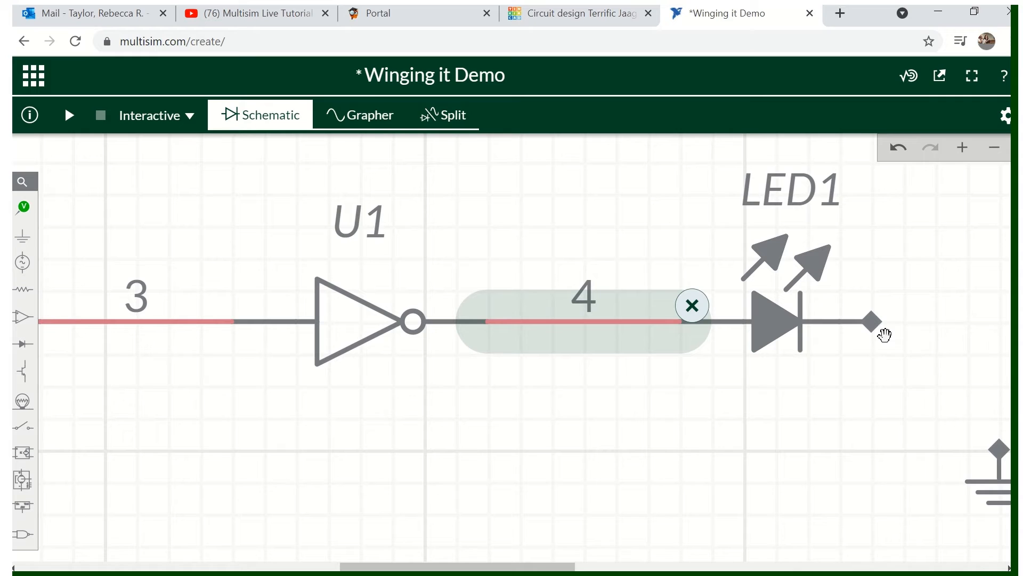
pyautogui.click(873, 323)
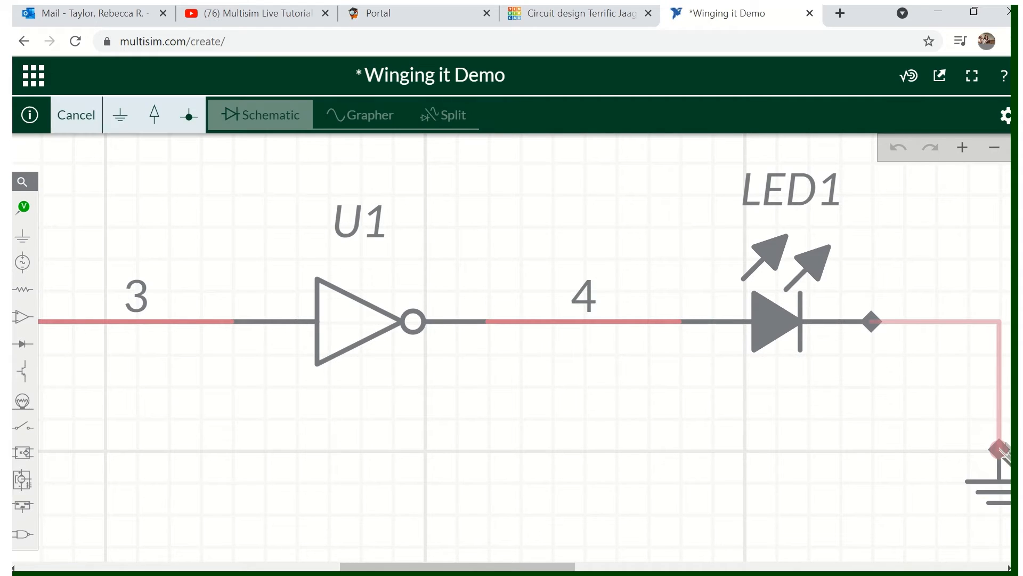
pyautogui.click(999, 450)
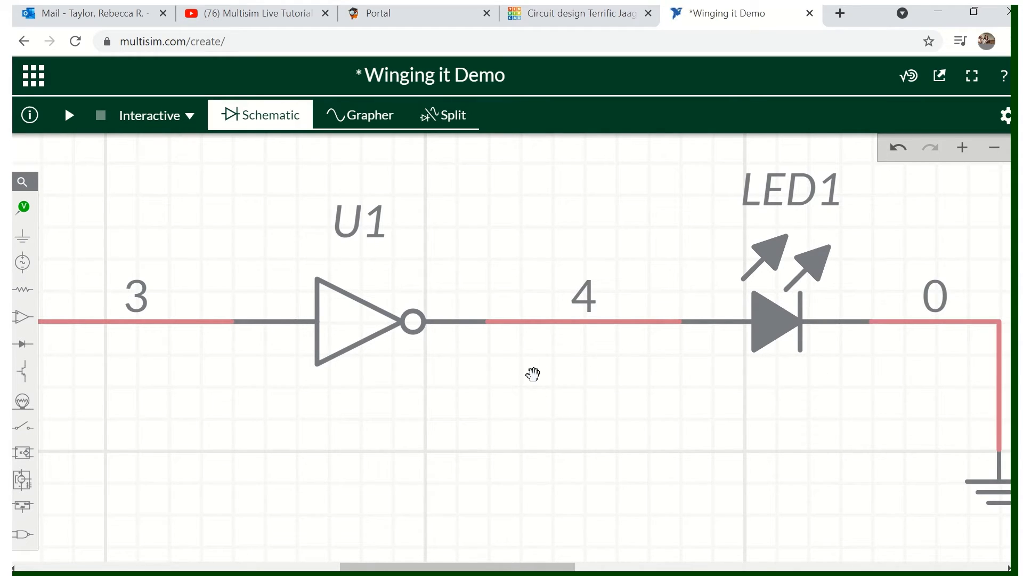
# Step: Flip the SPDT switch to its upper contact so constant 1 feeds the inverter
pyautogui.scroll(-5, 533, 373)
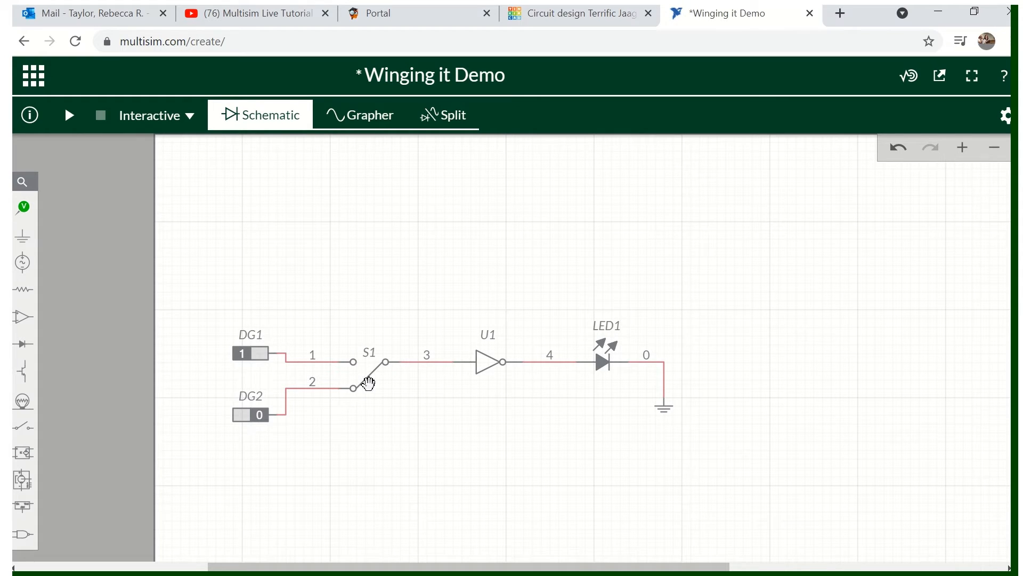
pyautogui.click(369, 383)
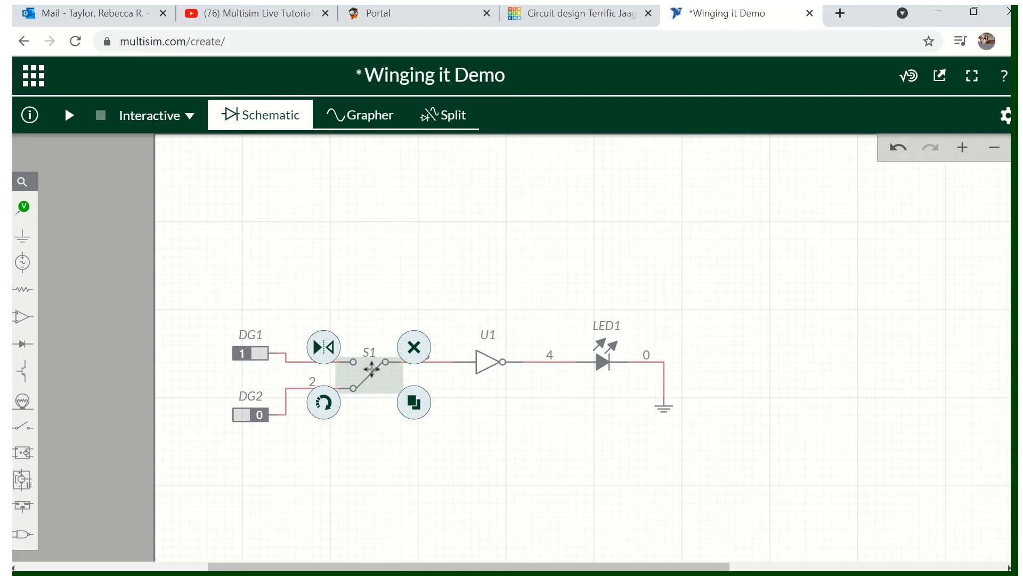
pyautogui.click(374, 368)
pyautogui.click(372, 413)
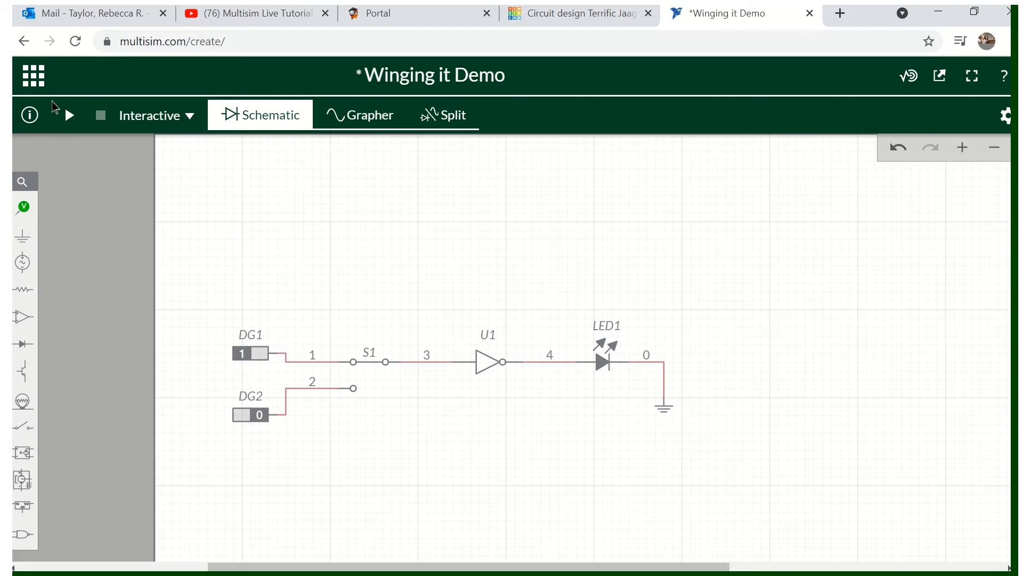
# Step: Run the interactive simulation, toggle the switch several times between constants 1 and 0, leave it on 0, and stop the simulation
pyautogui.click(70, 116)
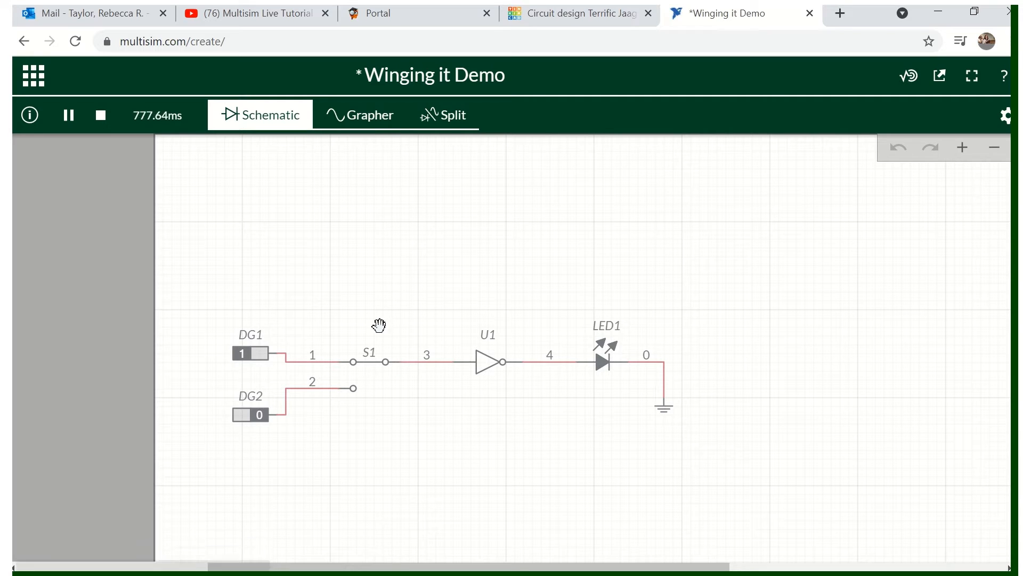
pyautogui.click(365, 360)
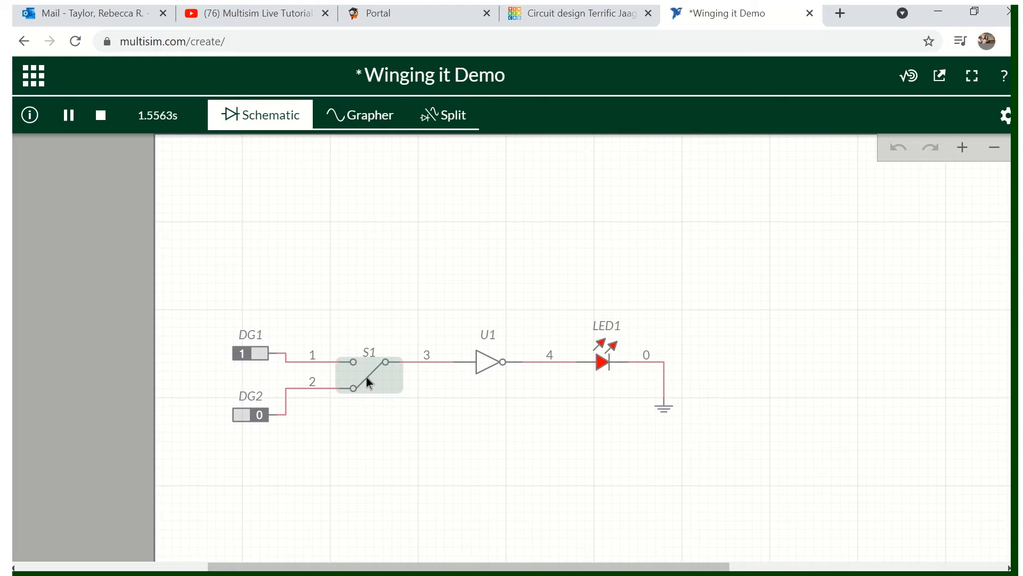
pyautogui.click(365, 373)
pyautogui.click(369, 376)
pyautogui.click(373, 363)
pyautogui.click(370, 379)
pyautogui.click(100, 115)
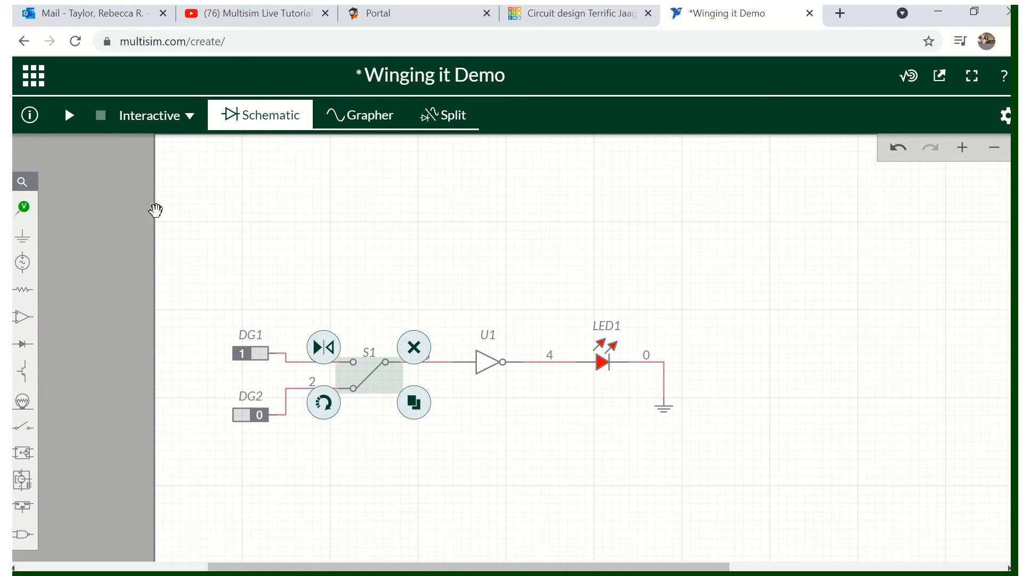
# Step: Place a Digital probe on the wire between the switch and the inverter's input
pyautogui.moveTo(27, 207)
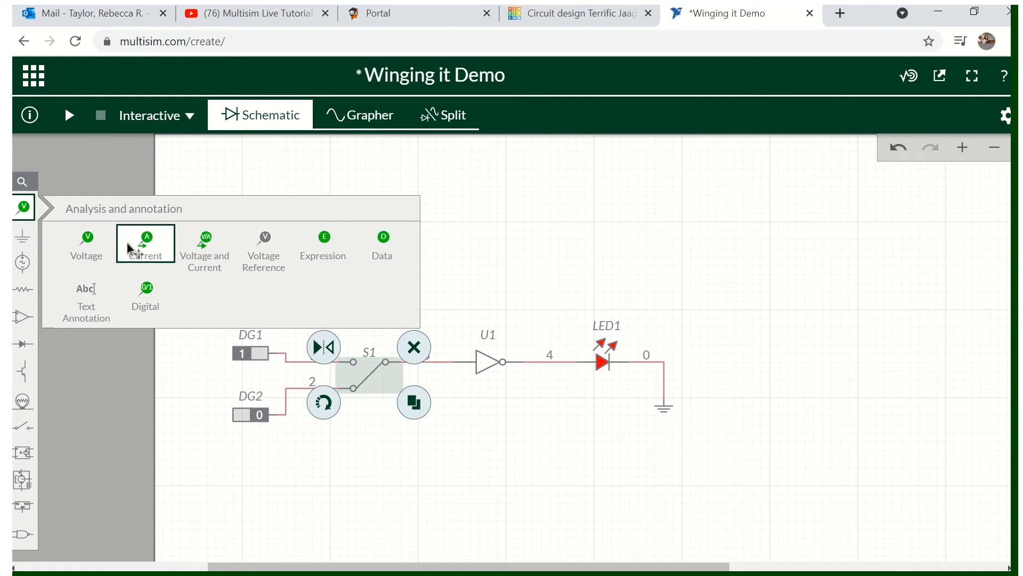
pyautogui.click(145, 292)
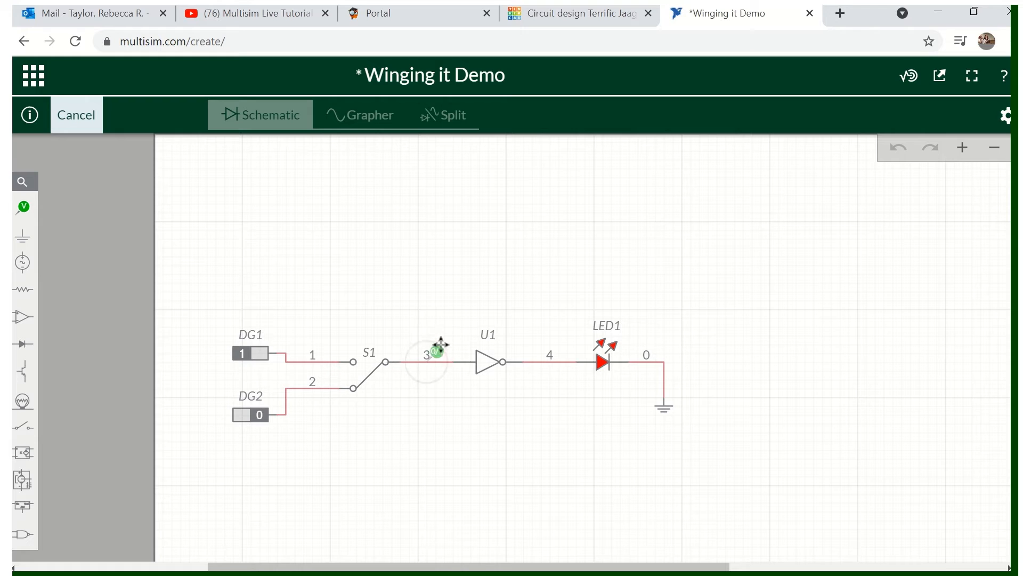
pyautogui.click(440, 346)
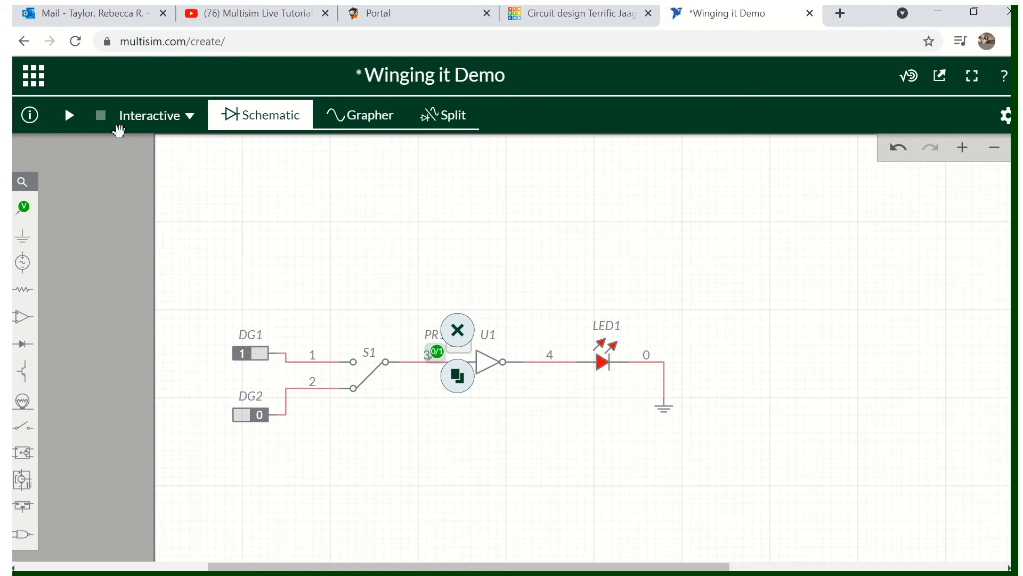
# Step: Run the simulation again and toggle the switch repeatedly to test the probe and LED, ending with constant 1 selected
pyautogui.click(71, 115)
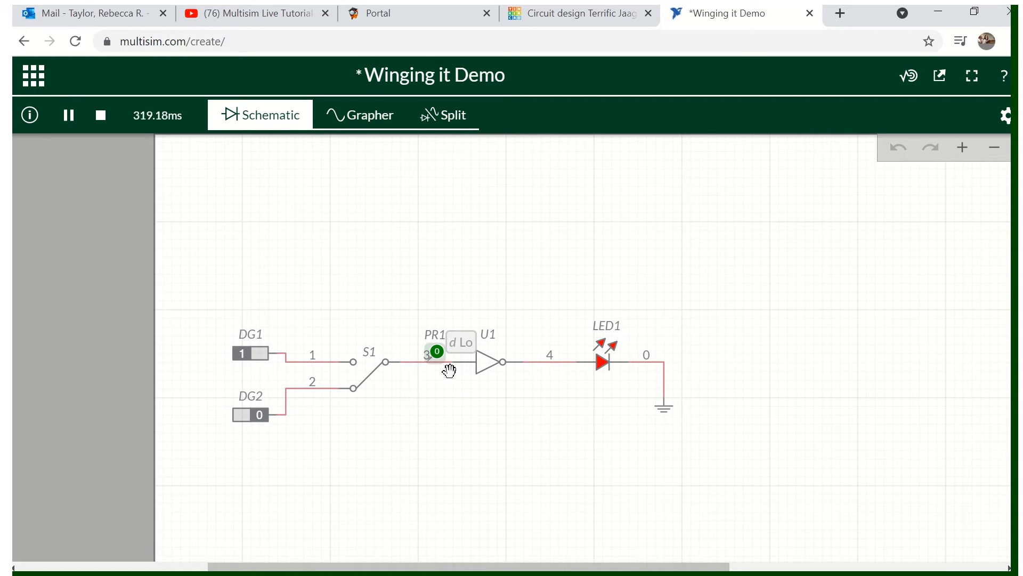
pyautogui.click(370, 373)
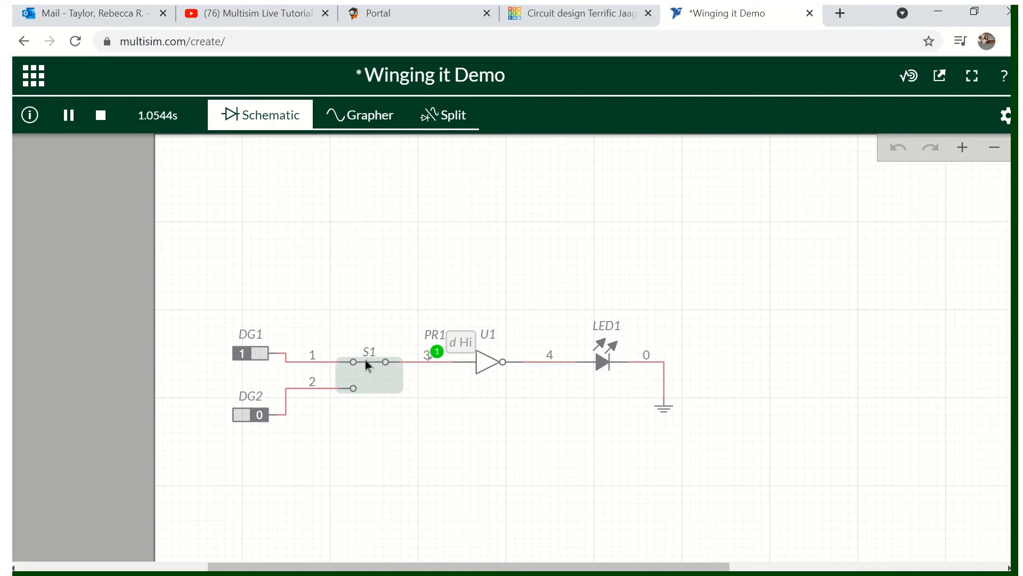
pyautogui.click(367, 364)
pyautogui.click(369, 373)
pyautogui.click(363, 365)
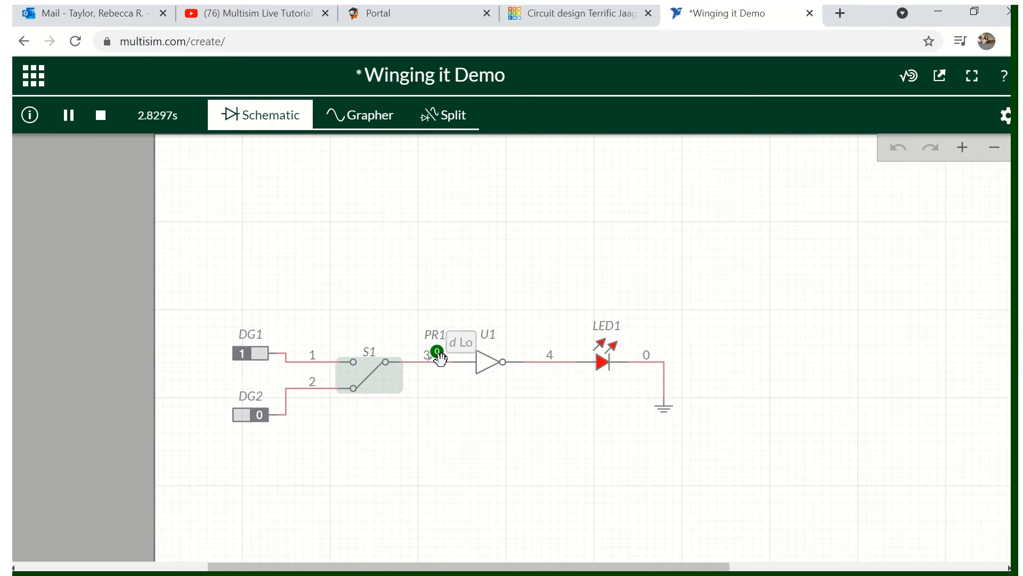
pyautogui.moveTo(433, 358); pyautogui.dragTo(465, 375)
pyautogui.click(366, 379)
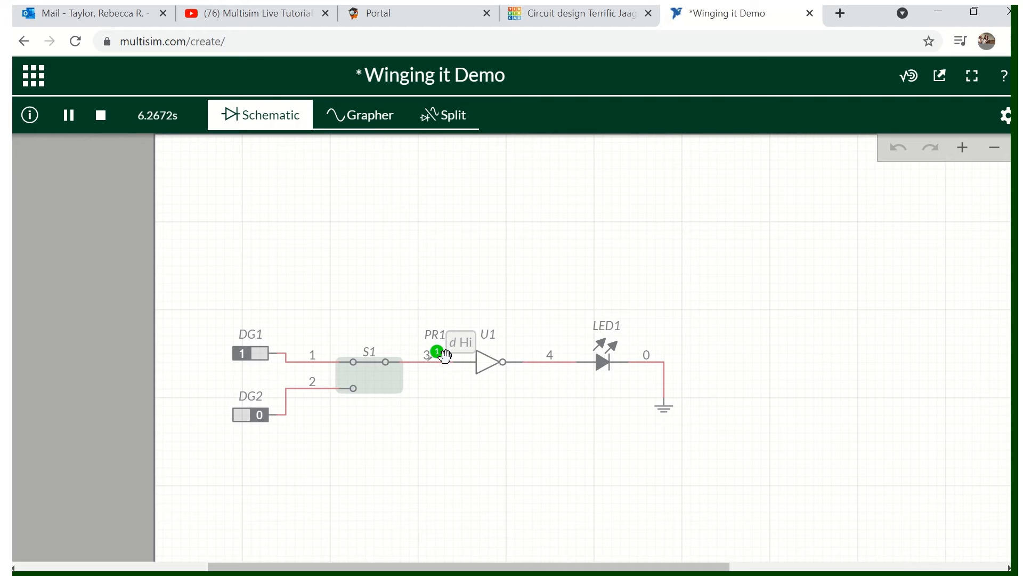
# Step: Flip the SPDT switch to constant 0 and stop the simulation
pyautogui.click(369, 360)
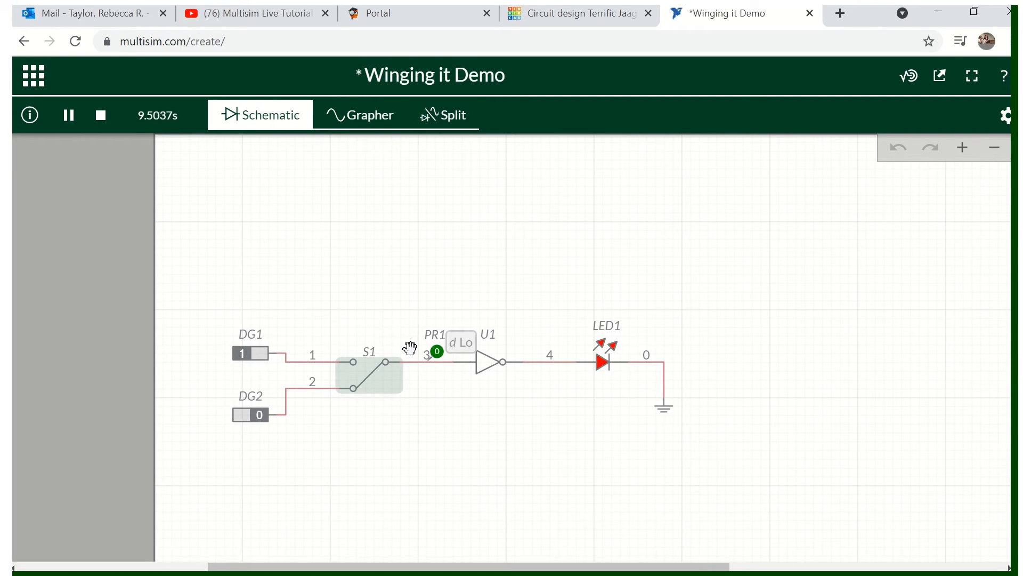
pyautogui.click(101, 115)
pyautogui.moveTo(212, 279); pyautogui.dragTo(106, 205)
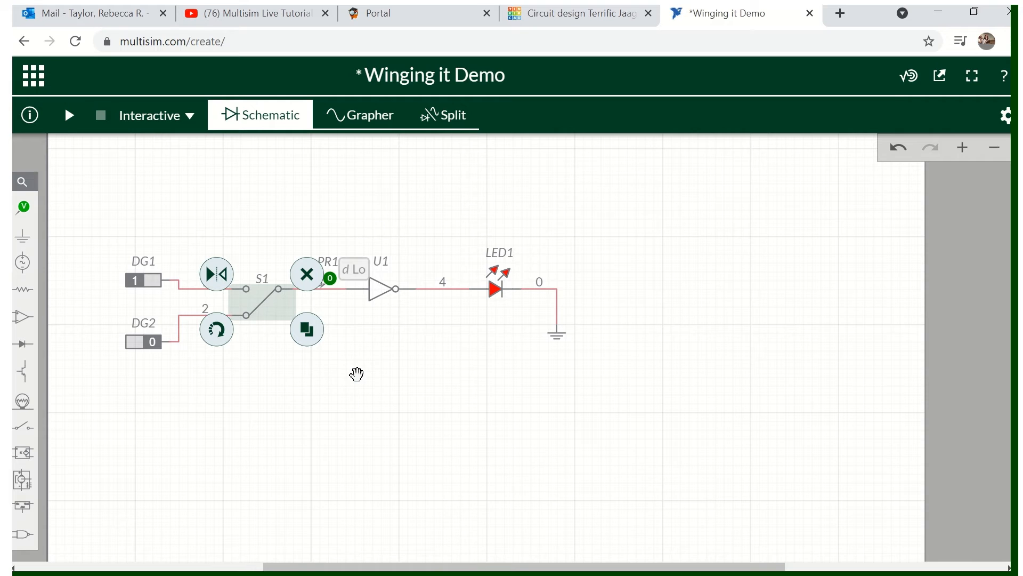
pyautogui.moveTo(355, 341); pyautogui.dragTo(369, 194)
pyautogui.moveTo(363, 242); pyautogui.dragTo(356, 206)
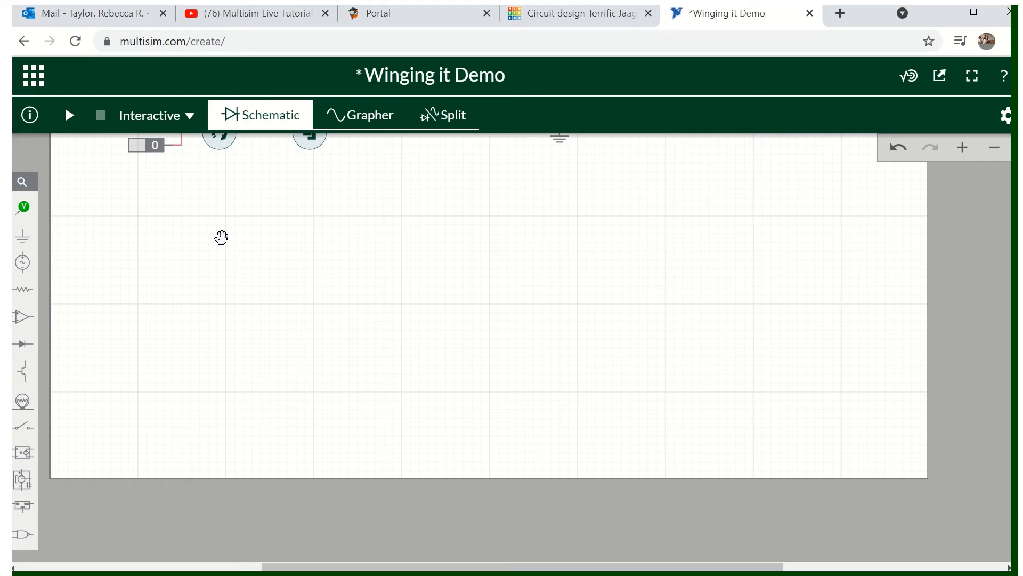
pyautogui.moveTo(272, 256); pyautogui.dragTo(283, 416)
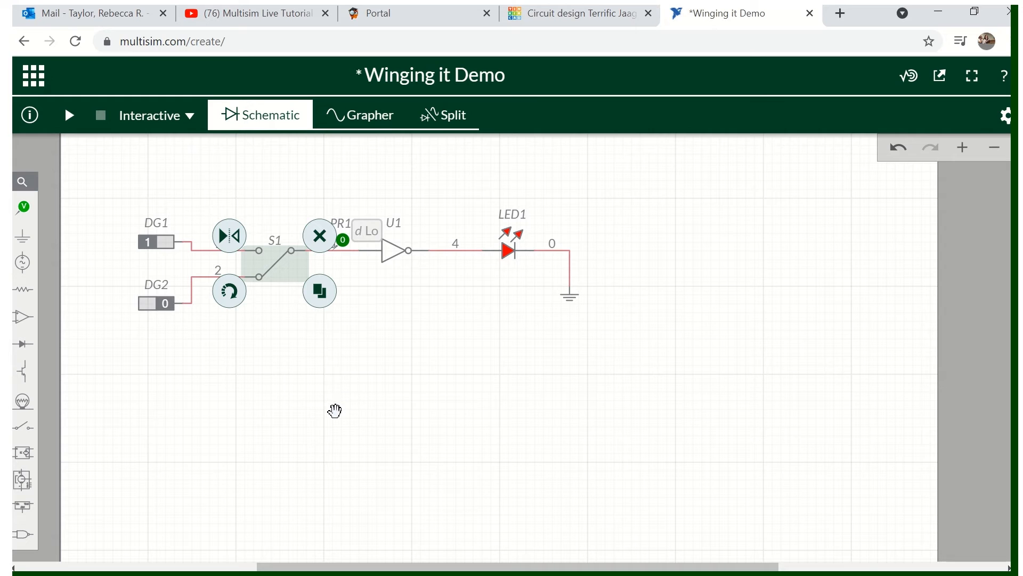
pyautogui.moveTo(335, 411); pyautogui.dragTo(315, 295)
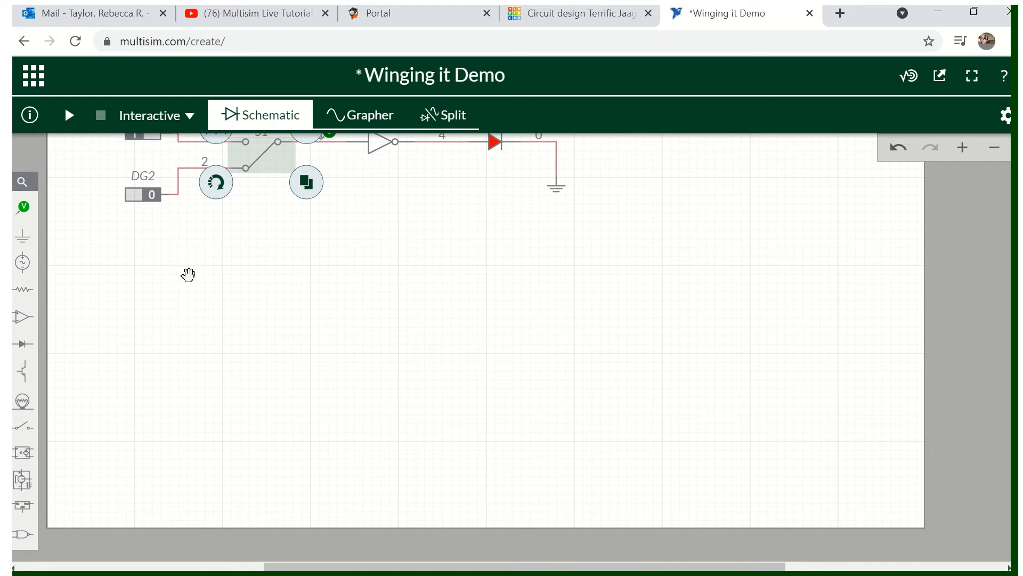
pyautogui.scroll(-3, 216, 269)
pyautogui.scroll(2, 230, 295)
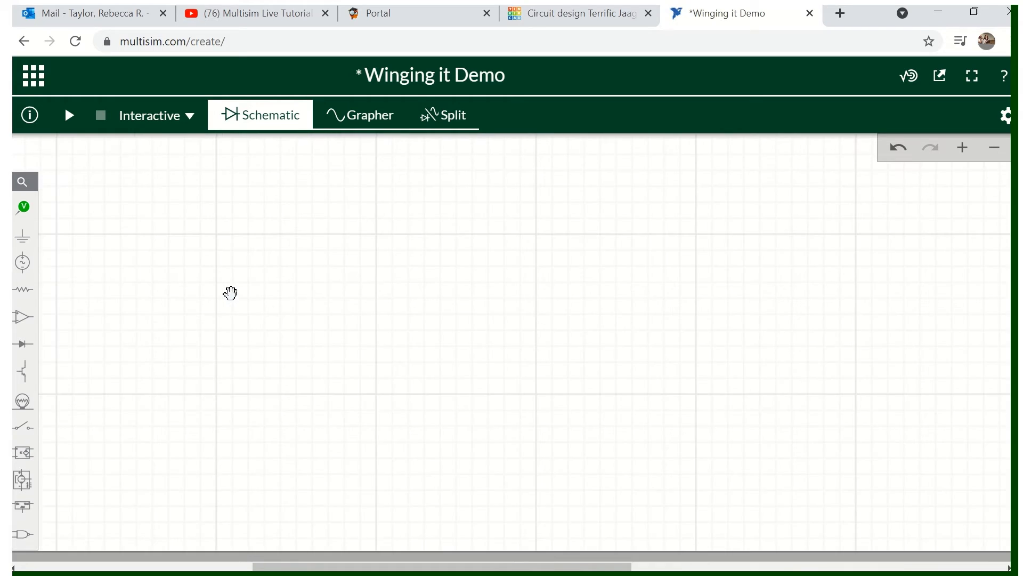
pyautogui.scroll(-2, 231, 293)
pyautogui.middleClick(233, 258)
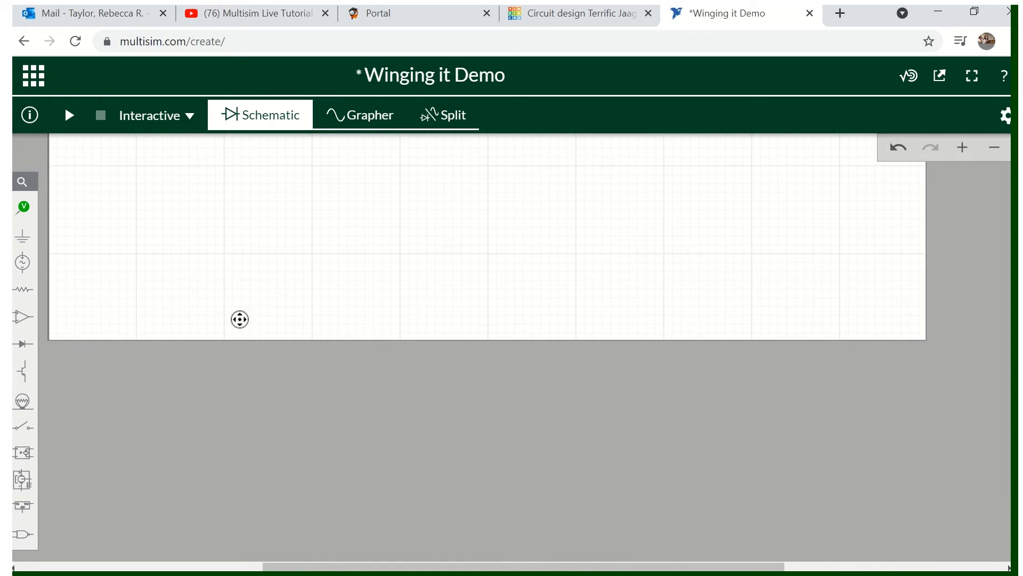
pyautogui.click(314, 264)
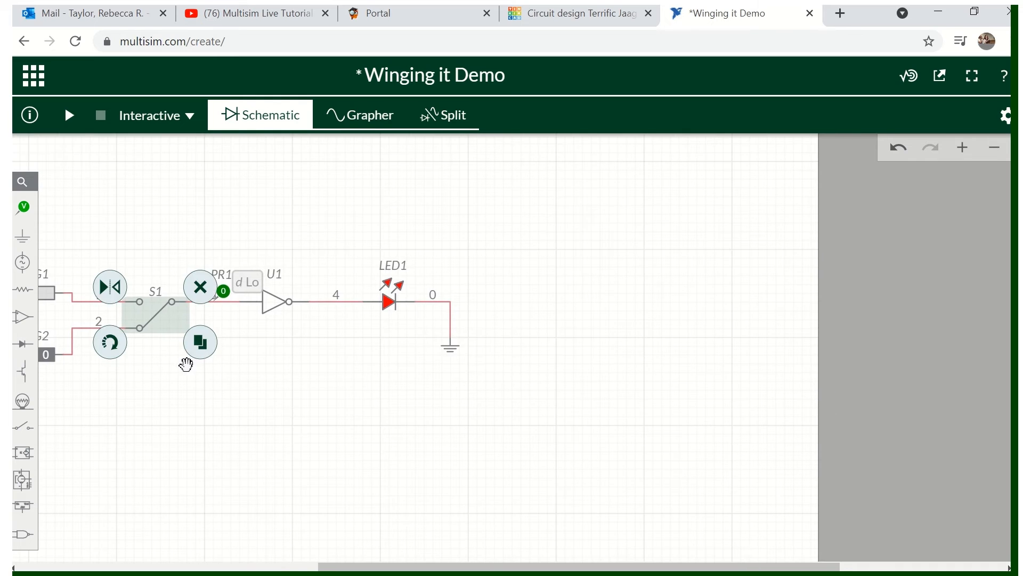
pyautogui.moveTo(185, 363); pyautogui.dragTo(283, 374)
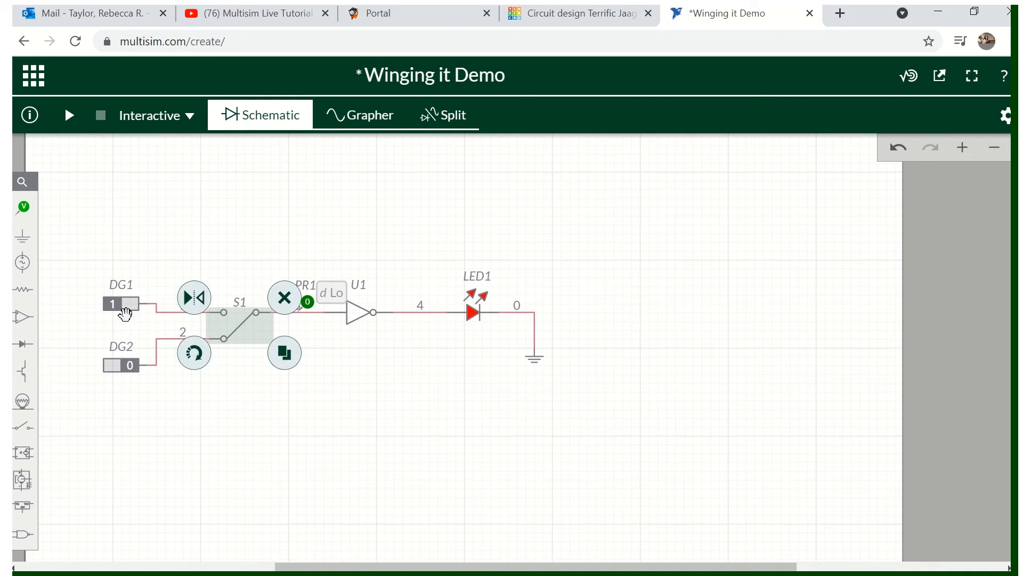
# Step: Place a digital constant in the empty area below the inverter circuit and a copy of it directly underneath
pyautogui.moveTo(163, 421); pyautogui.dragTo(118, 306)
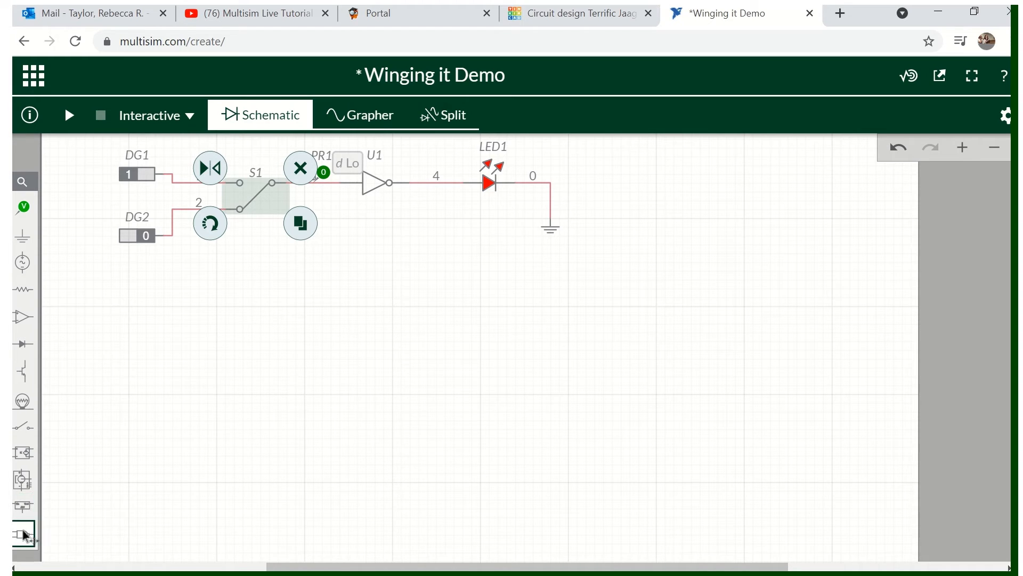
pyautogui.click(24, 535)
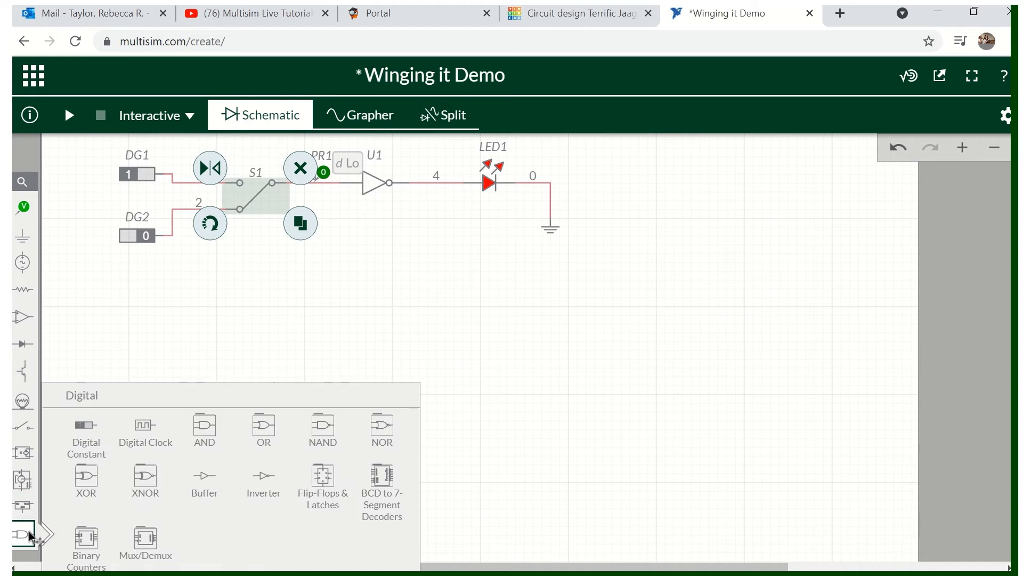
pyautogui.click(81, 446)
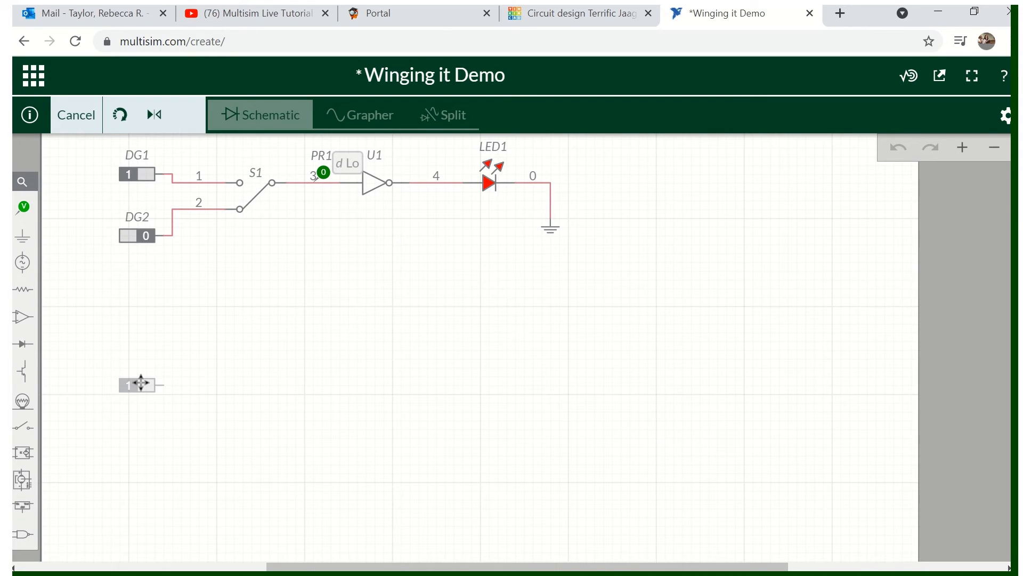
pyautogui.click(141, 382)
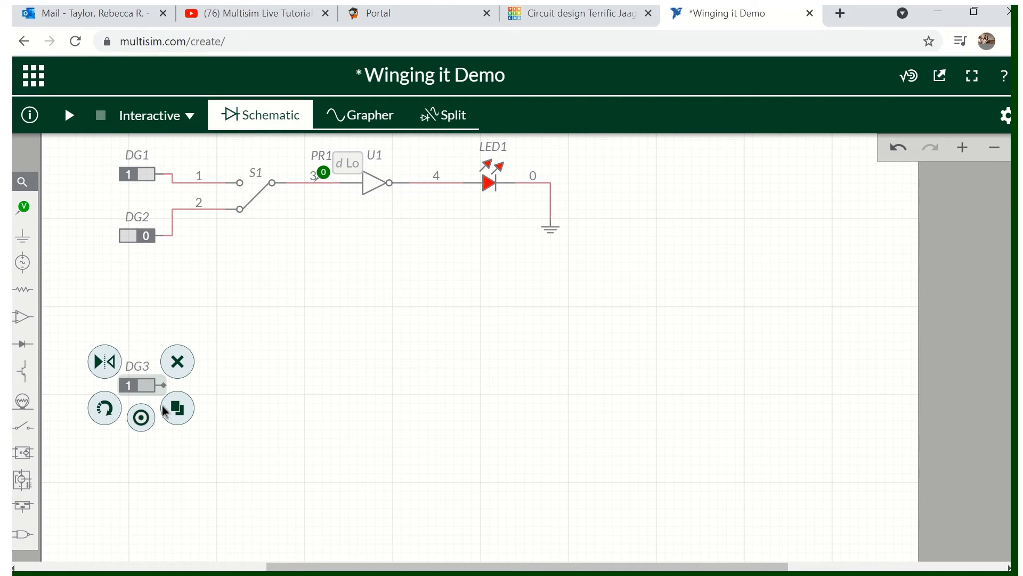
pyautogui.click(177, 415)
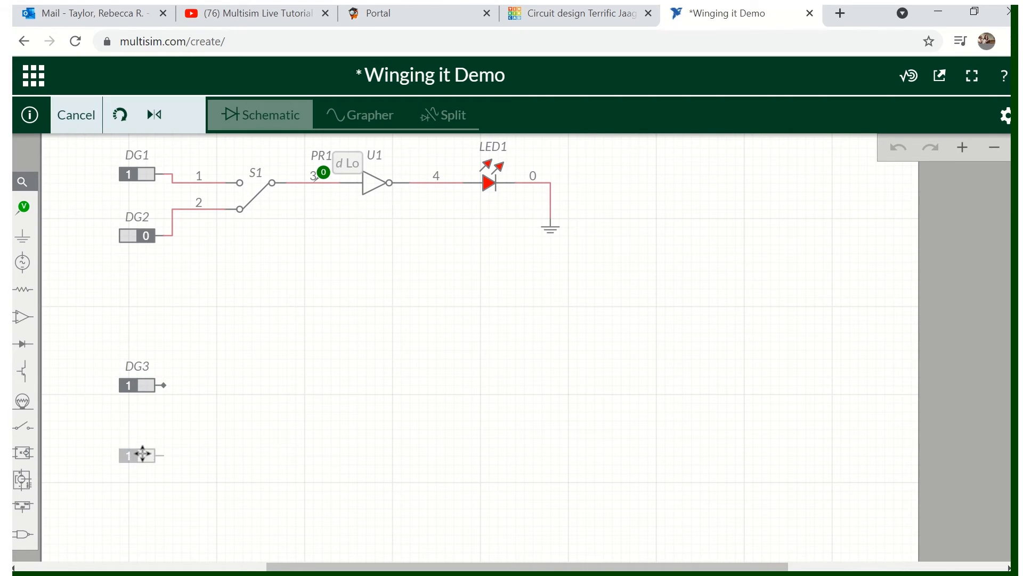
pyautogui.click(141, 454)
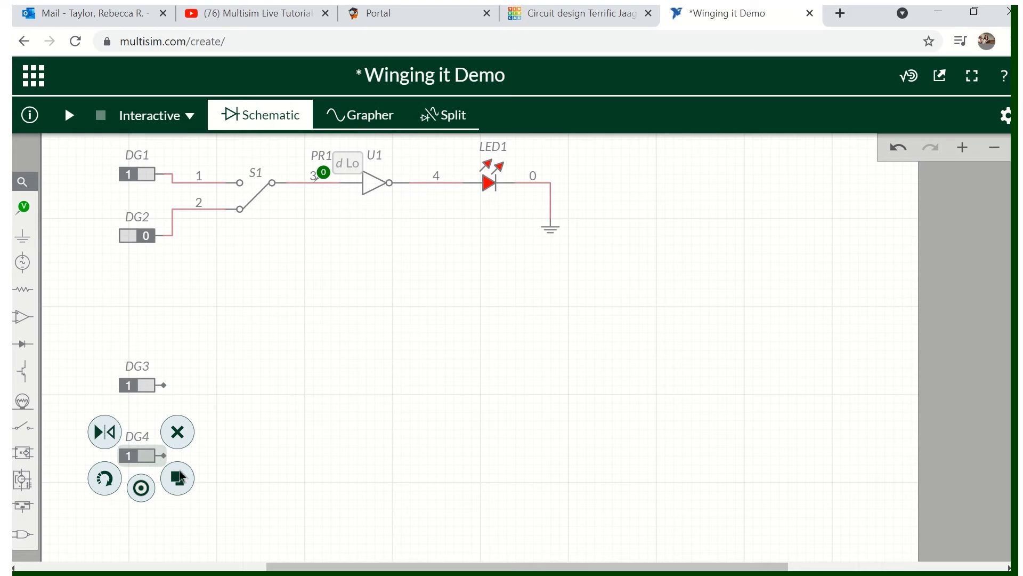
pyautogui.click(232, 481)
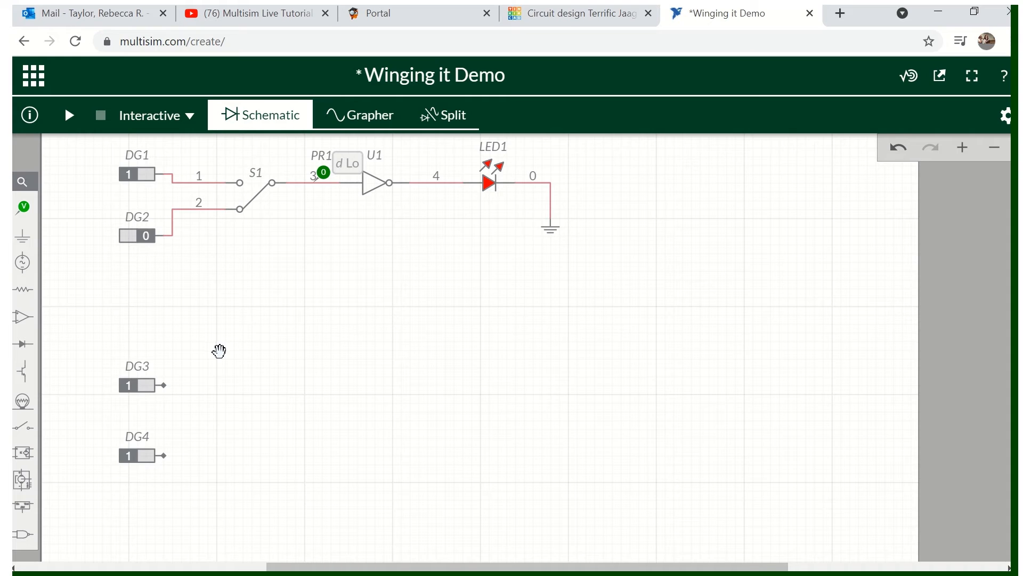
# Step: Place a 2-input AND gate to the right of the two new constants, vertically between them
pyautogui.click(26, 542)
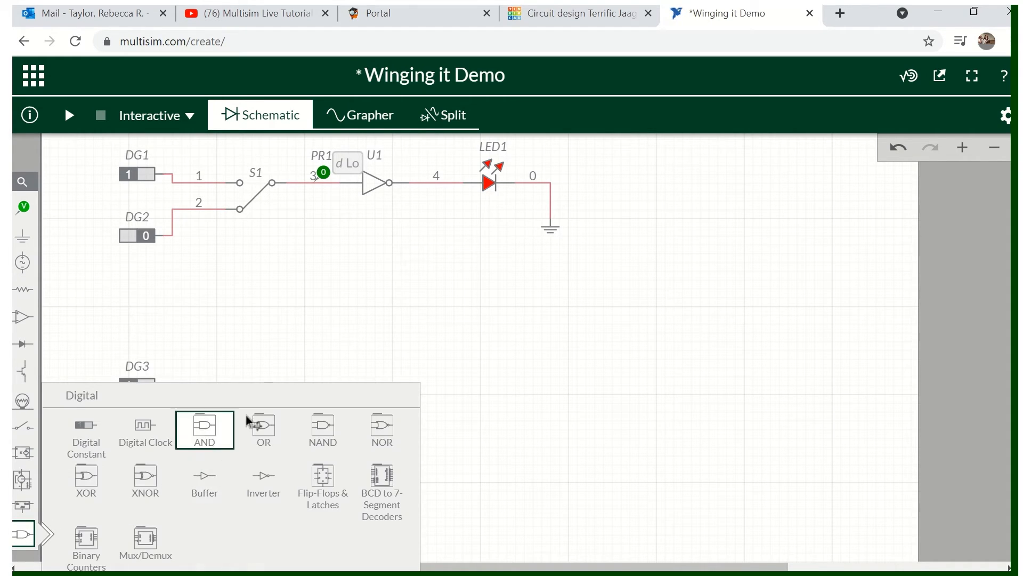
pyautogui.click(210, 438)
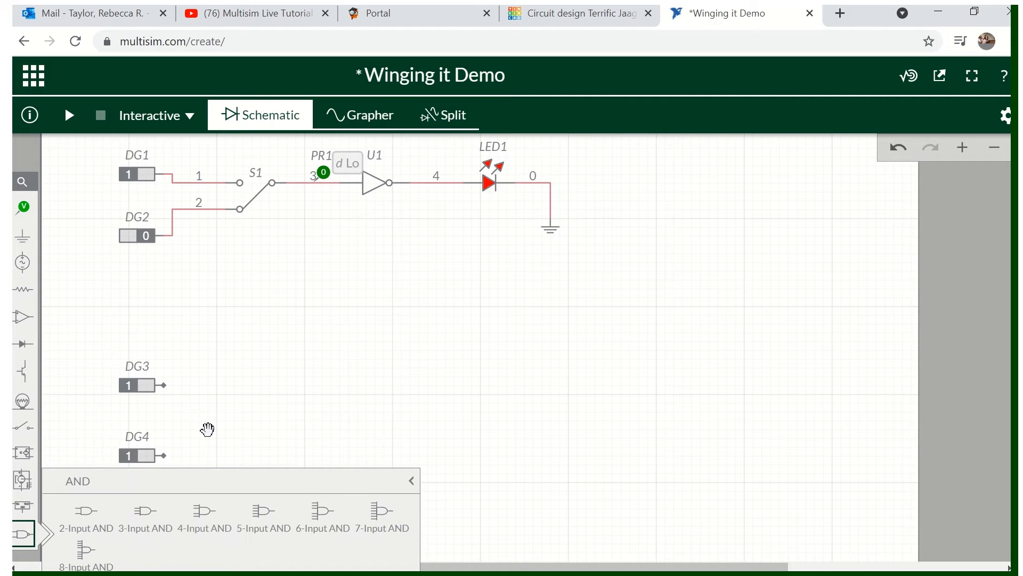
pyautogui.click(75, 518)
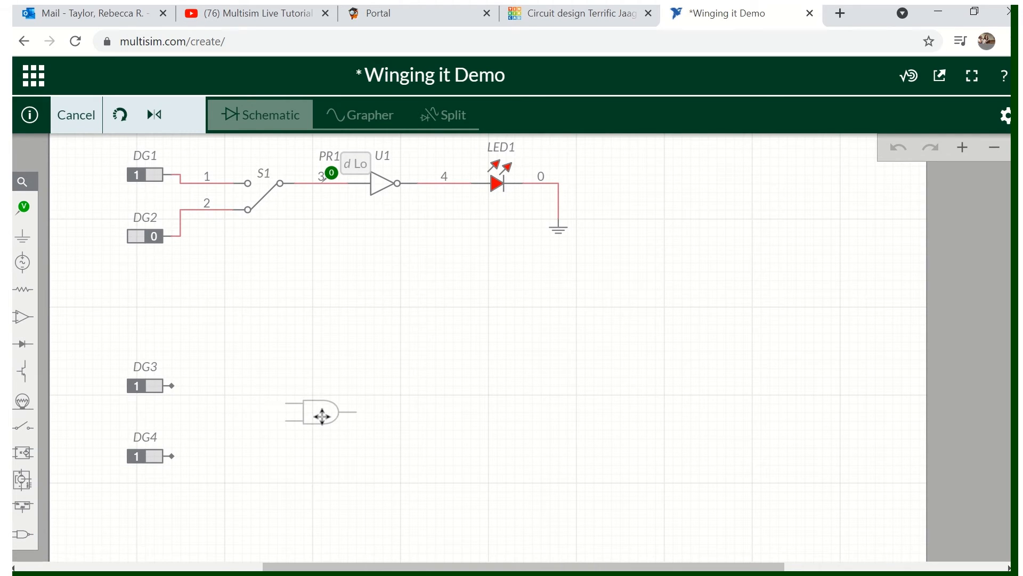
pyautogui.click(322, 415)
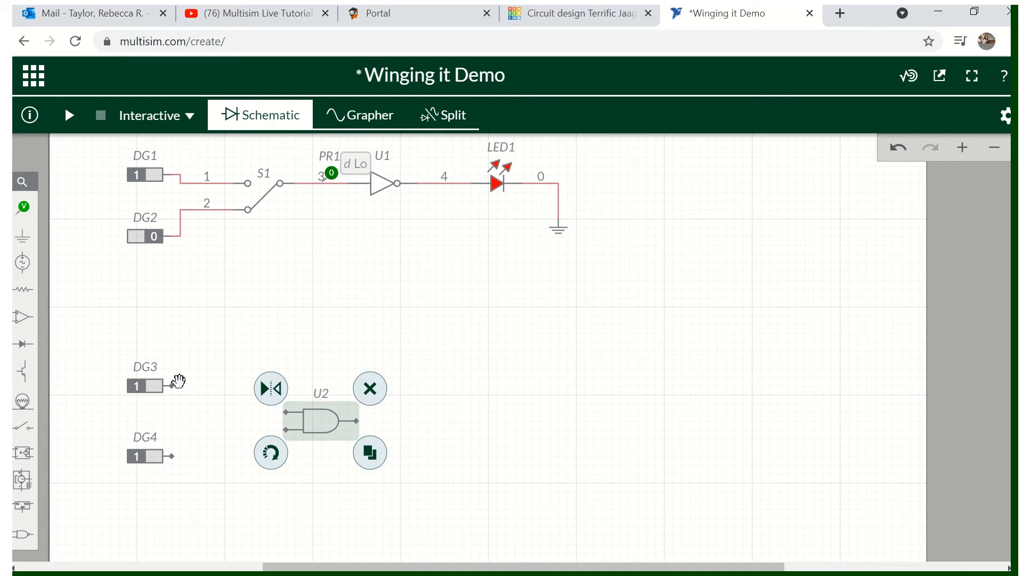
pyautogui.click(228, 291)
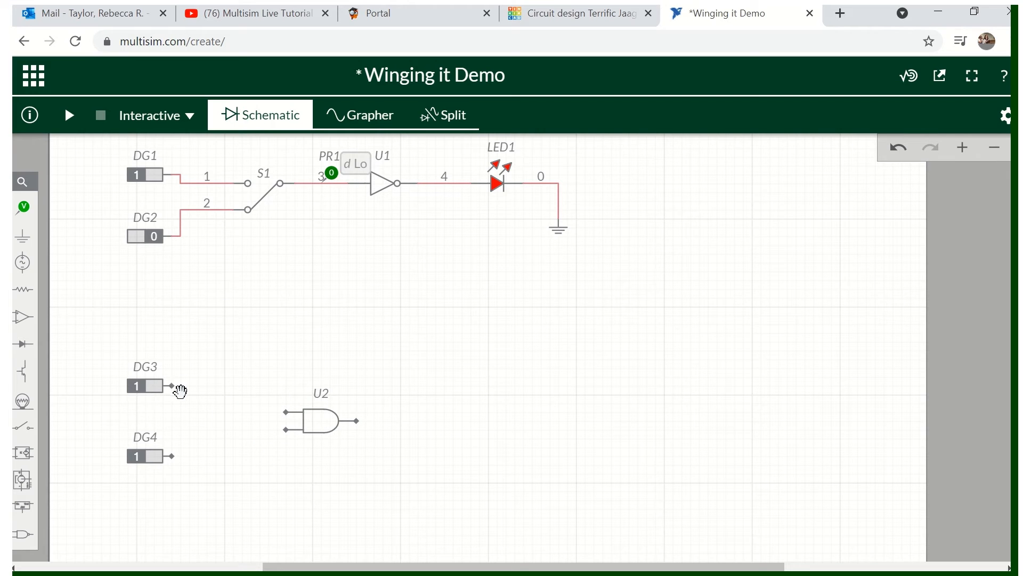
# Step: Wire the upper new constant to the AND gate's upper input and the lower one to its lower input
pyautogui.scroll(2, 171, 389)
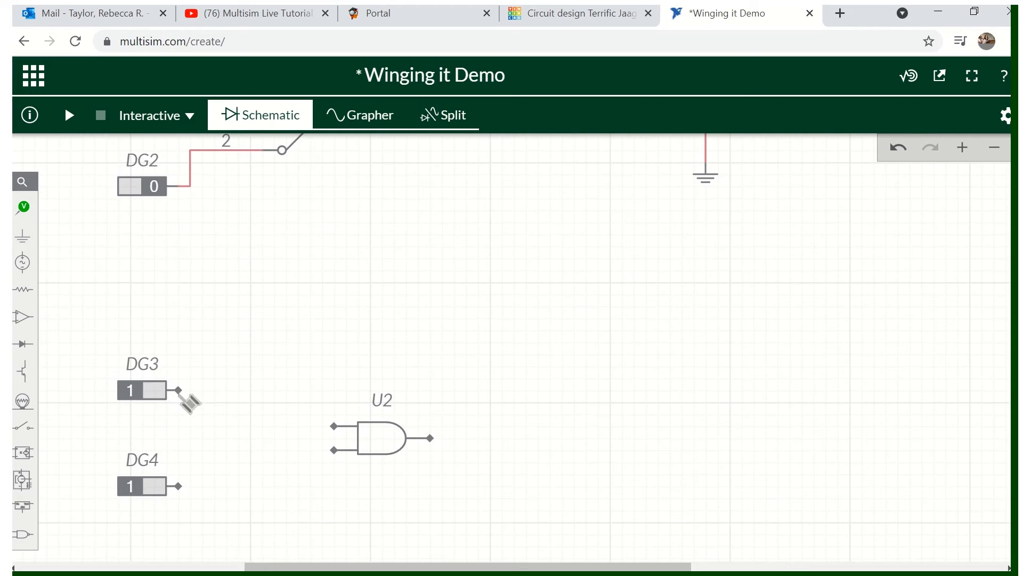
pyautogui.click(179, 391)
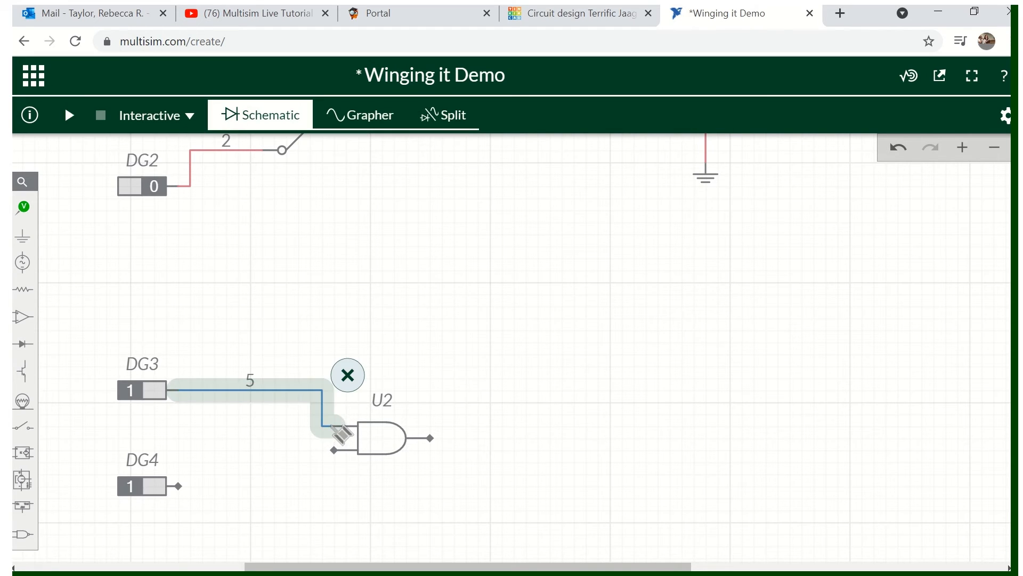
pyautogui.click(341, 426)
pyautogui.scroll(2, 182, 489)
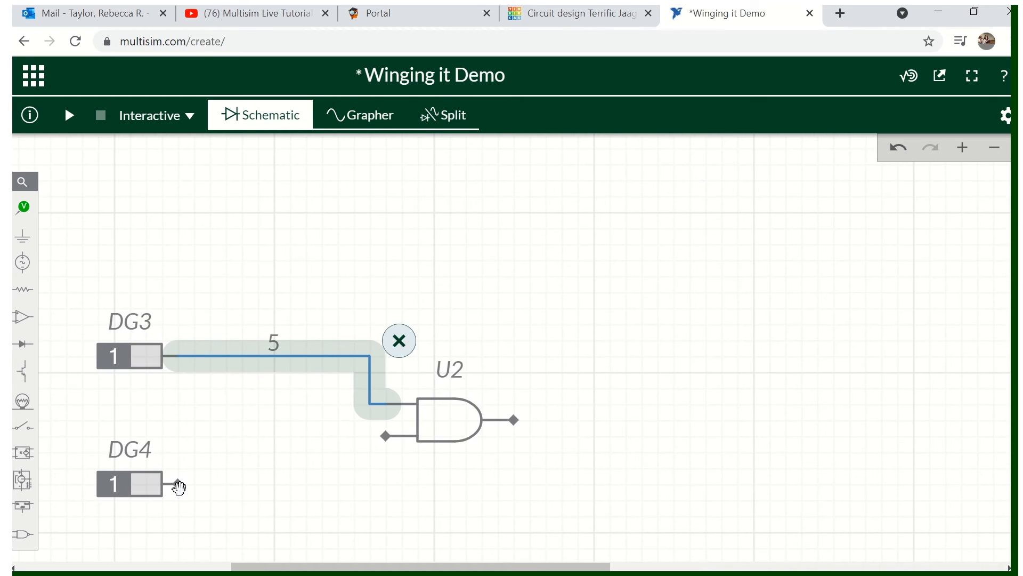
pyautogui.click(215, 492)
pyautogui.click(181, 484)
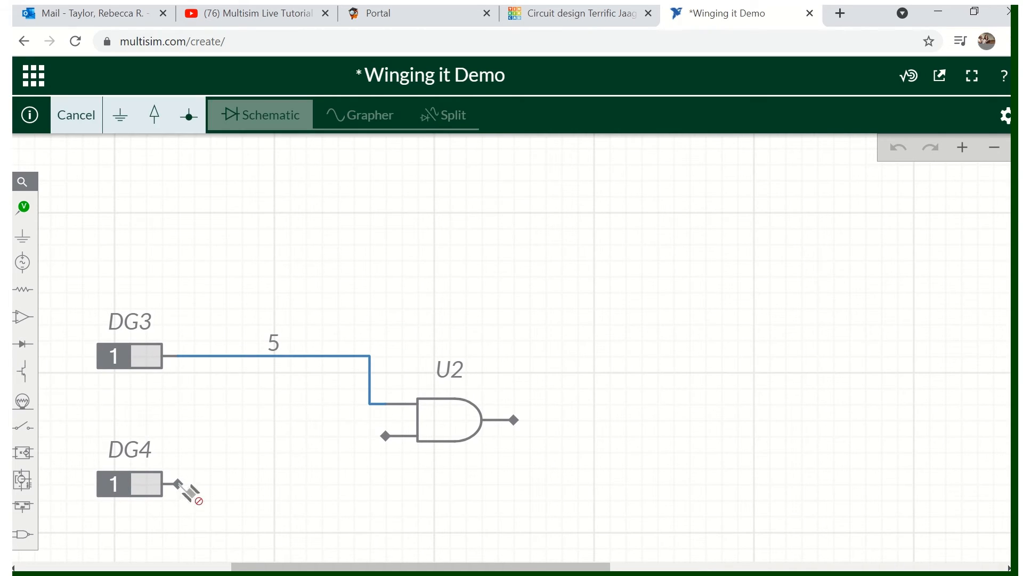
pyautogui.click(386, 436)
pyautogui.click(260, 430)
pyautogui.scroll(-3, 258, 402)
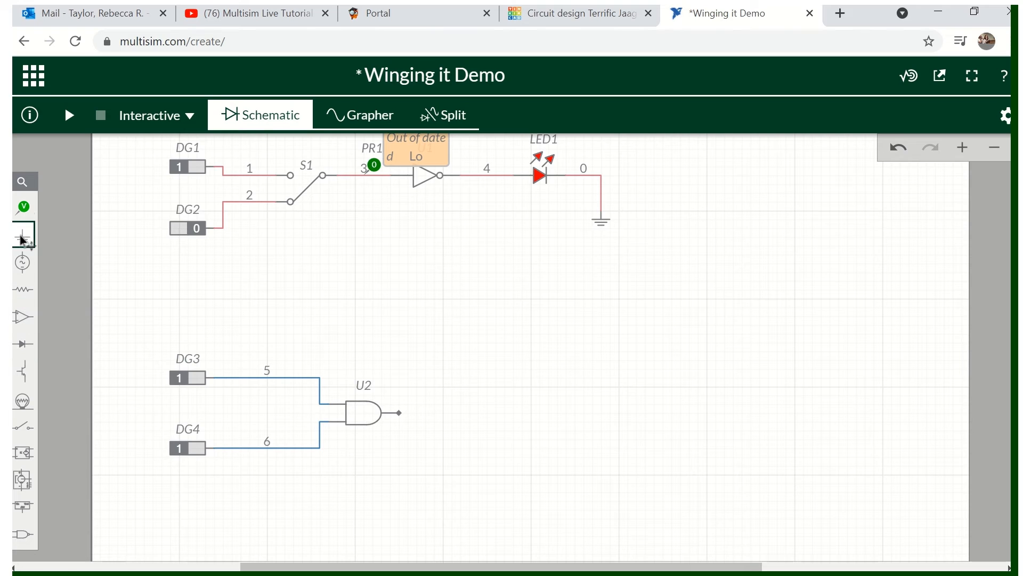
# Step: Place a Digital probe on the AND gate's output
pyautogui.click(23, 216)
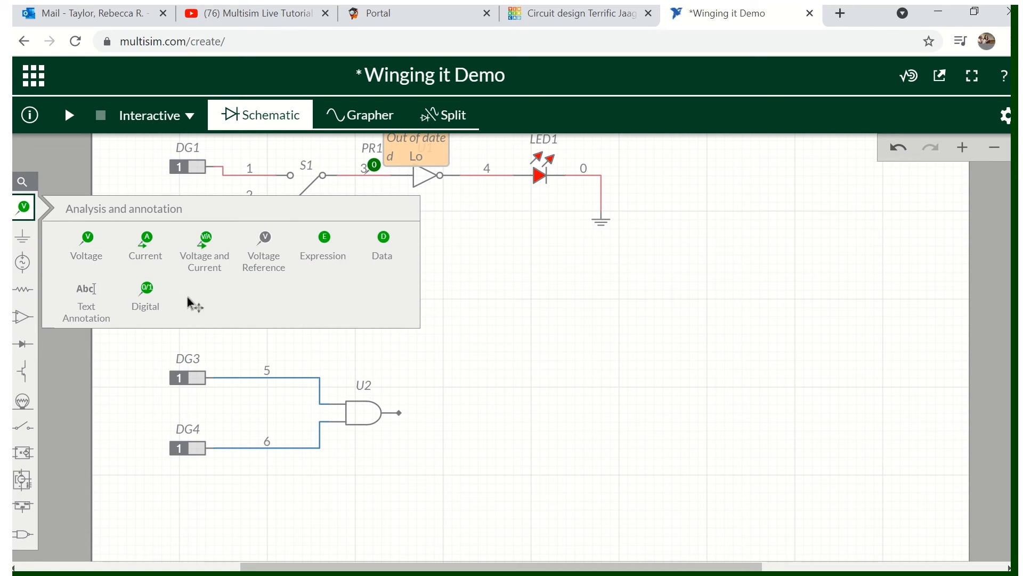
pyautogui.click(148, 300)
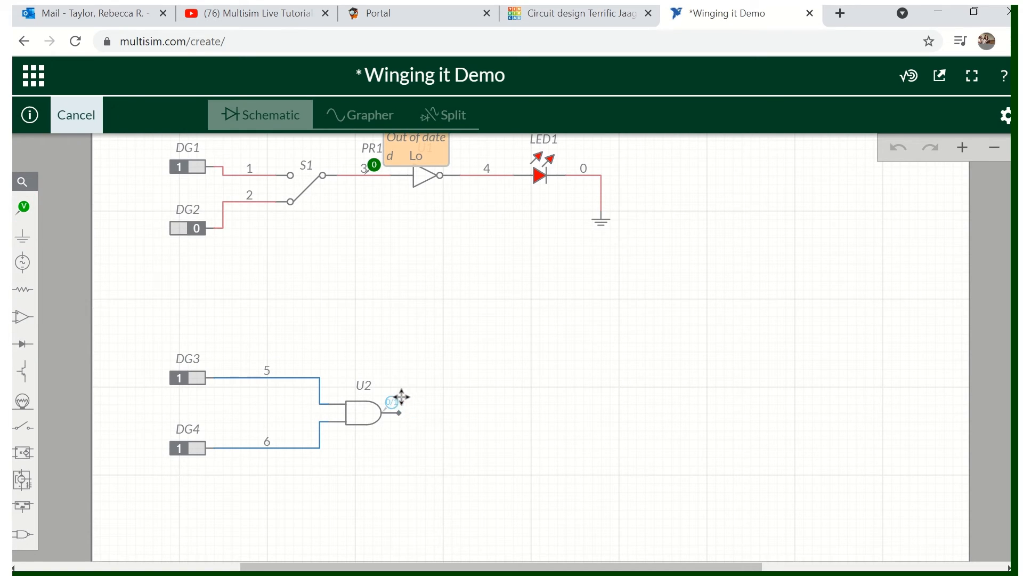
pyautogui.click(404, 397)
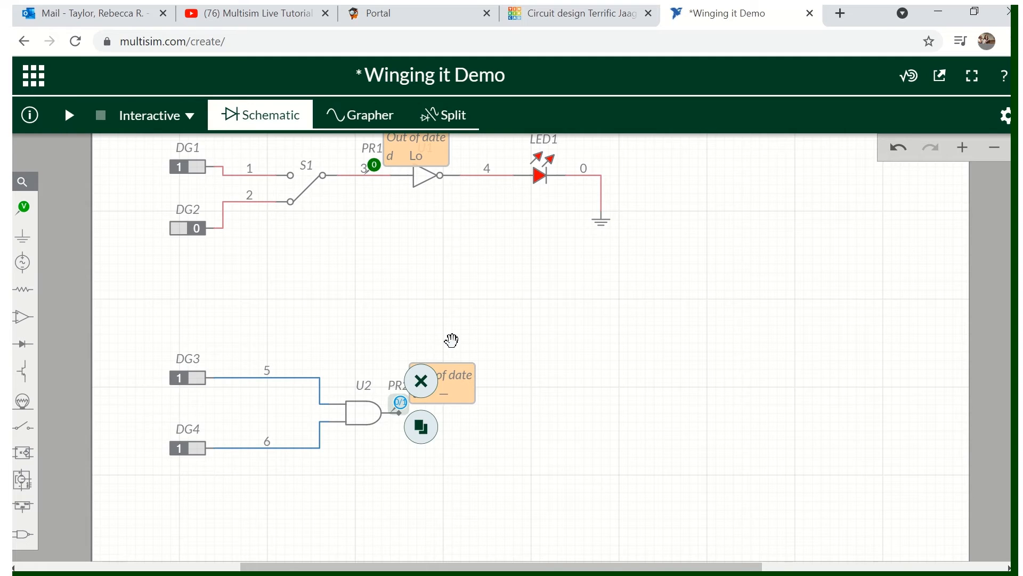
pyautogui.click(455, 343)
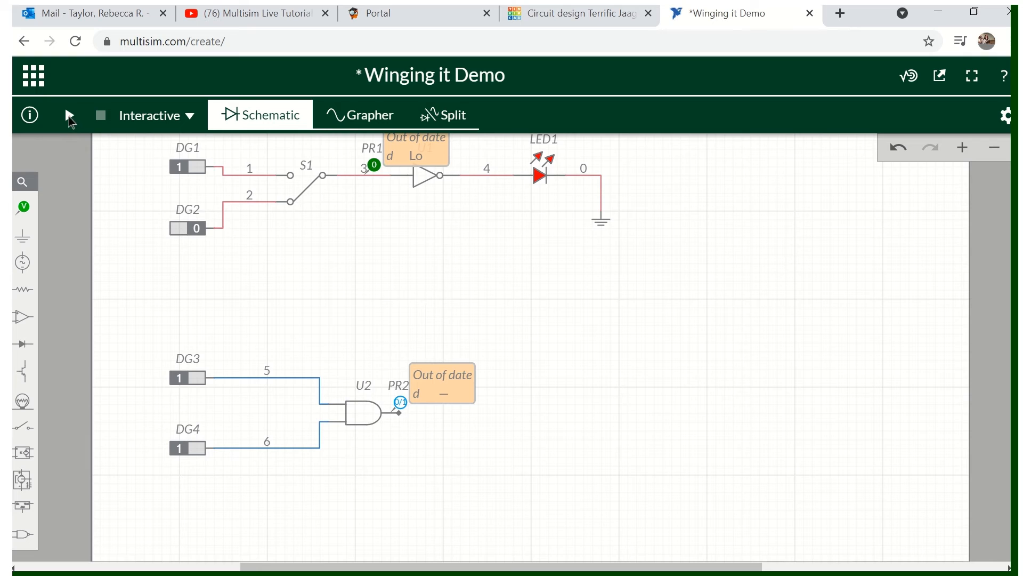
# Step: Run the interactive simulation, toggle each AND input constant to 0 and back to 1 in turn, and stop the simulation
pyautogui.click(69, 116)
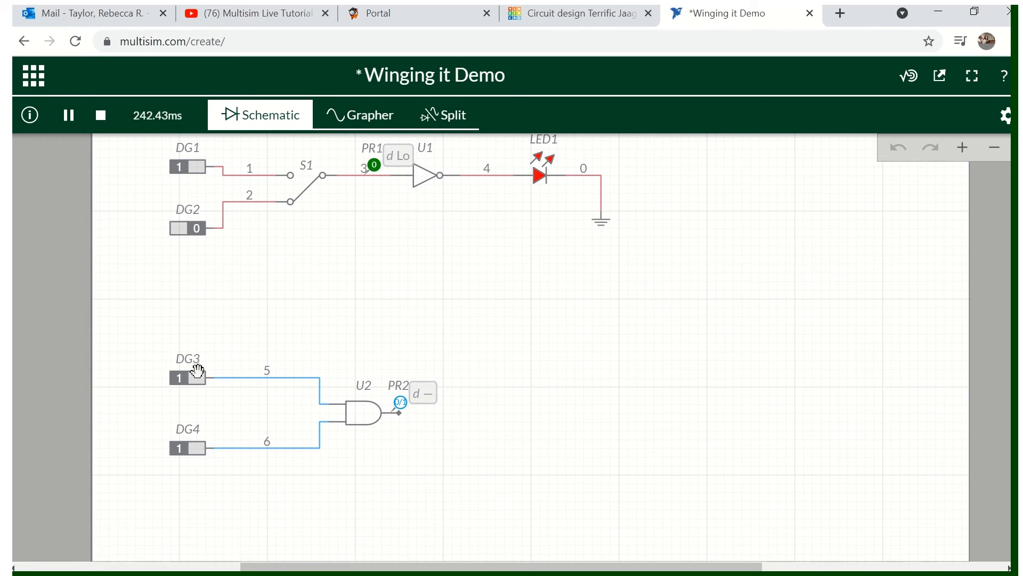
pyautogui.click(180, 378)
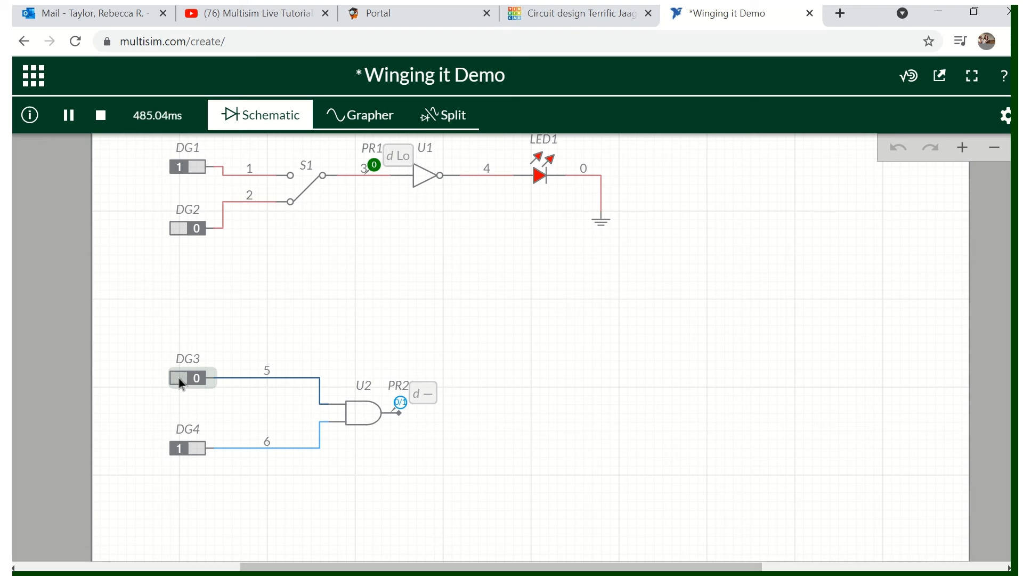
pyautogui.click(178, 377)
pyautogui.click(181, 448)
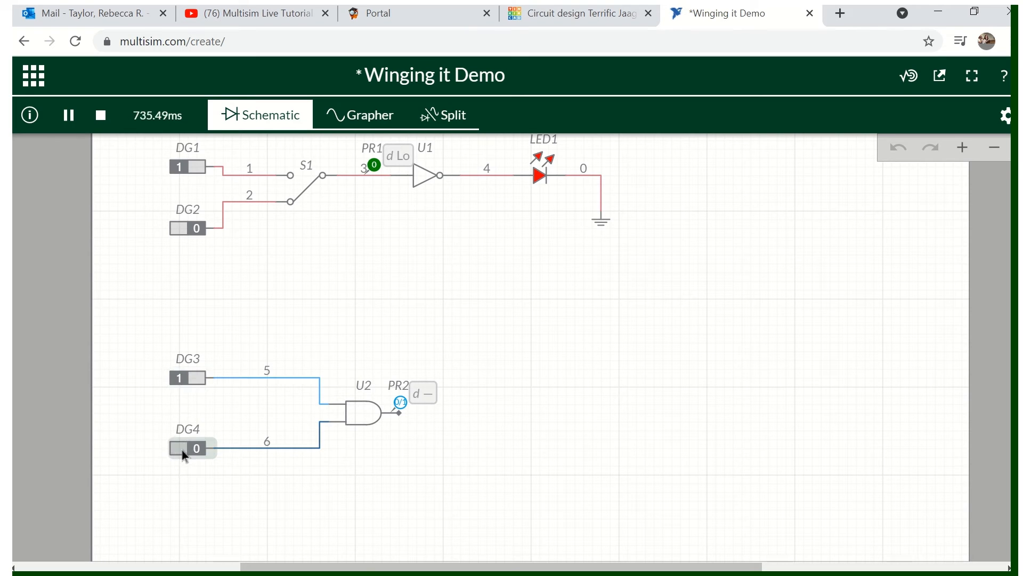
pyautogui.click(181, 448)
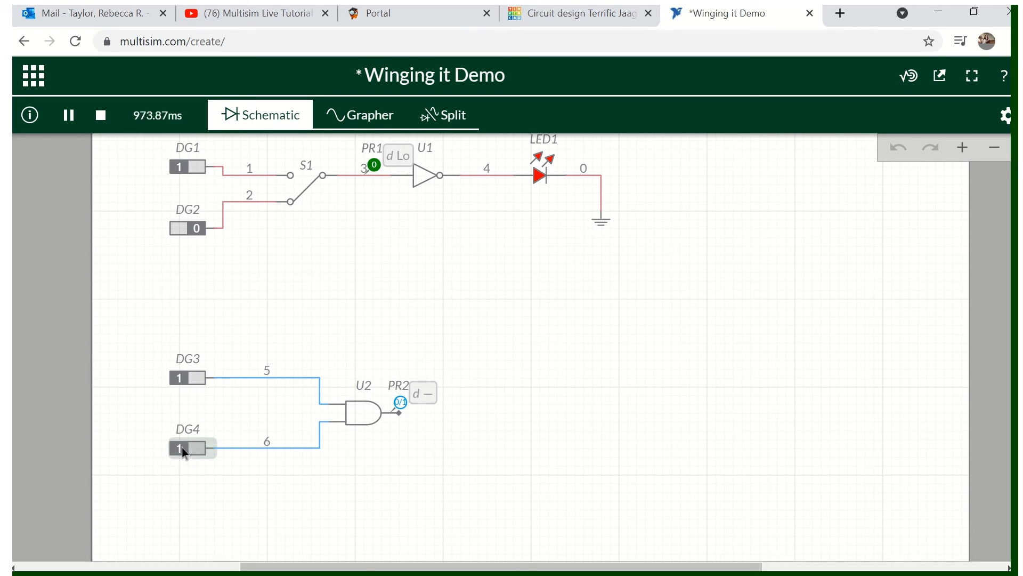
pyautogui.click(102, 117)
# Step: Delete the digital probe from the AND gate's output and place an LED to the right of the gate
pyautogui.click(401, 403)
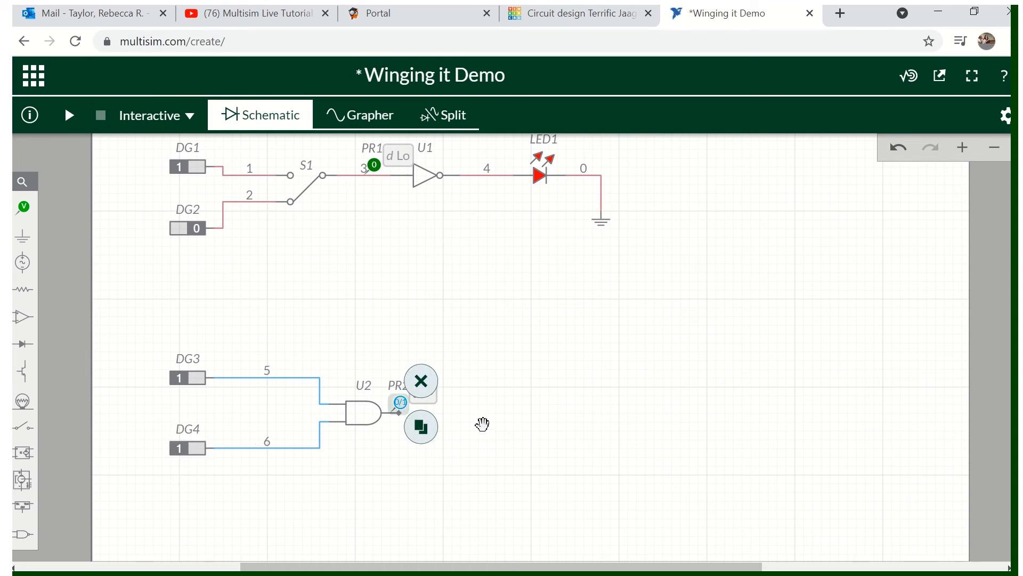
pyautogui.click(429, 388)
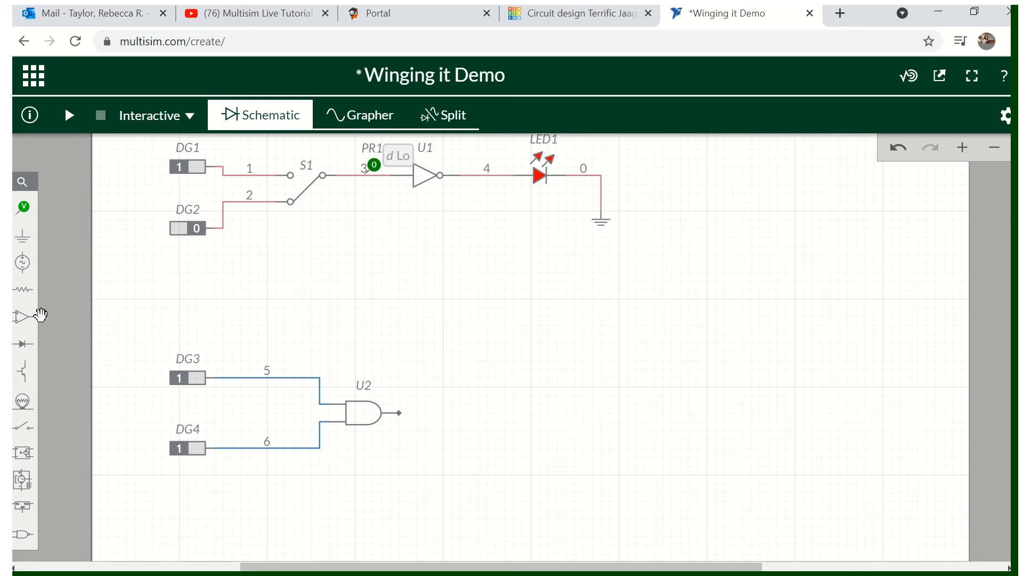
pyautogui.click(22, 352)
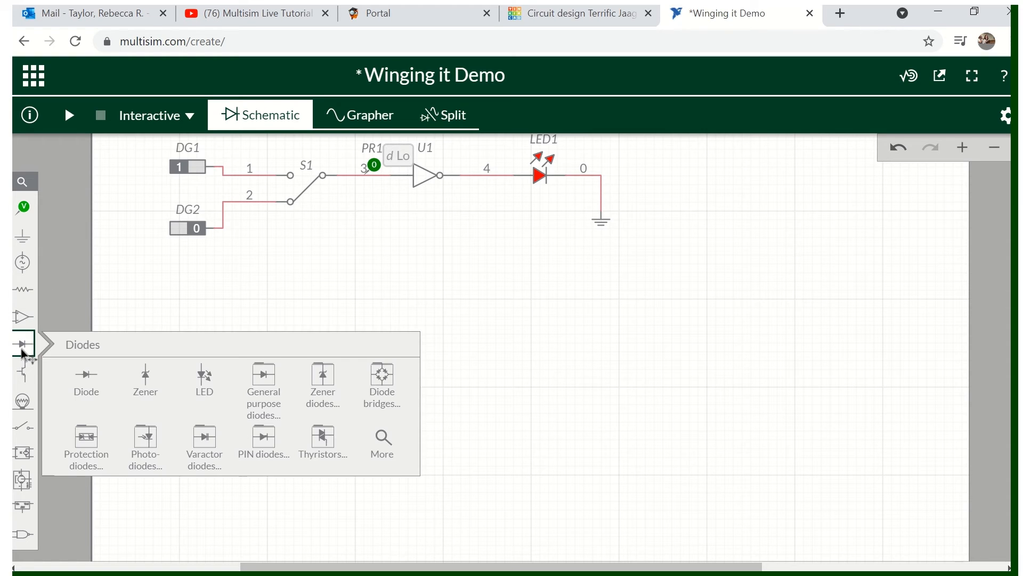
pyautogui.click(197, 388)
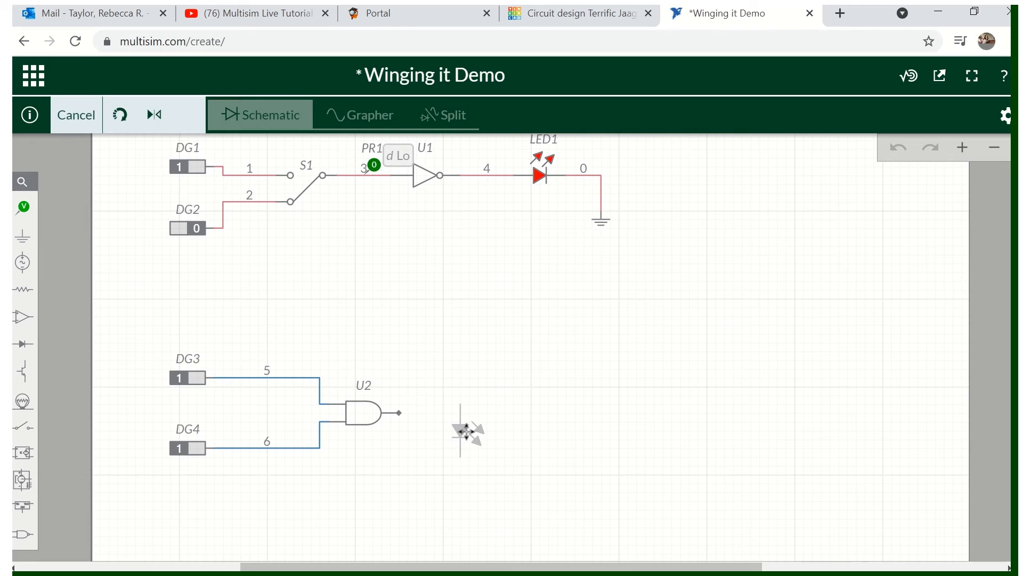
pyautogui.click(503, 437)
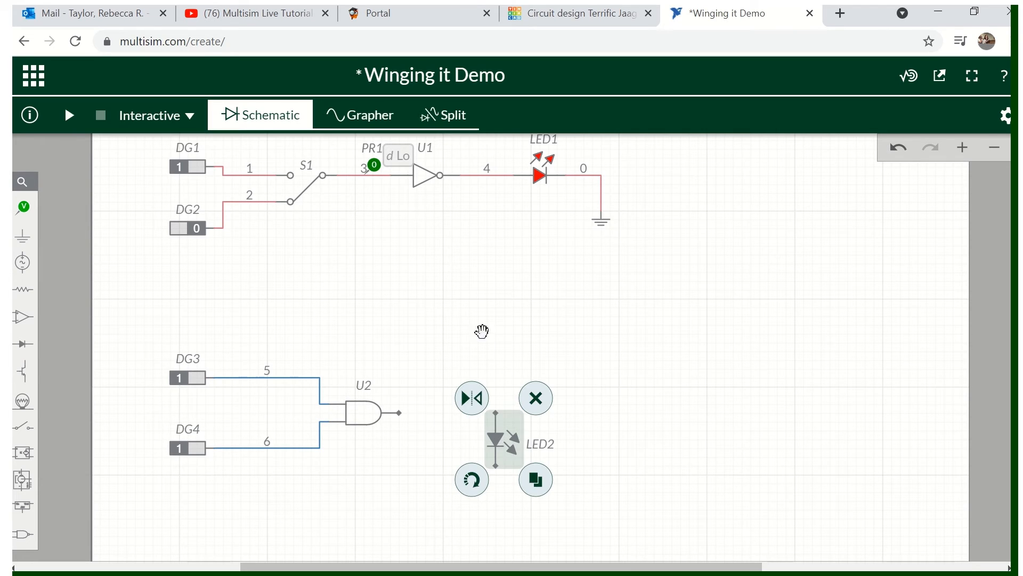
# Step: Place a ground directly on the lower terminal of the new LED
pyautogui.click(23, 235)
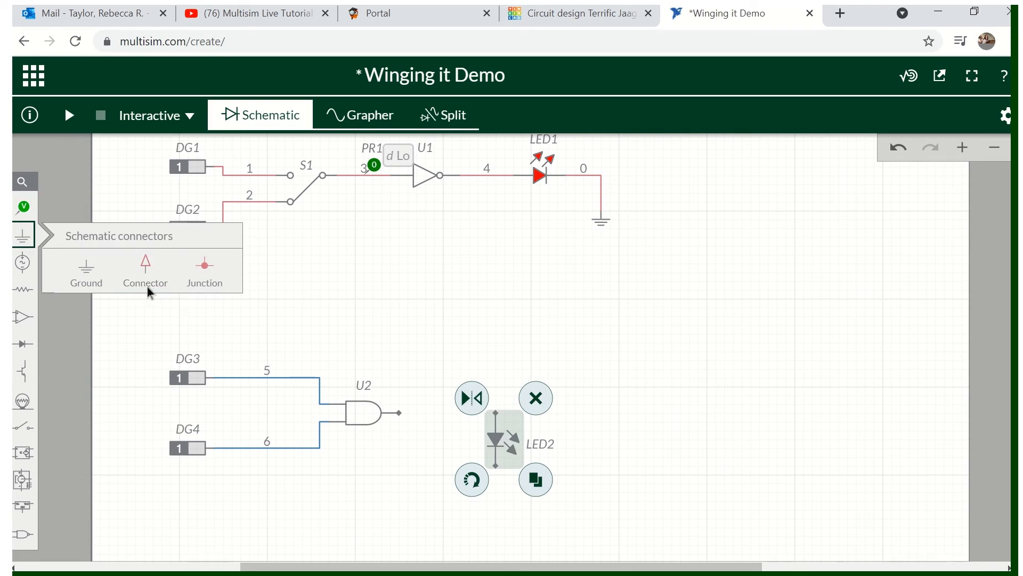
pyautogui.click(99, 273)
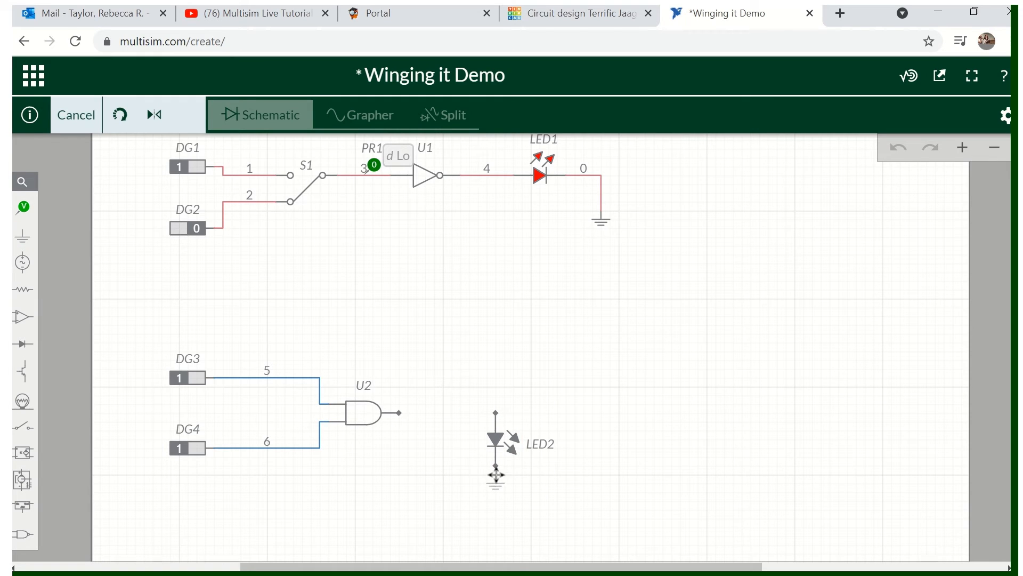
pyautogui.click(496, 472)
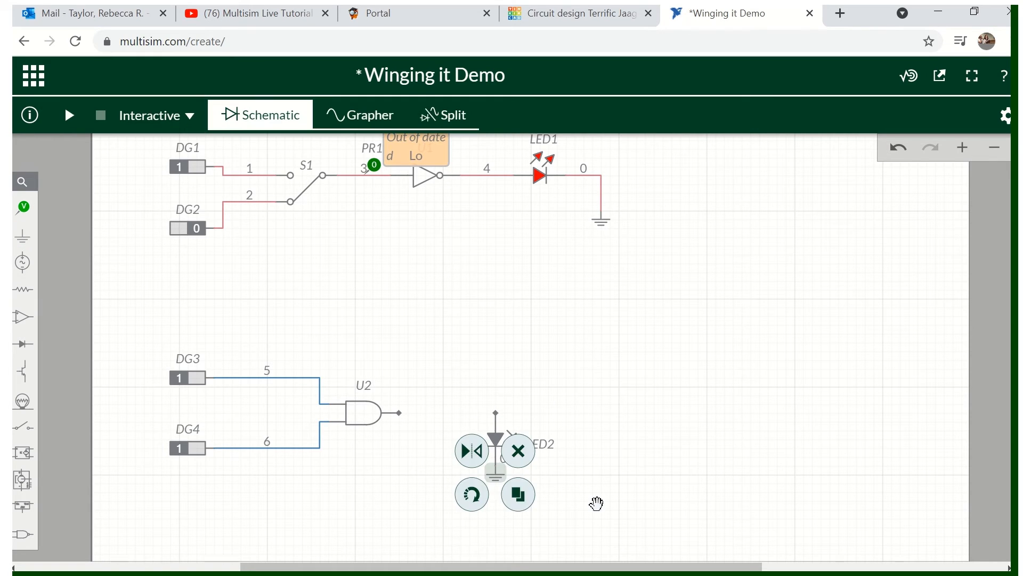
pyautogui.click(596, 497)
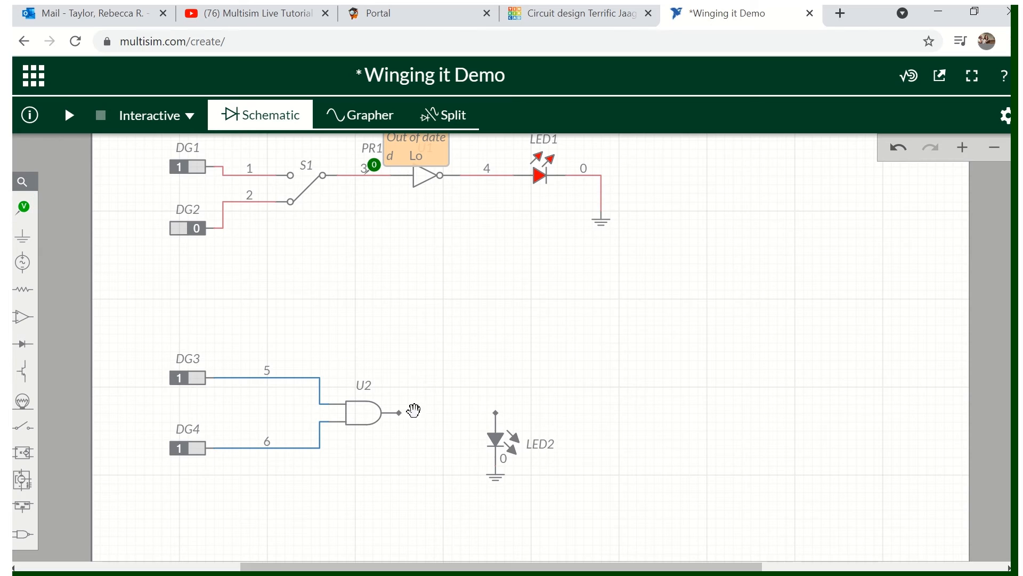
# Step: Wire the AND gate's output to the upper terminal of the new LED
pyautogui.scroll(3, 422, 414)
pyautogui.click(378, 412)
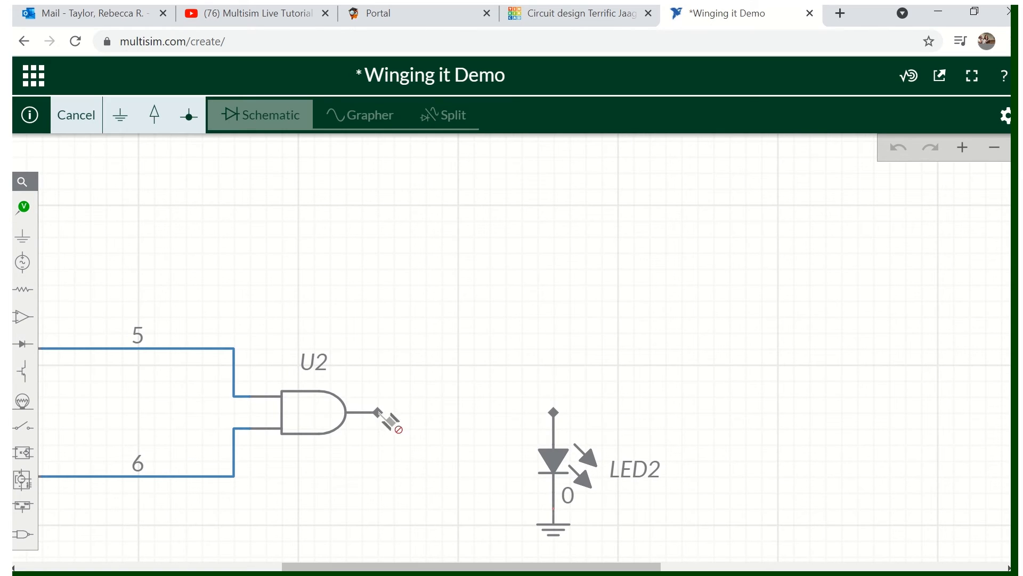
pyautogui.click(553, 412)
pyautogui.scroll(-3, 499, 350)
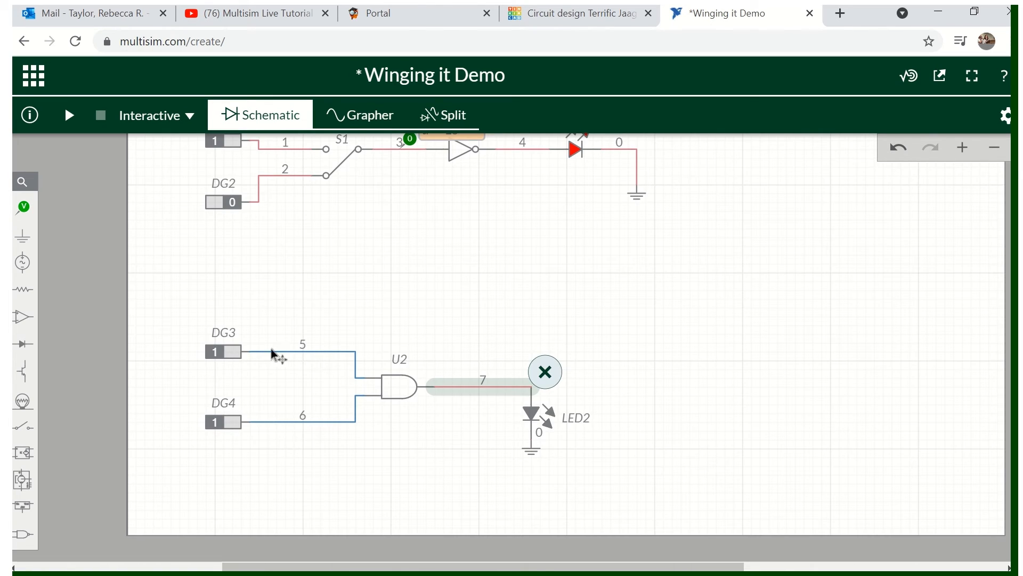
# Step: Run the interactive simulation and toggle DG3, then DG4, to 0 and back to 1
pyautogui.click(69, 116)
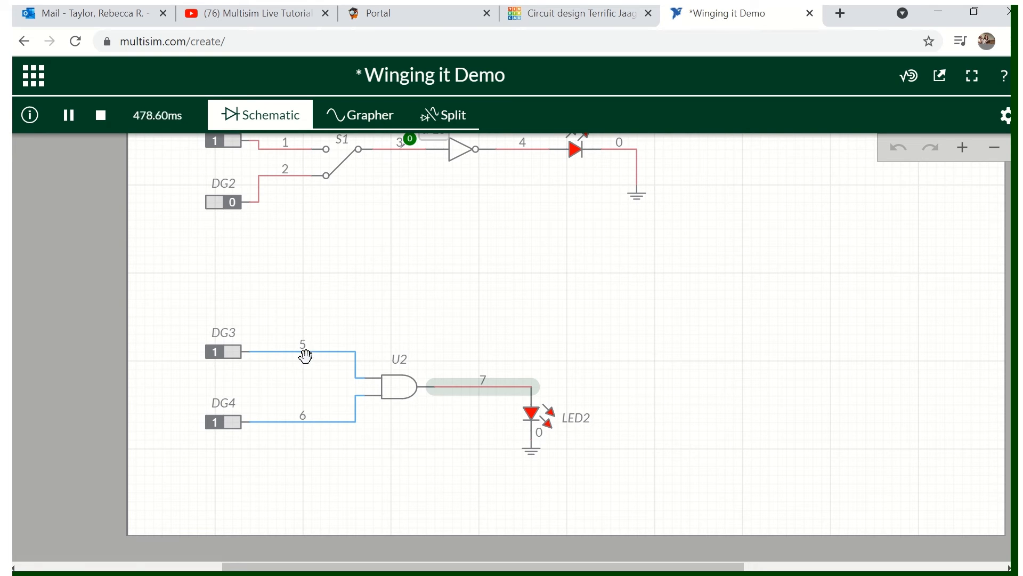
pyautogui.click(218, 354)
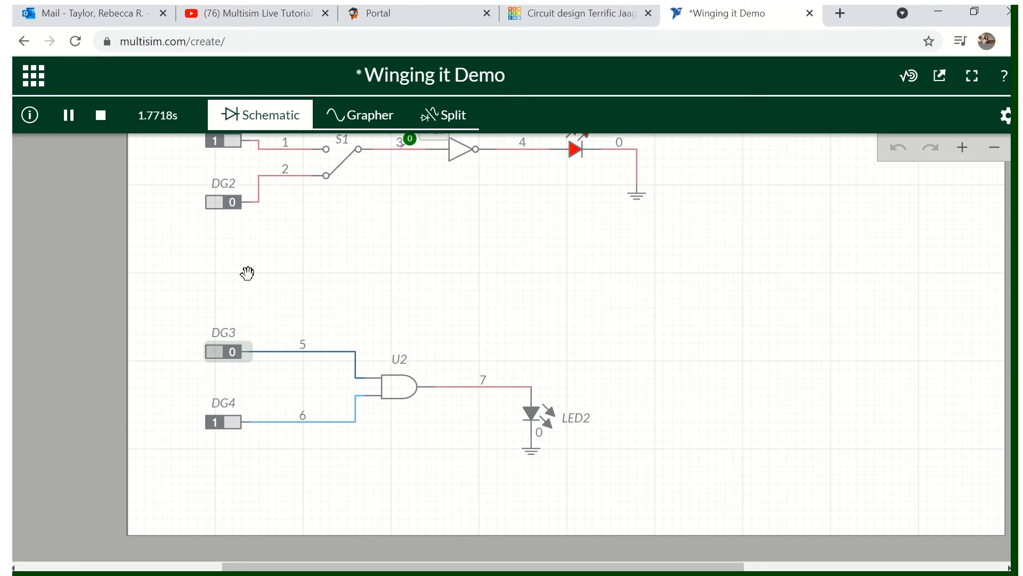
pyautogui.click(234, 353)
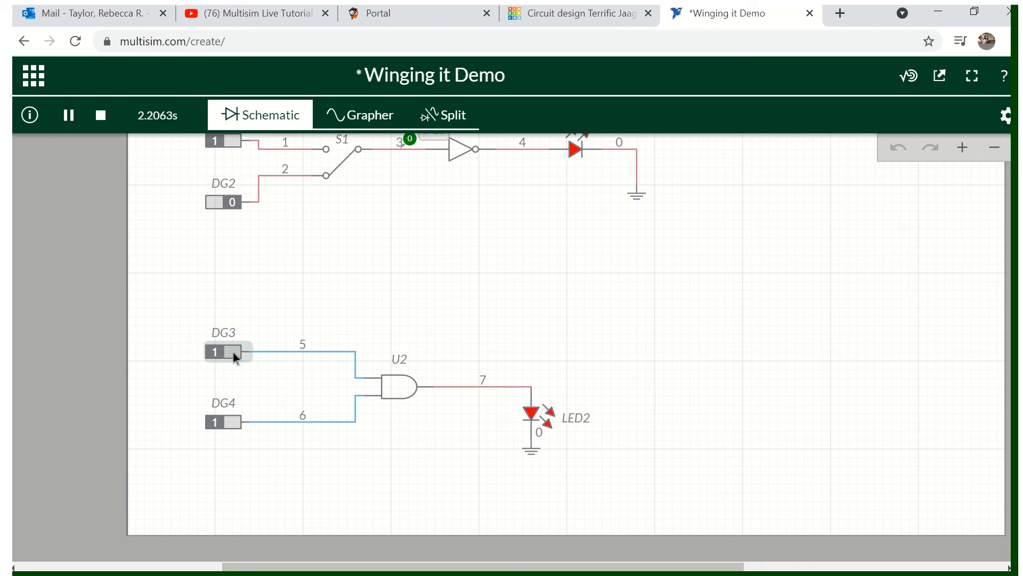
pyautogui.click(213, 424)
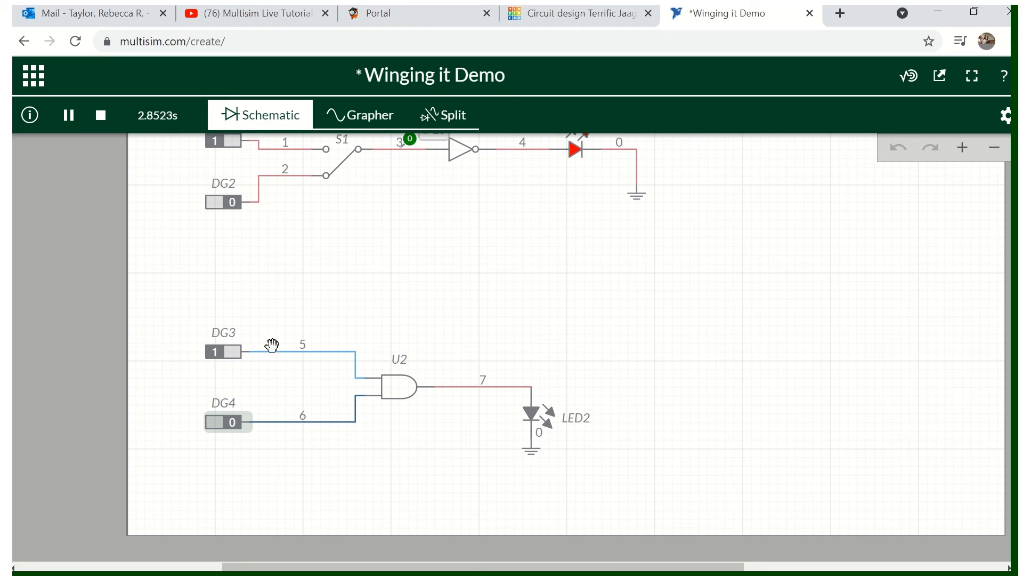
pyautogui.click(235, 421)
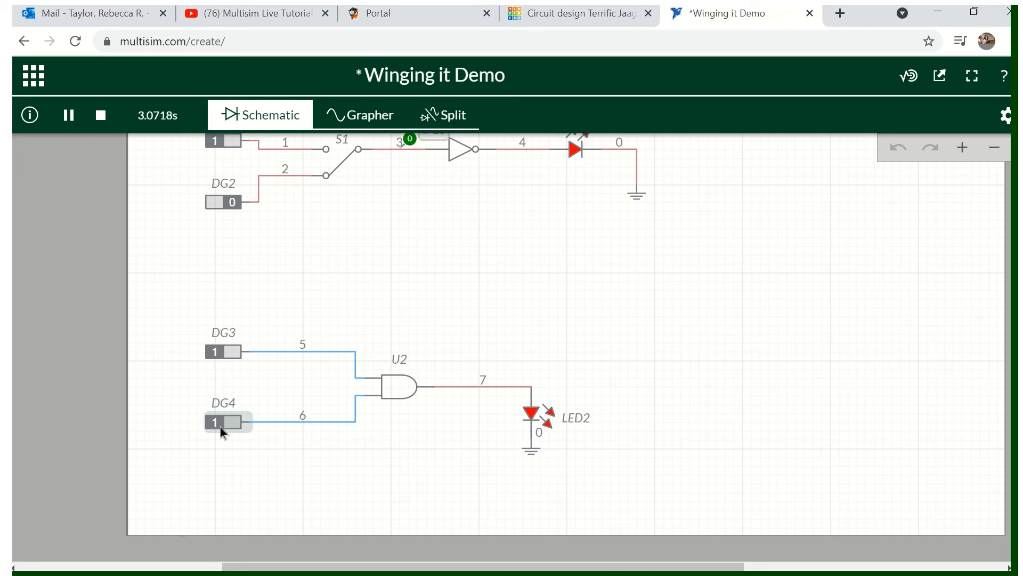
# Step: Set DG4 and DG3 to 0, toggle DG4 to 1 and back, return DG3 and DG4 to 1, and stop the simulation
pyautogui.click(217, 426)
pyautogui.click(219, 360)
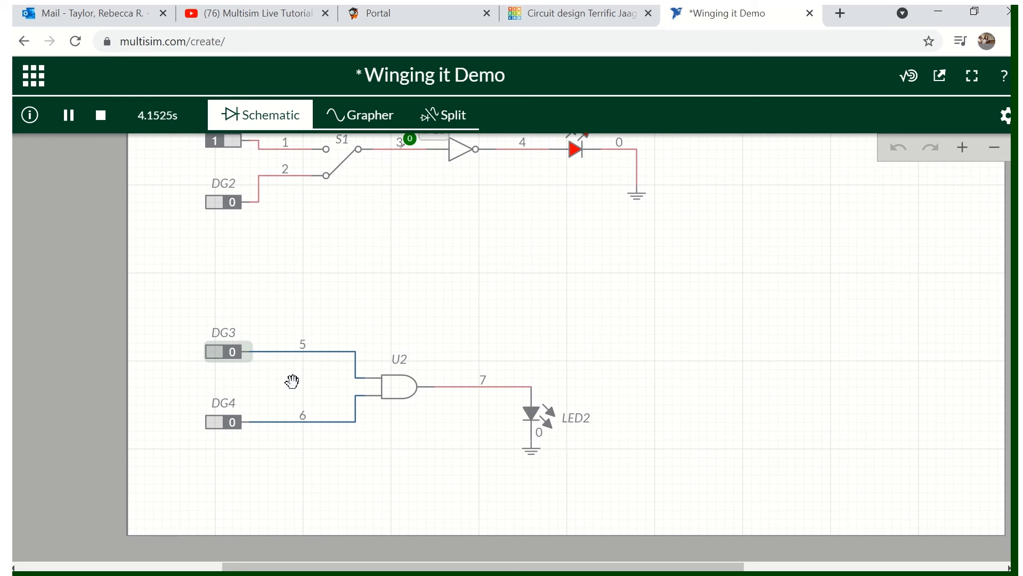
pyautogui.click(233, 426)
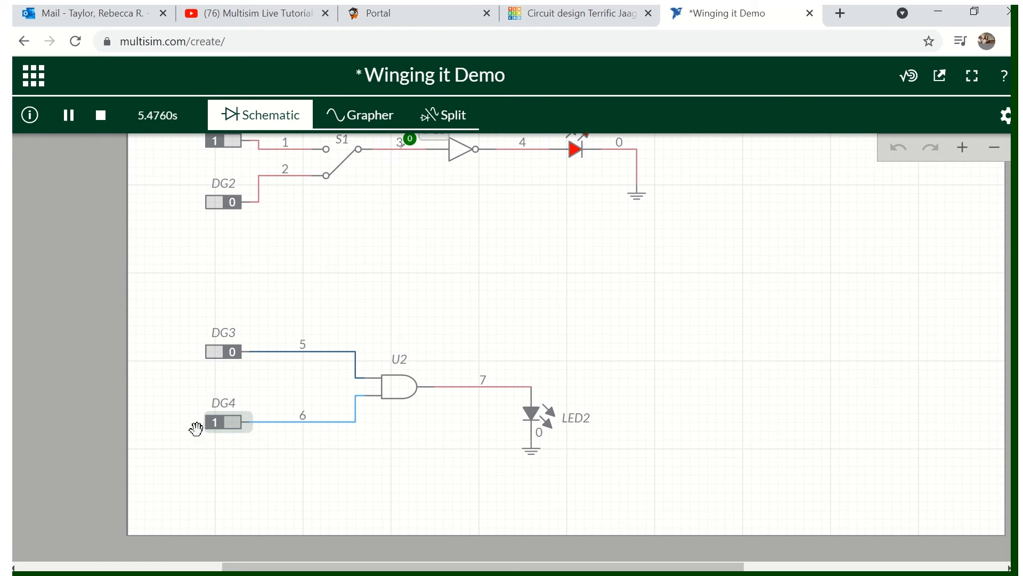
pyautogui.click(214, 424)
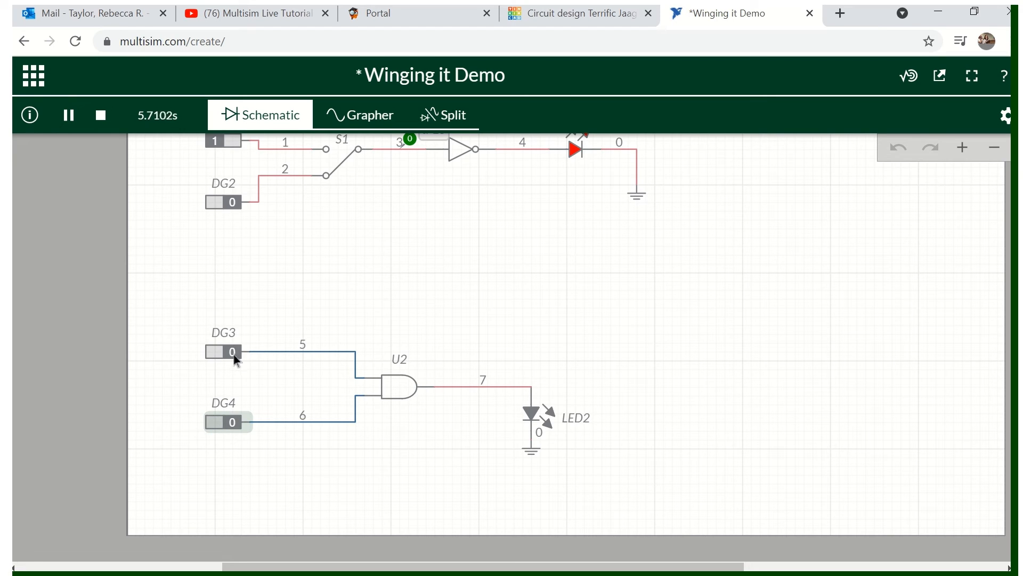
pyautogui.click(233, 353)
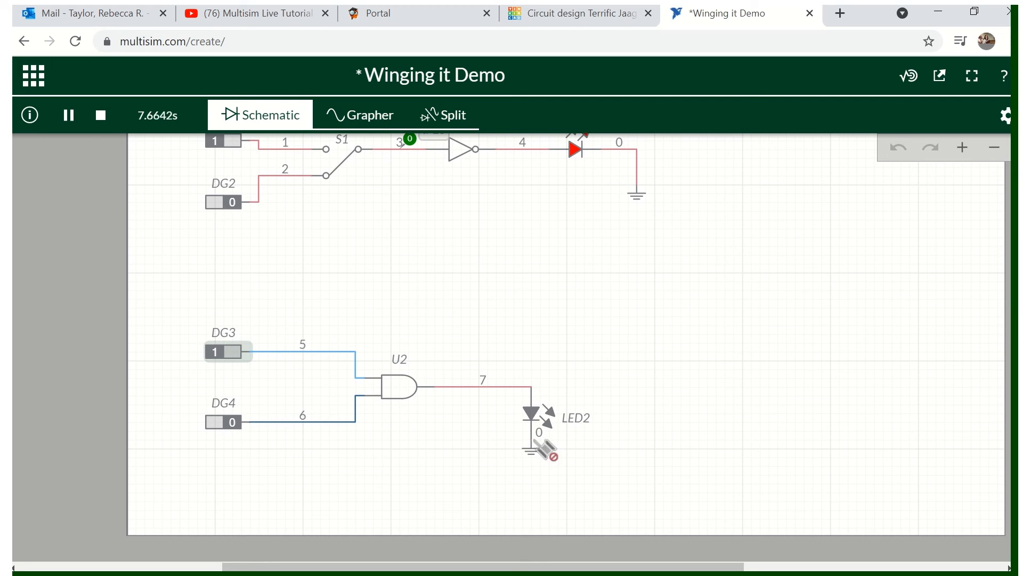
pyautogui.click(227, 423)
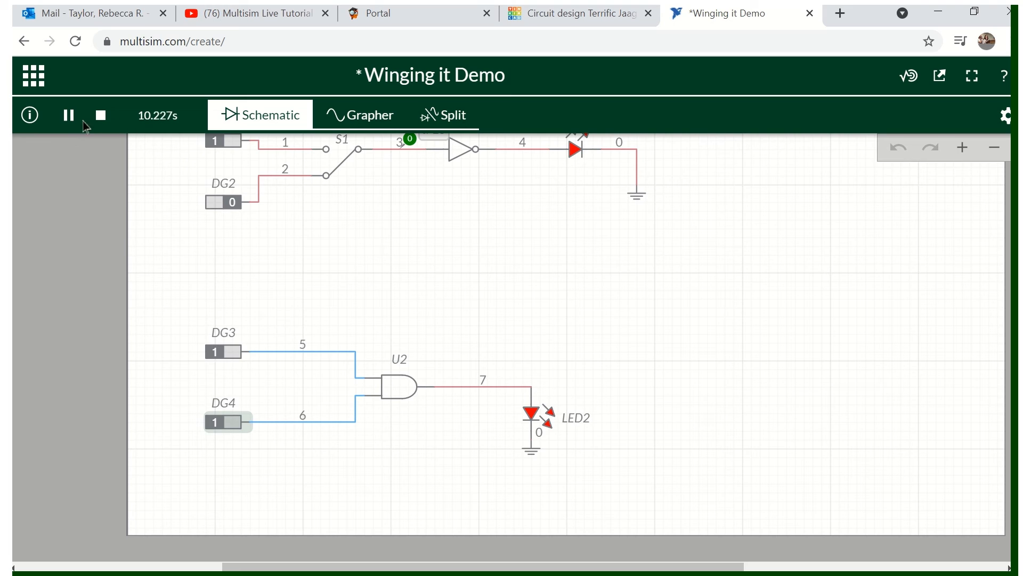
pyautogui.click(101, 116)
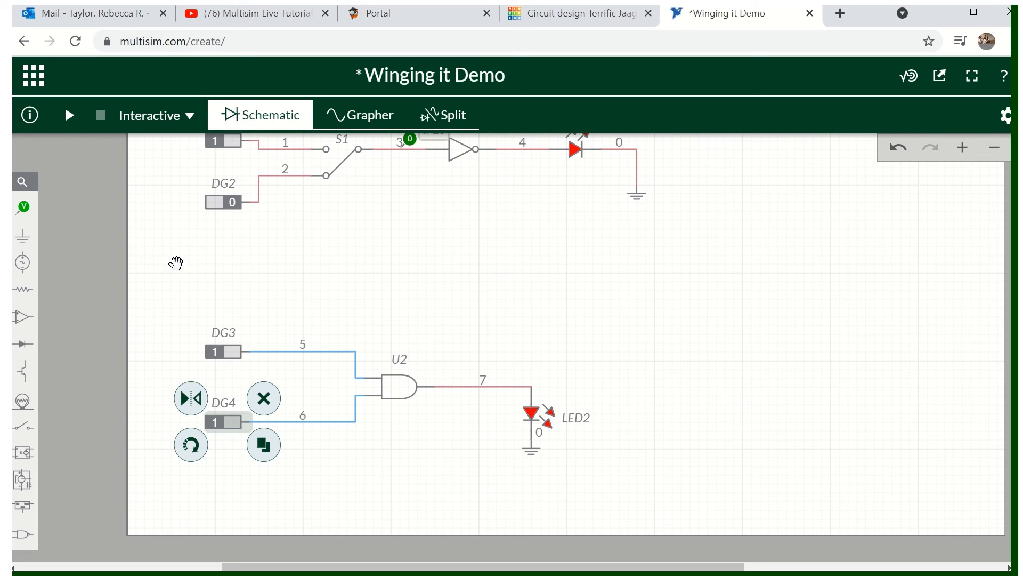
pyautogui.click(399, 390)
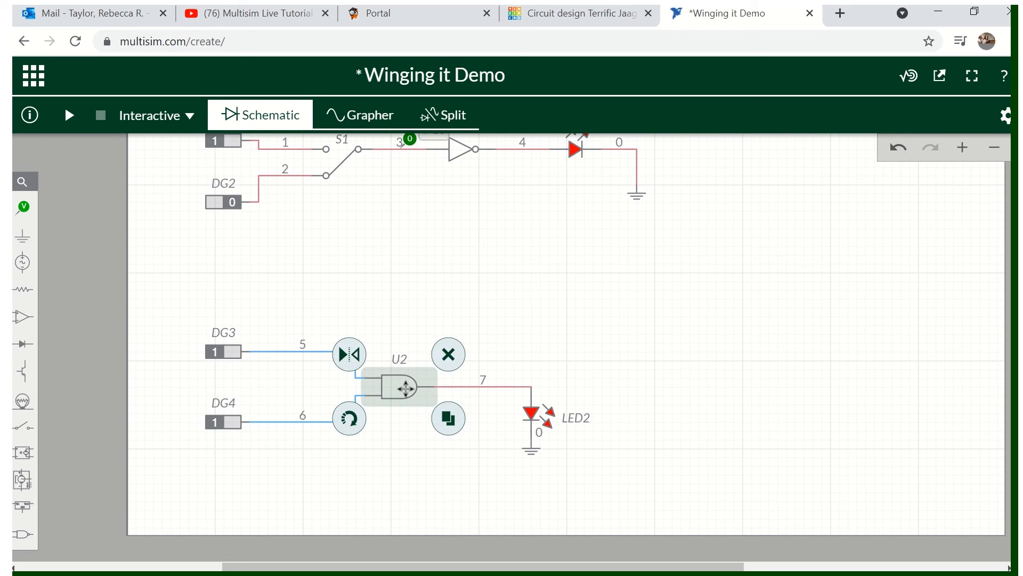
pyautogui.click(449, 354)
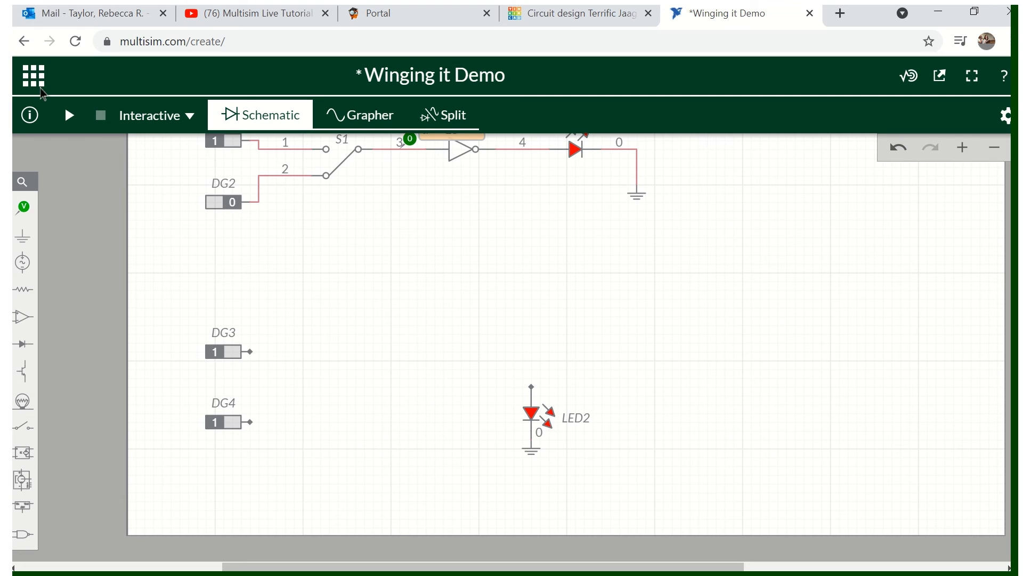
pyautogui.click(900, 148)
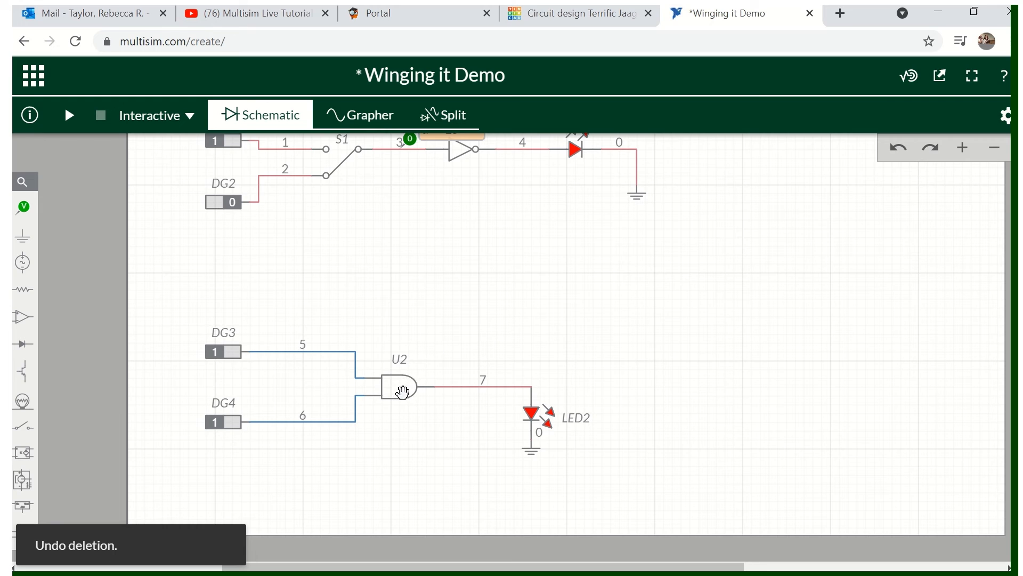
# Step: Delete the AND gate between the two constants and the LED
pyautogui.click(402, 392)
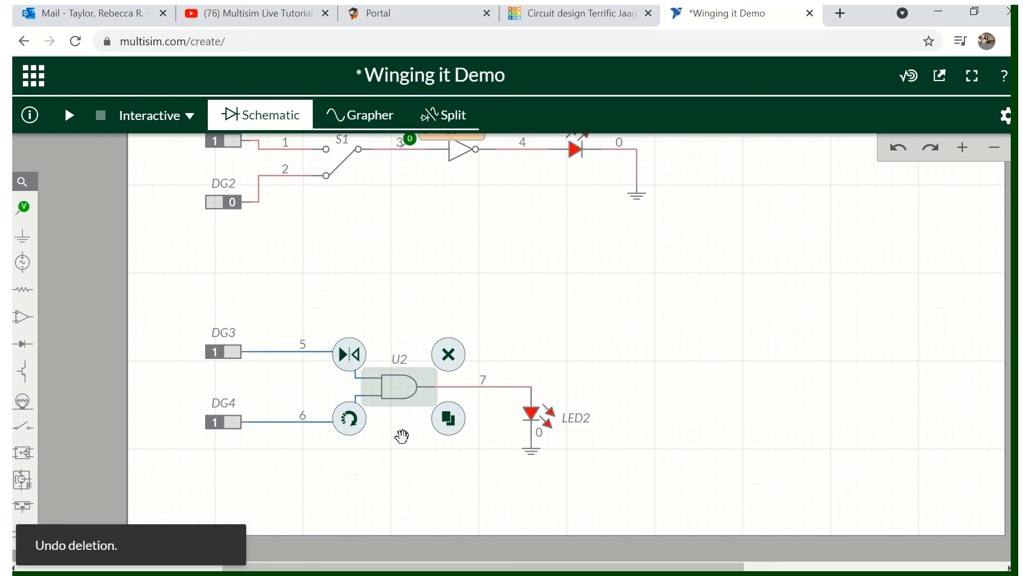
pyautogui.moveTo(400, 388)
pyautogui.mouseDown()
pyautogui.moveTo(411, 341)
pyautogui.moveTo(398, 381)
pyautogui.mouseUp()
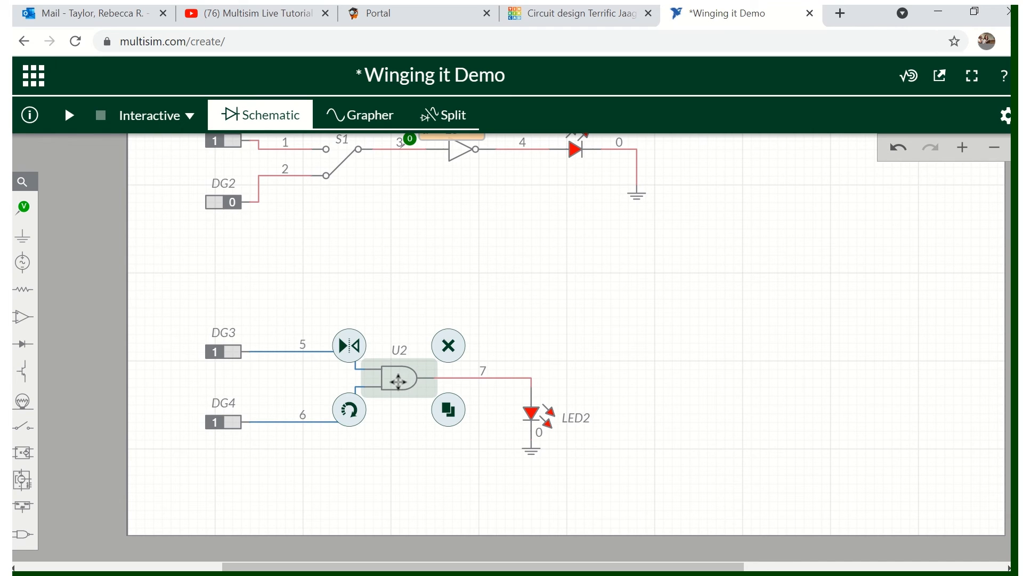
pyautogui.click(448, 345)
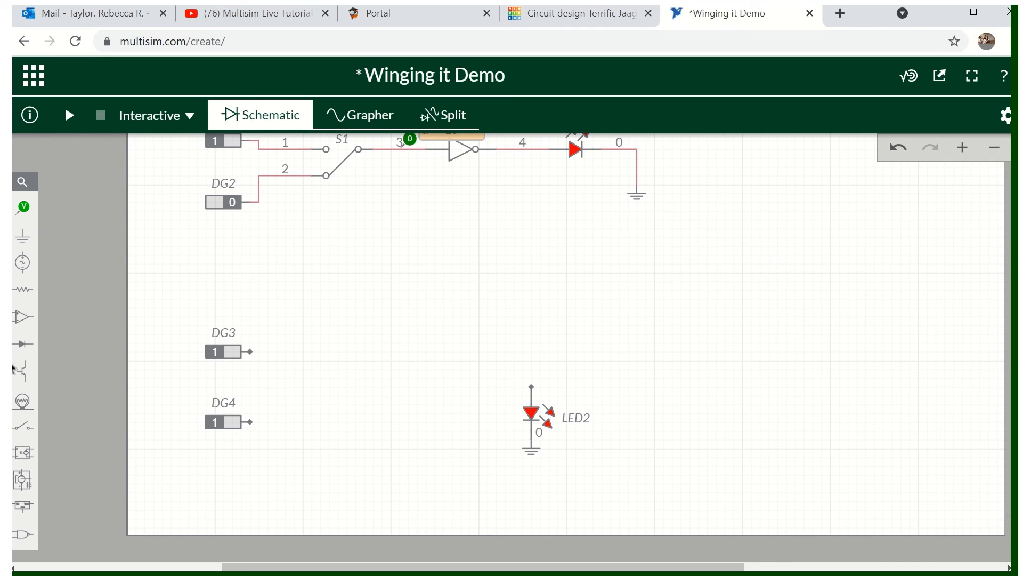
# Step: Place a 2-input NAND gate between the two constants and the LED in place of the AND gate
pyautogui.click(24, 537)
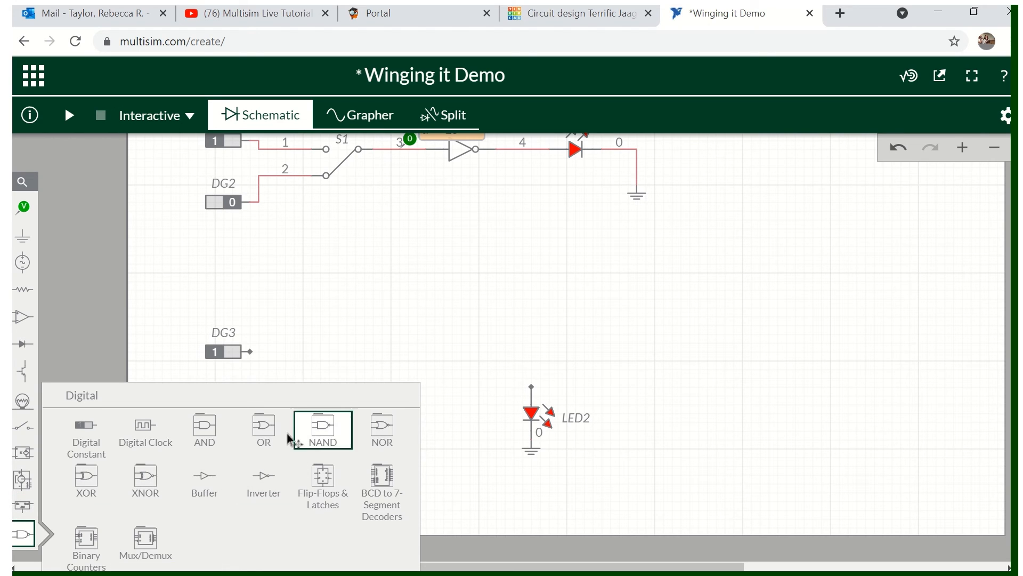
pyautogui.click(322, 440)
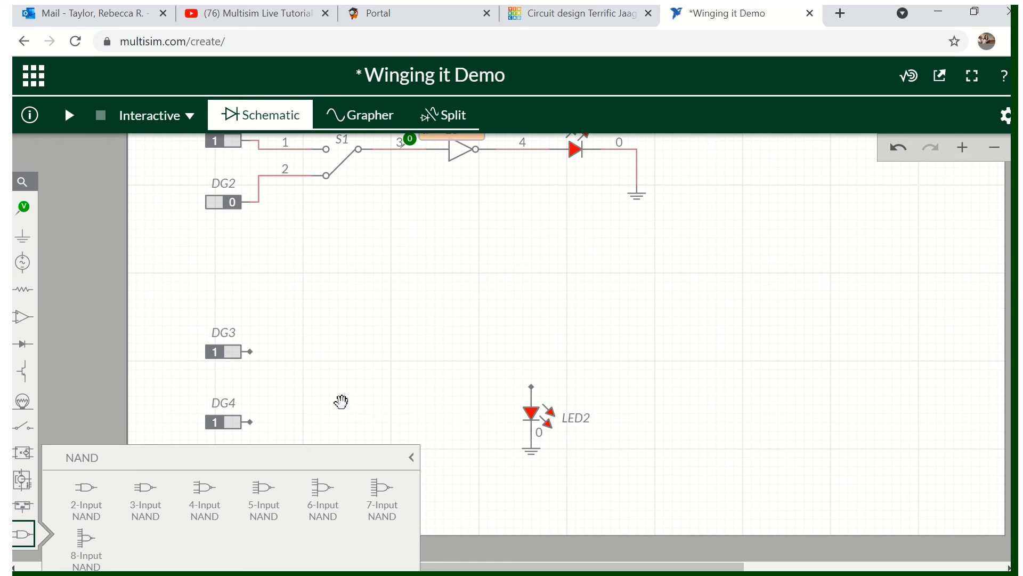
pyautogui.click(86, 489)
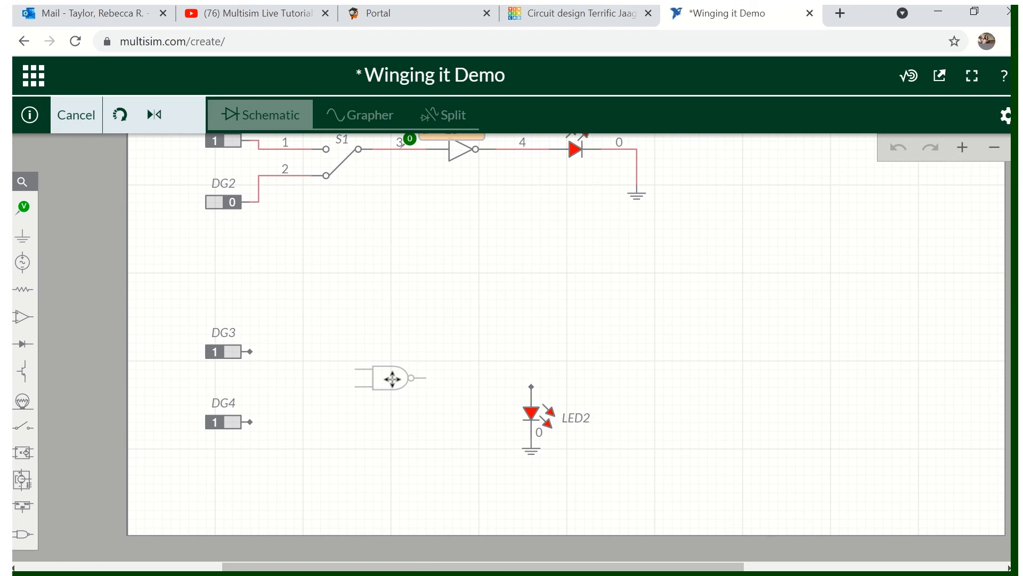
pyautogui.click(391, 369)
pyautogui.click(285, 372)
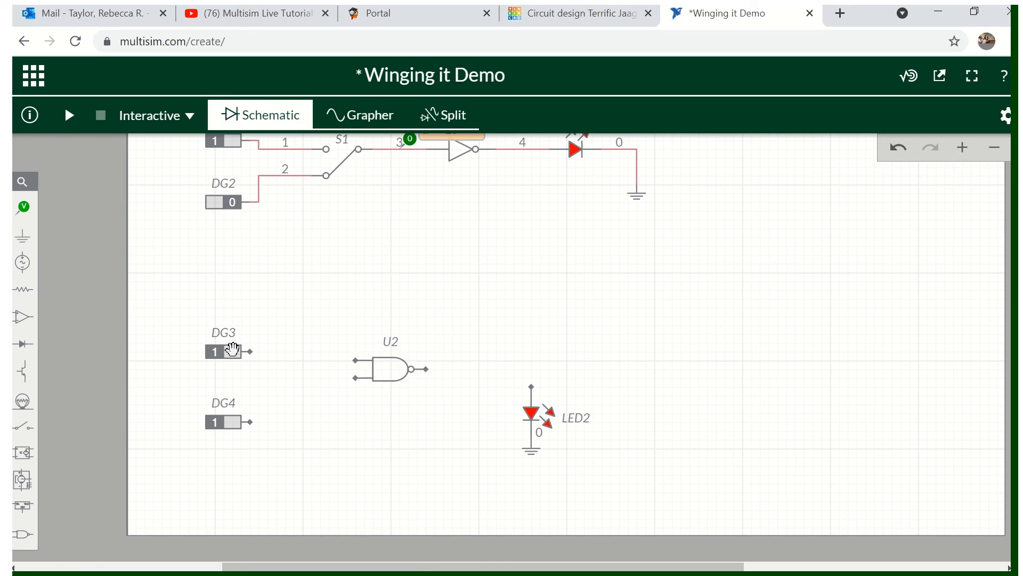
# Step: Wire DG3 to the upper input and DG4 to the lower input of NAND gate U2
pyautogui.scroll(1, 250, 352)
pyautogui.scroll(2, 246, 349)
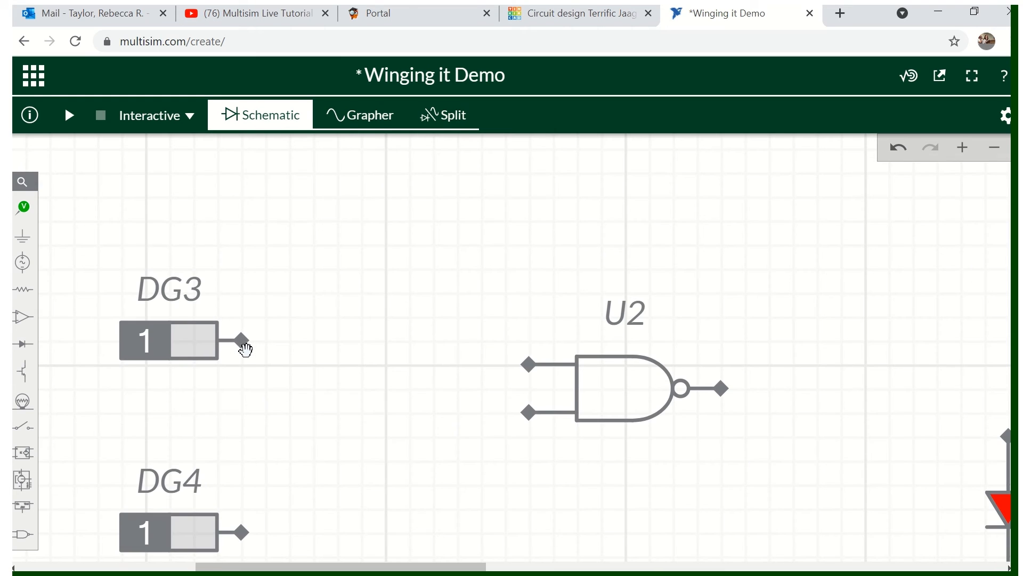
pyautogui.scroll(1, 245, 349)
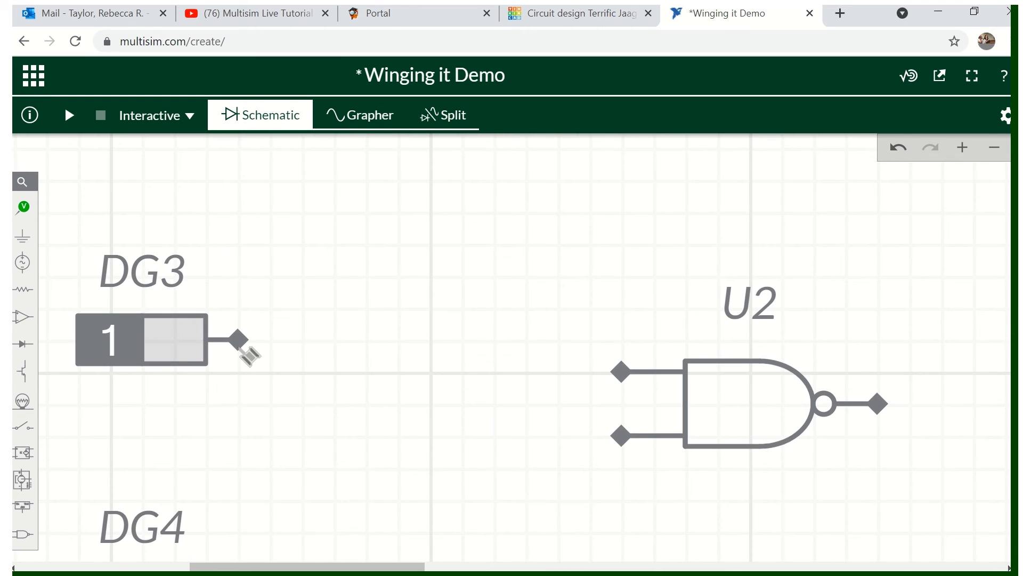
pyautogui.click(239, 340)
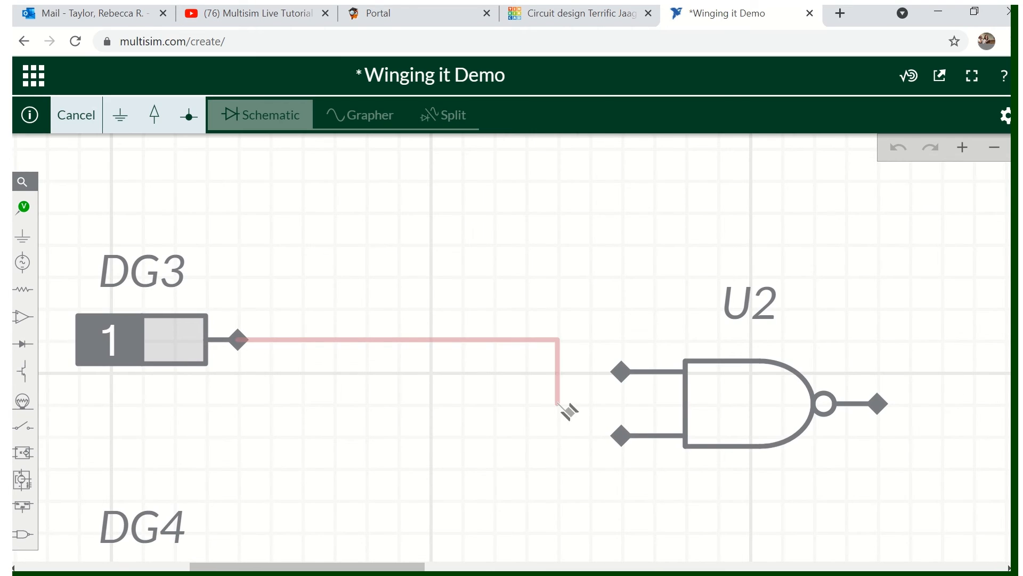
pyautogui.click(625, 373)
pyautogui.scroll(-2, 456, 434)
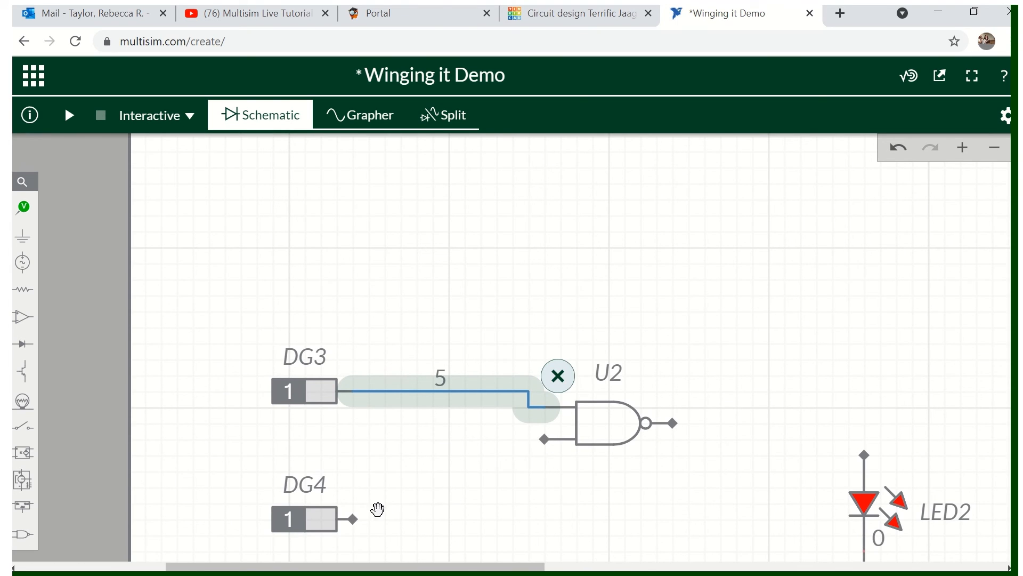
pyautogui.click(353, 518)
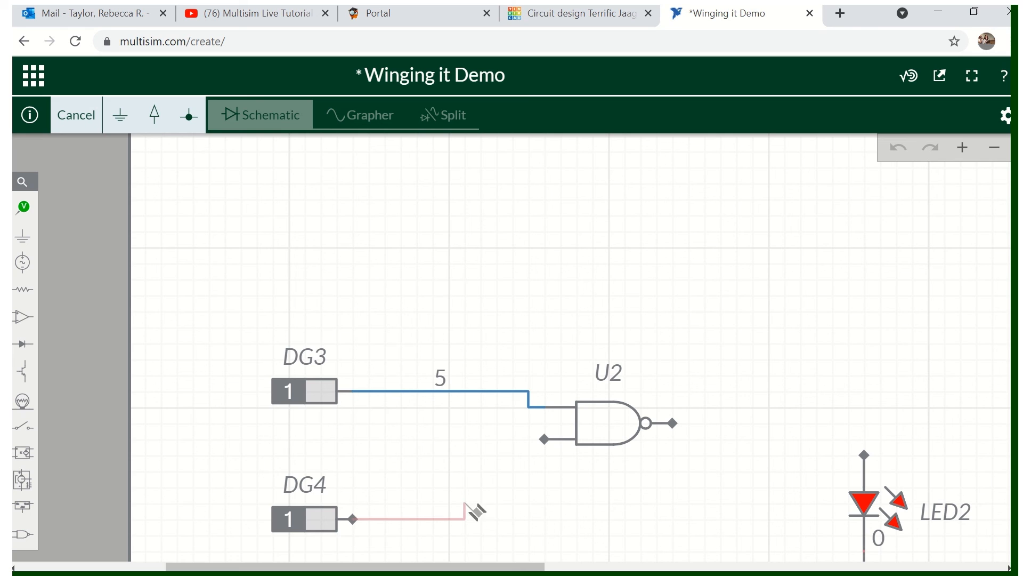
pyautogui.click(545, 438)
# Step: Wire the output of NAND gate U2 to the free upper terminal of LED2
pyautogui.scroll(2, 673, 427)
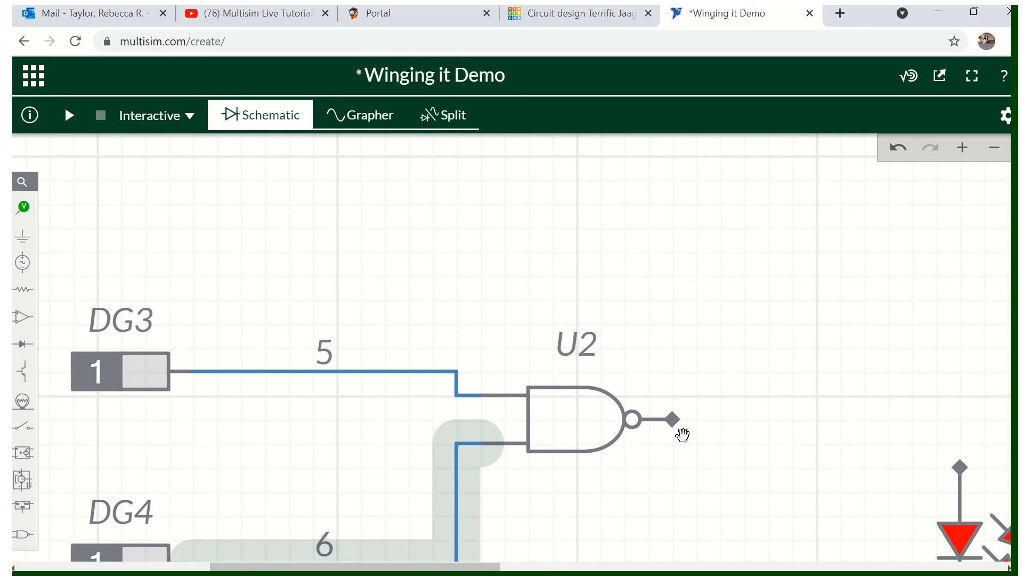
pyautogui.click(676, 423)
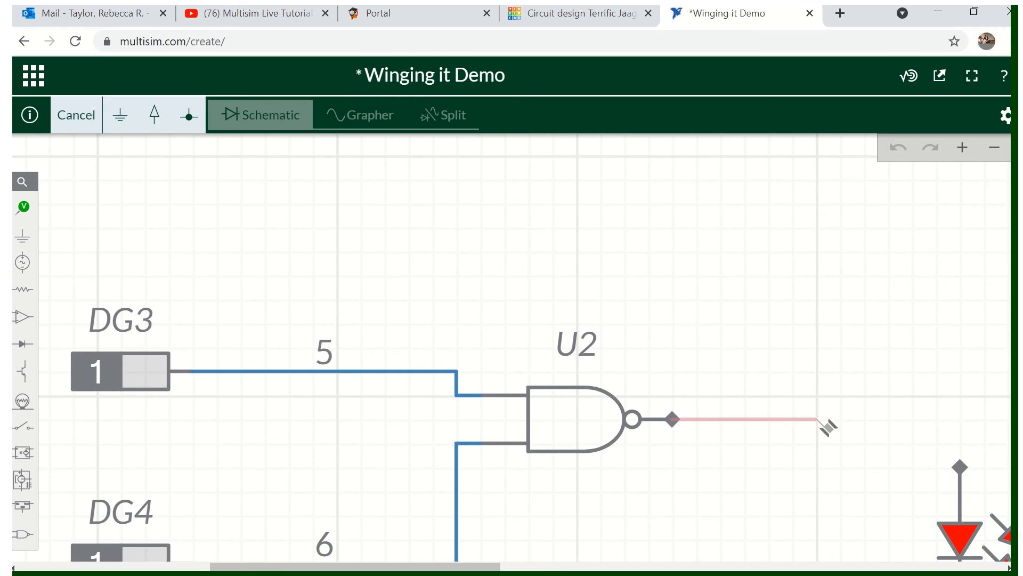
pyautogui.click(960, 467)
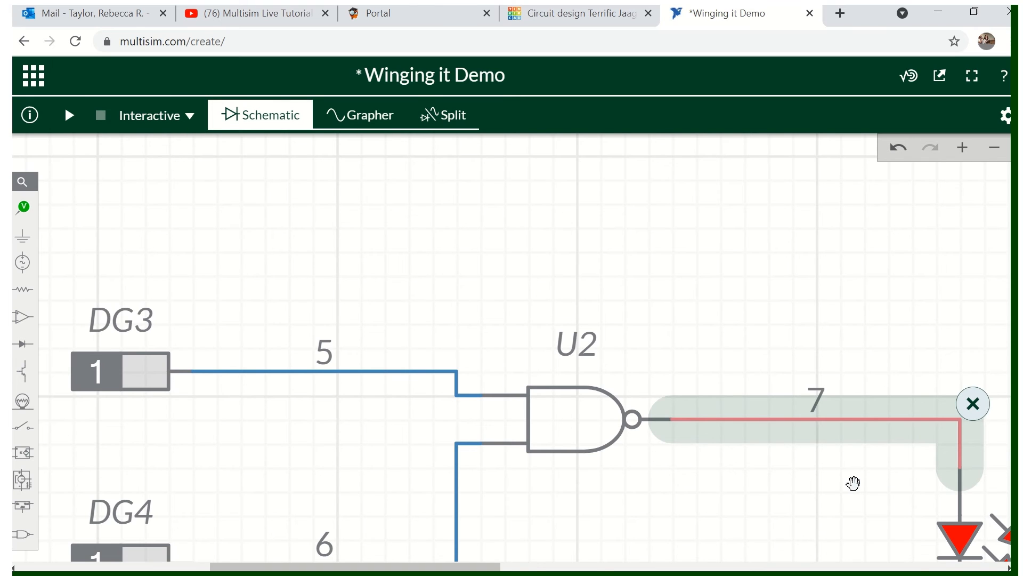
# Step: Set both digital constants feeding the NAND gate, DG3 and DG4, to 0
pyautogui.scroll(-2, 854, 483)
pyautogui.moveTo(783, 472); pyautogui.dragTo(585, 359)
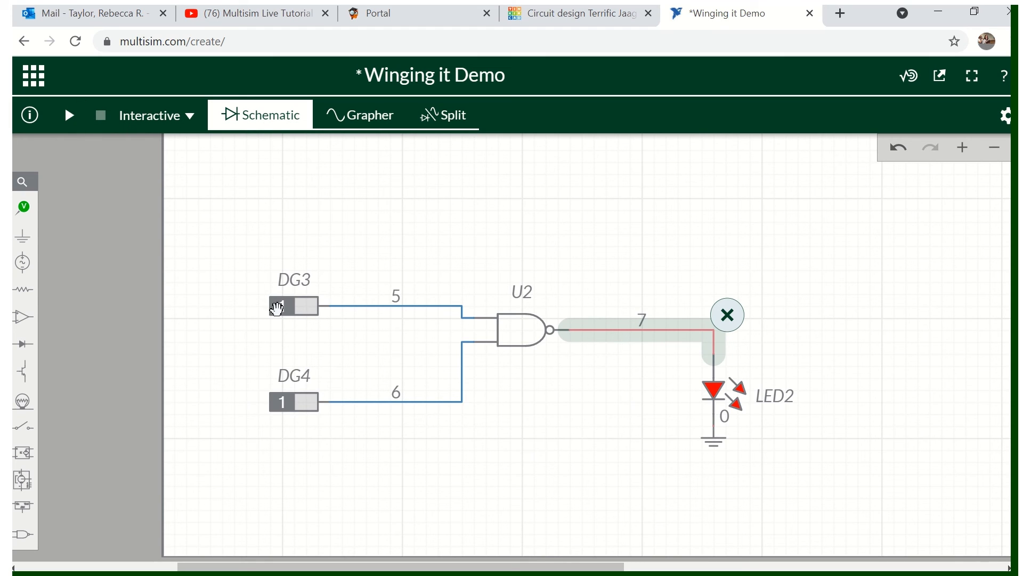
pyautogui.click(281, 305)
pyautogui.click(299, 342)
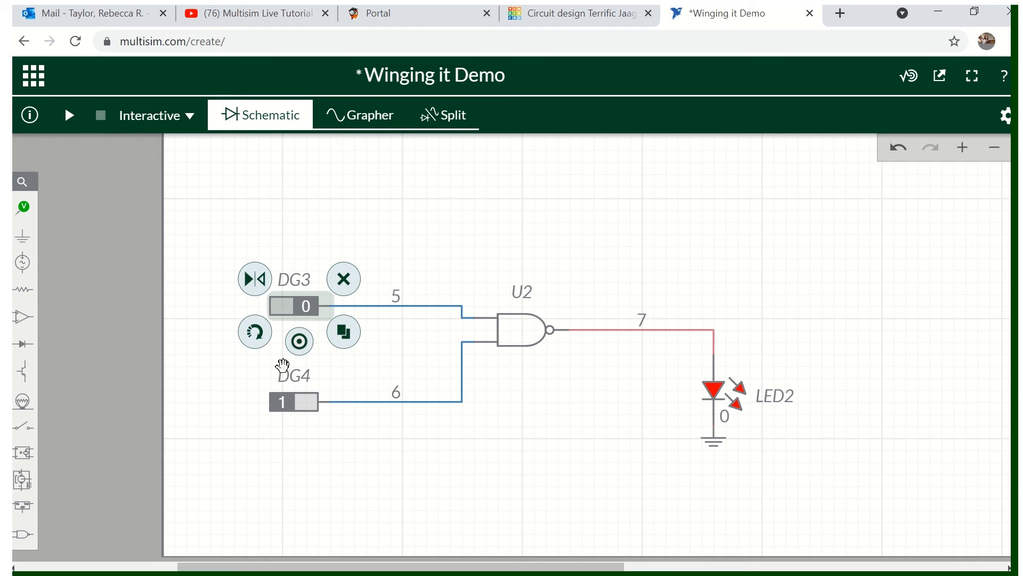
pyautogui.click(280, 400)
pyautogui.click(299, 437)
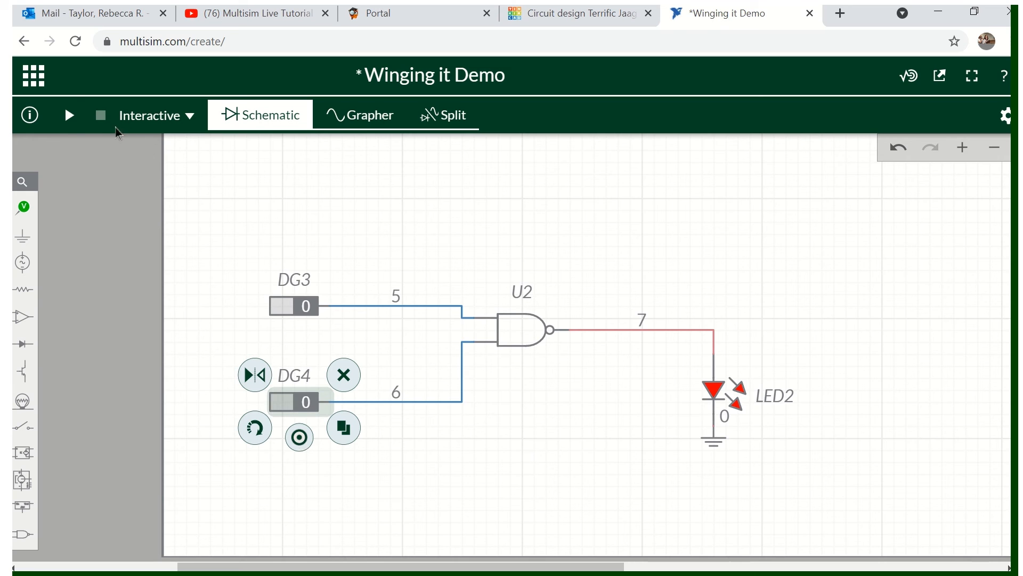
# Step: Run the interactive simulation, toggle DG4 to 1 and back to 0, set DG3 and DG4 to 1, and stop the simulation
pyautogui.click(70, 116)
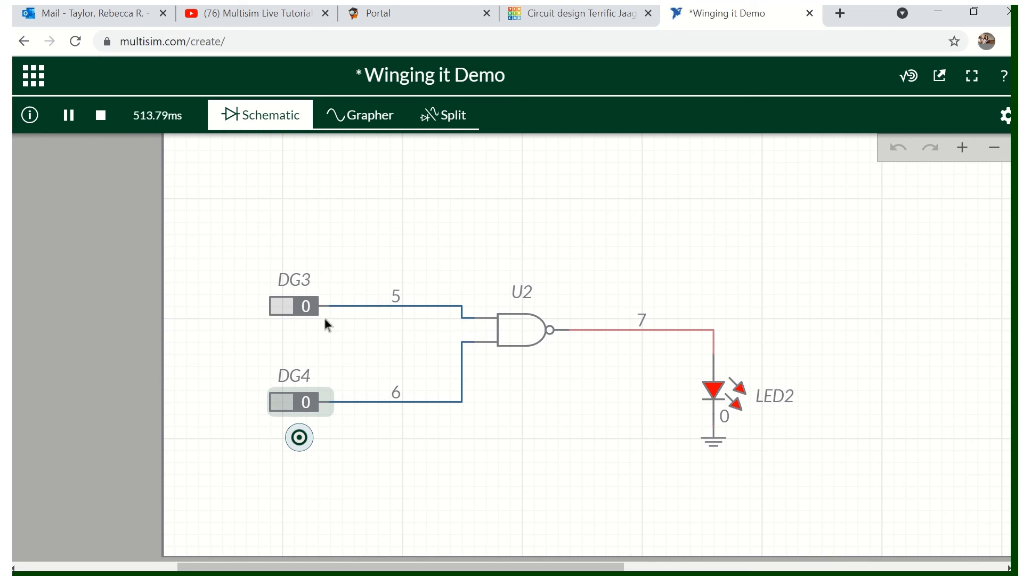
pyautogui.click(303, 403)
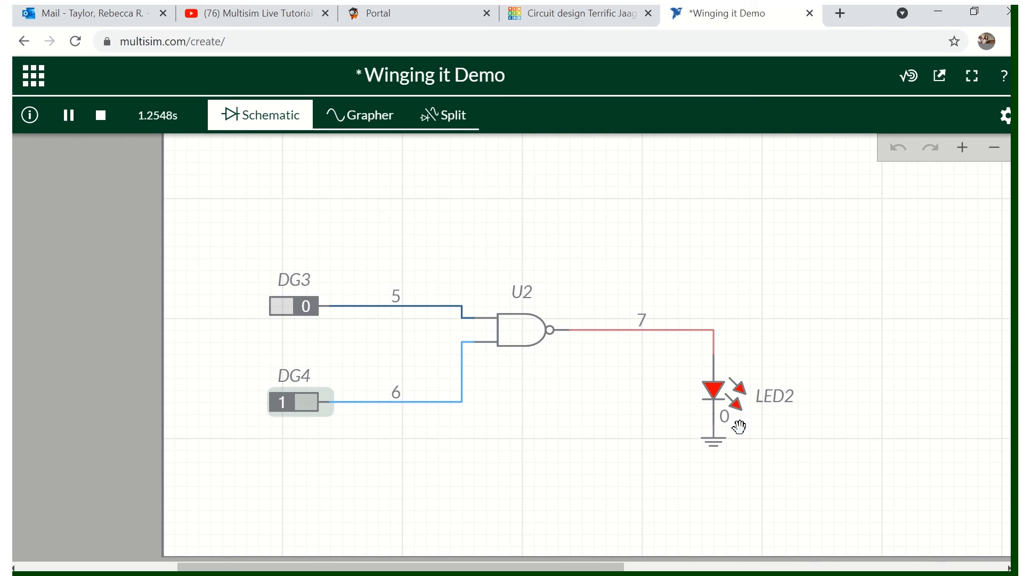
pyautogui.click(278, 412)
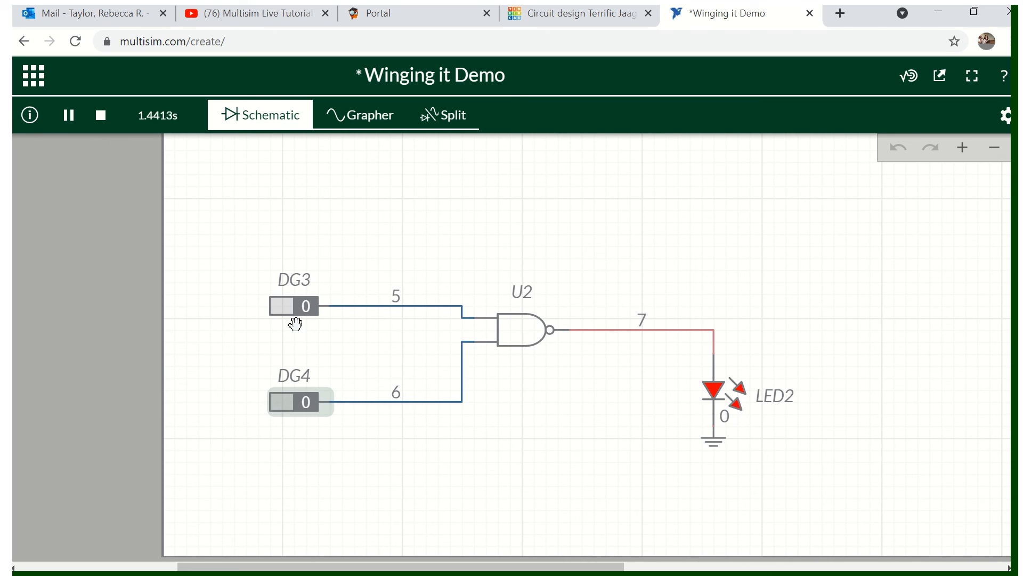
pyautogui.click(308, 308)
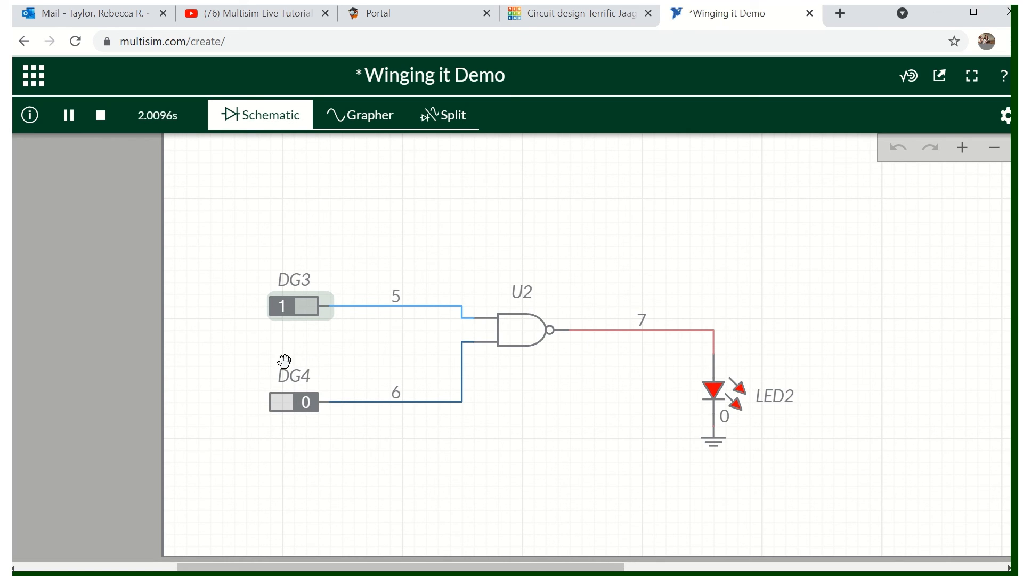
pyautogui.click(306, 403)
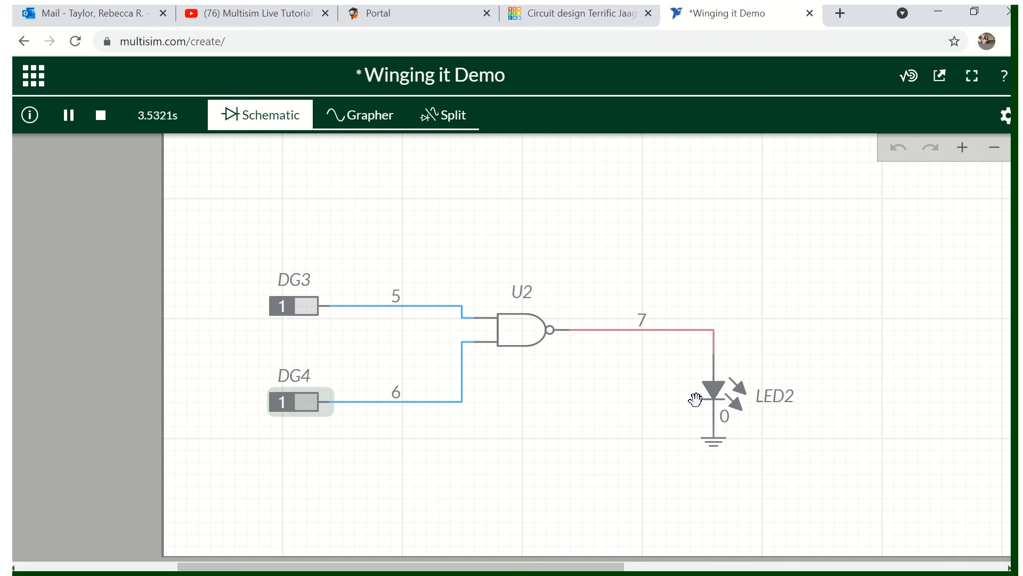
pyautogui.click(100, 115)
# Step: Place a D latch on the schematic just below NAND gate U2
pyautogui.click(23, 534)
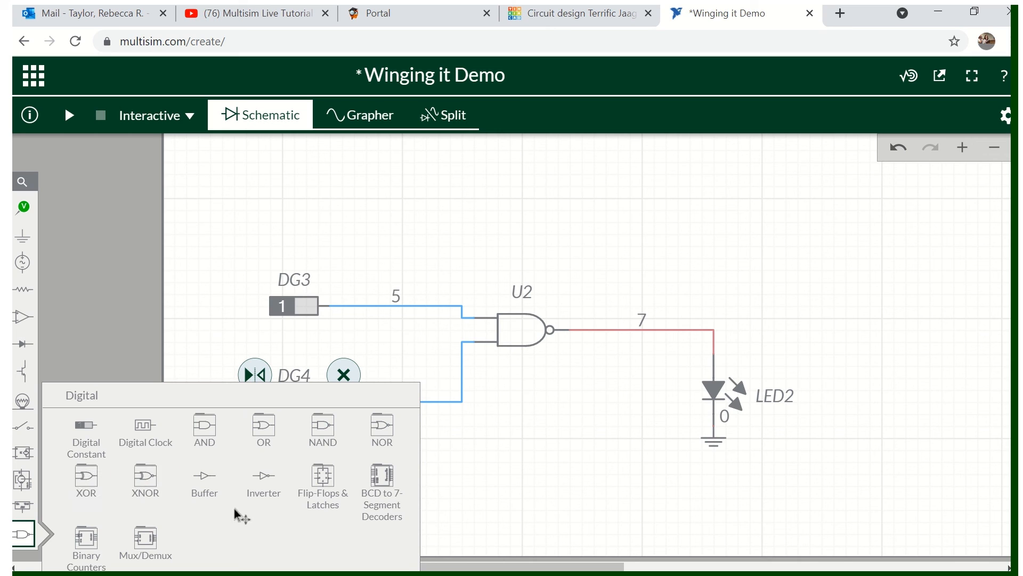
pyautogui.click(330, 484)
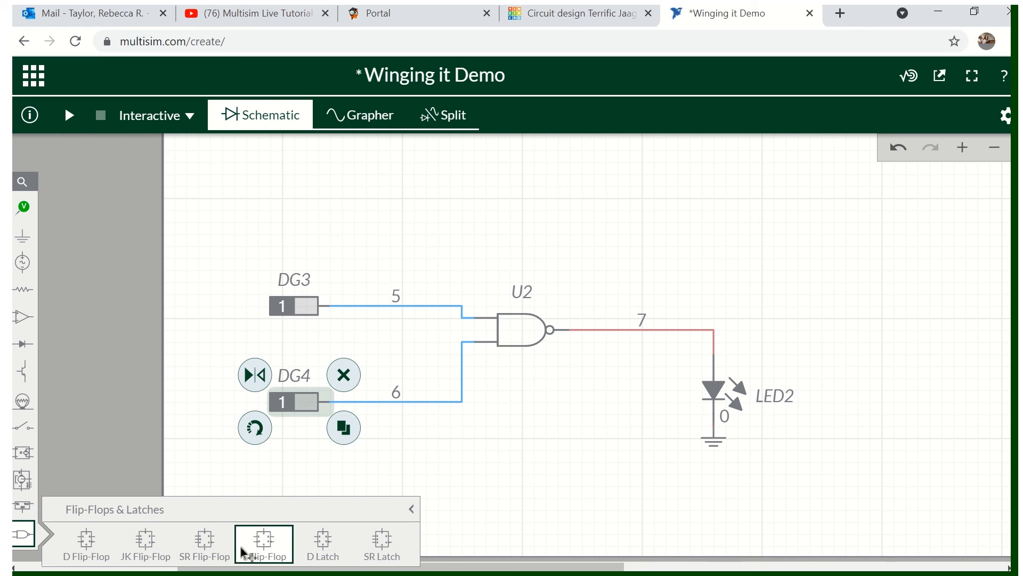
pyautogui.click(323, 543)
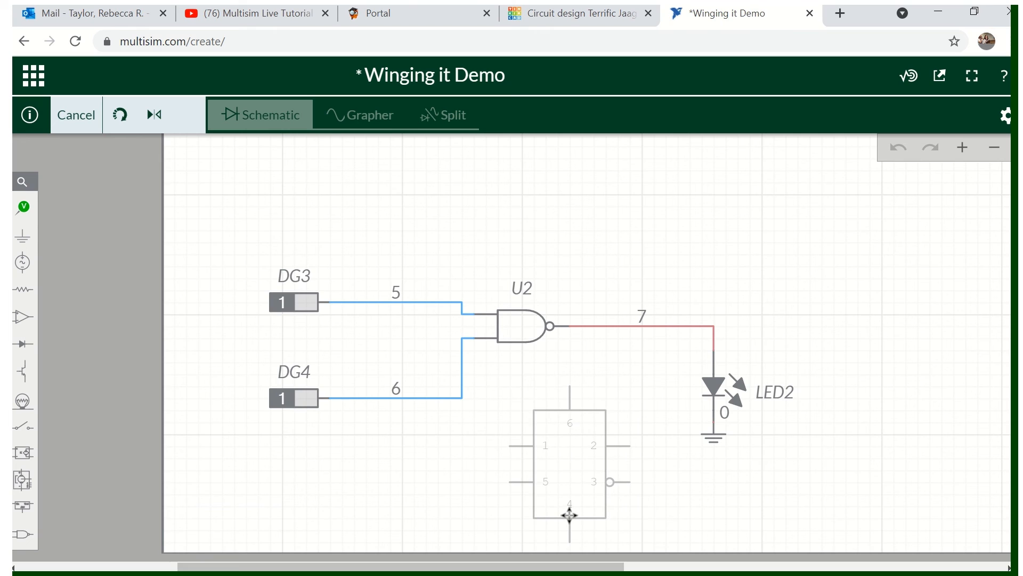
pyautogui.click(558, 515)
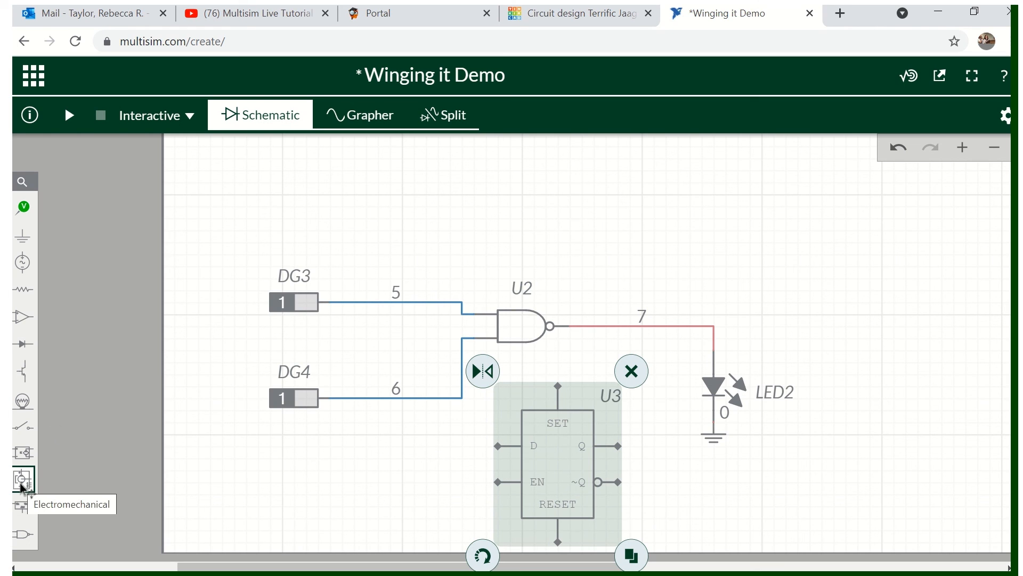
# Step: Examine the available mux/demux, electromechanical, modeling block and binary counter components
pyautogui.click(22, 534)
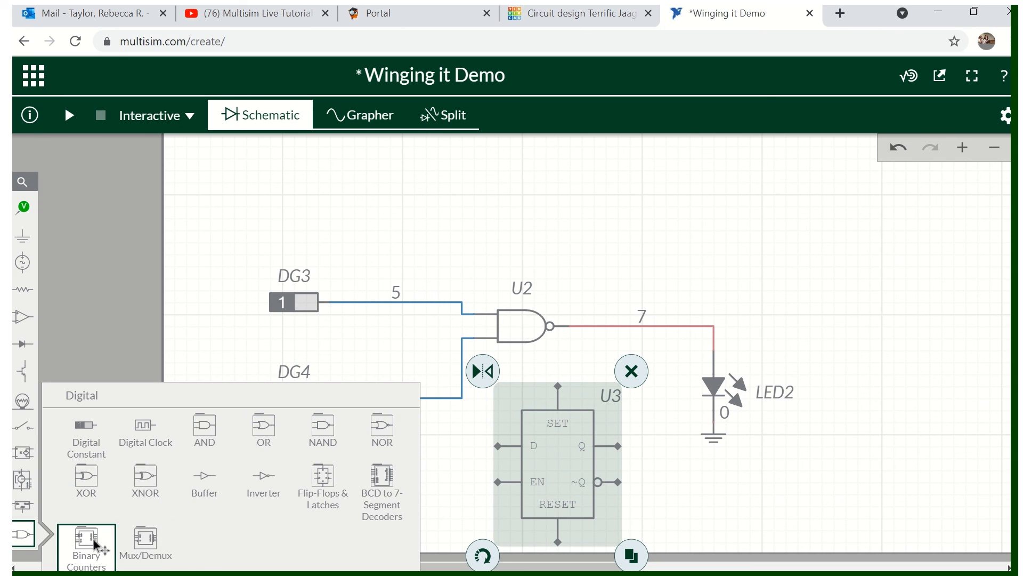
pyautogui.click(149, 544)
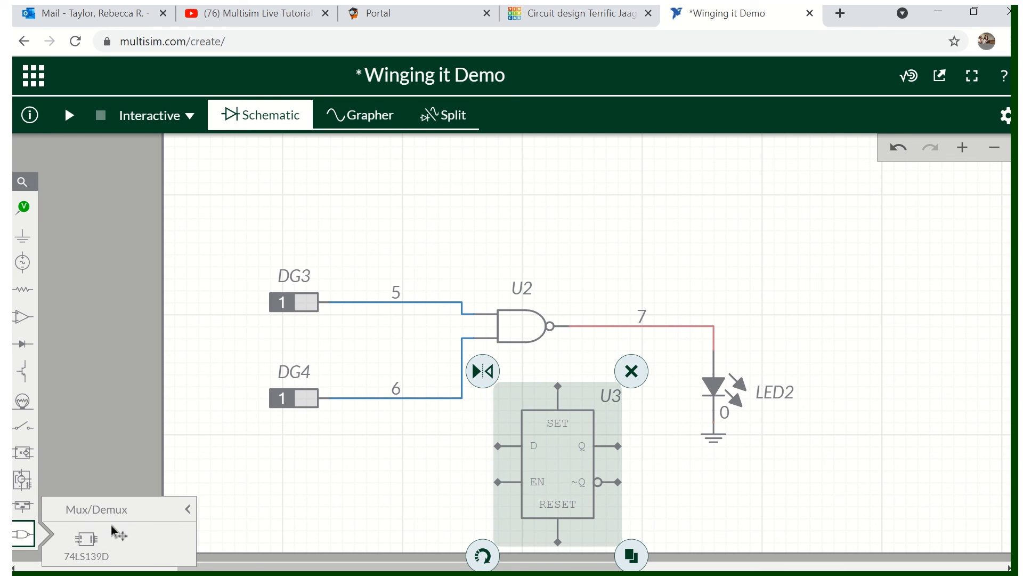
pyautogui.click(187, 509)
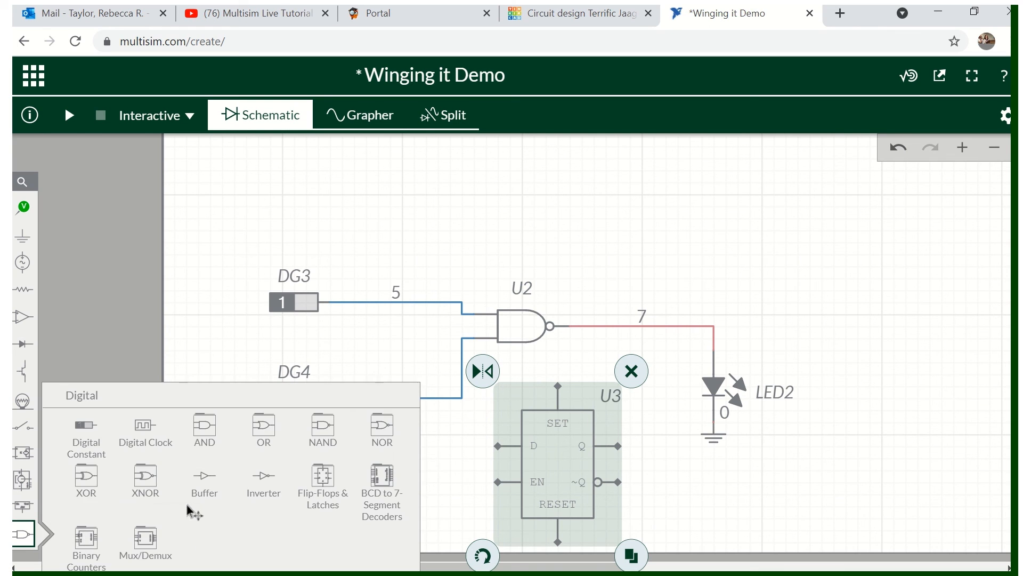
pyautogui.click(24, 480)
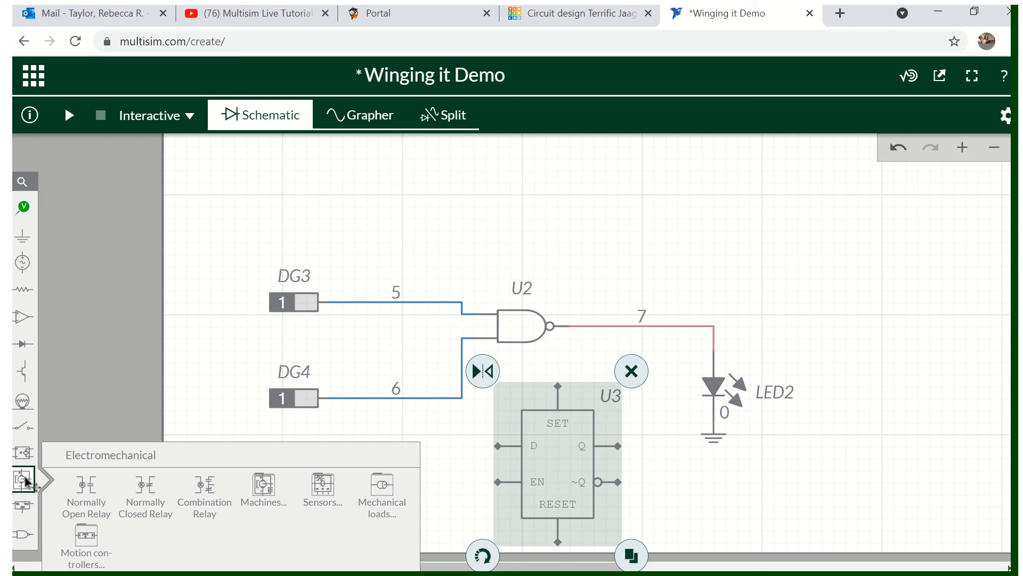
pyautogui.click(25, 455)
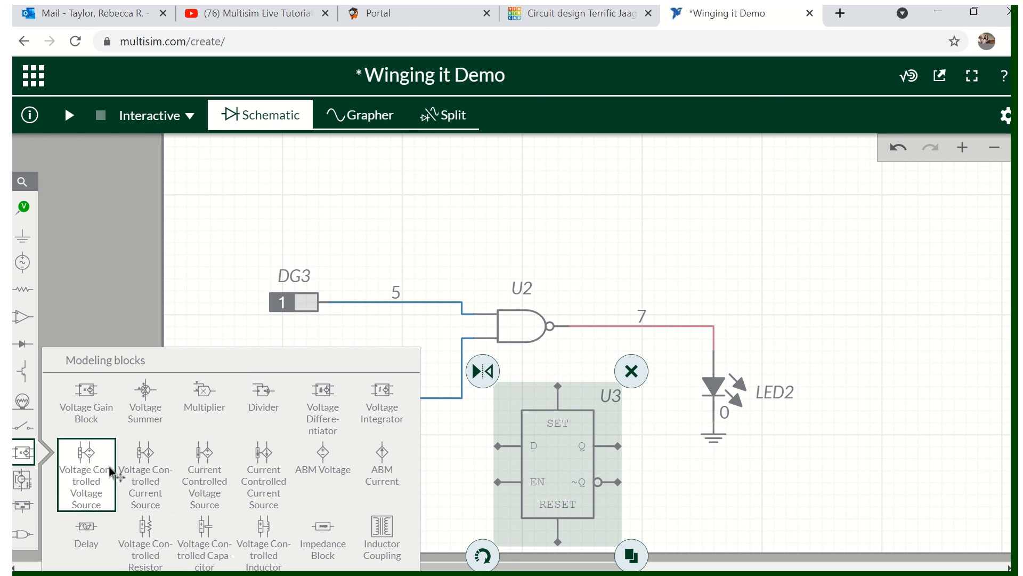
pyautogui.click(24, 534)
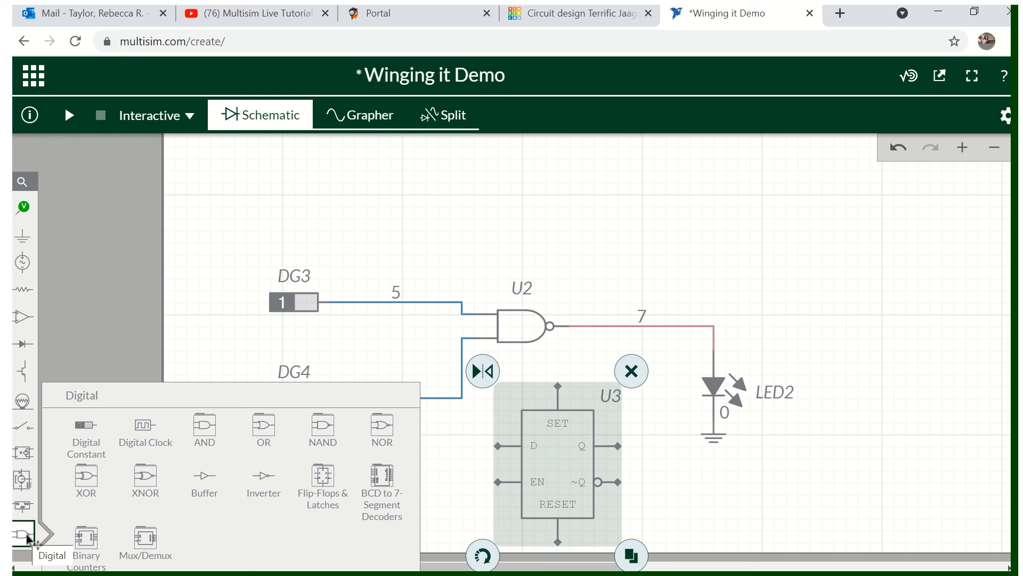
pyautogui.click(86, 541)
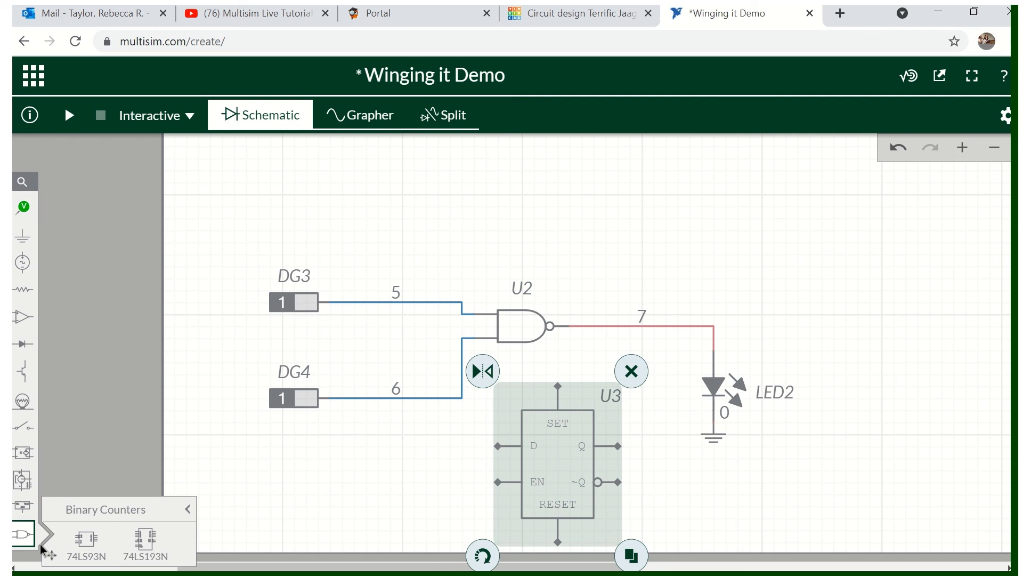
# Step: Replace the previous component search term and search for lm555
pyautogui.click(22, 181)
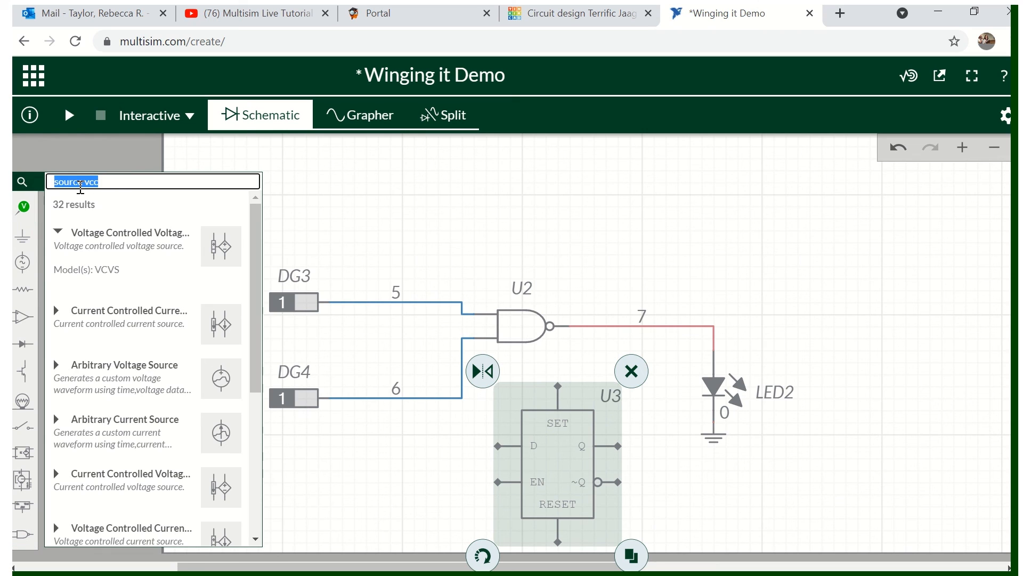
pyautogui.press('BackSpace')
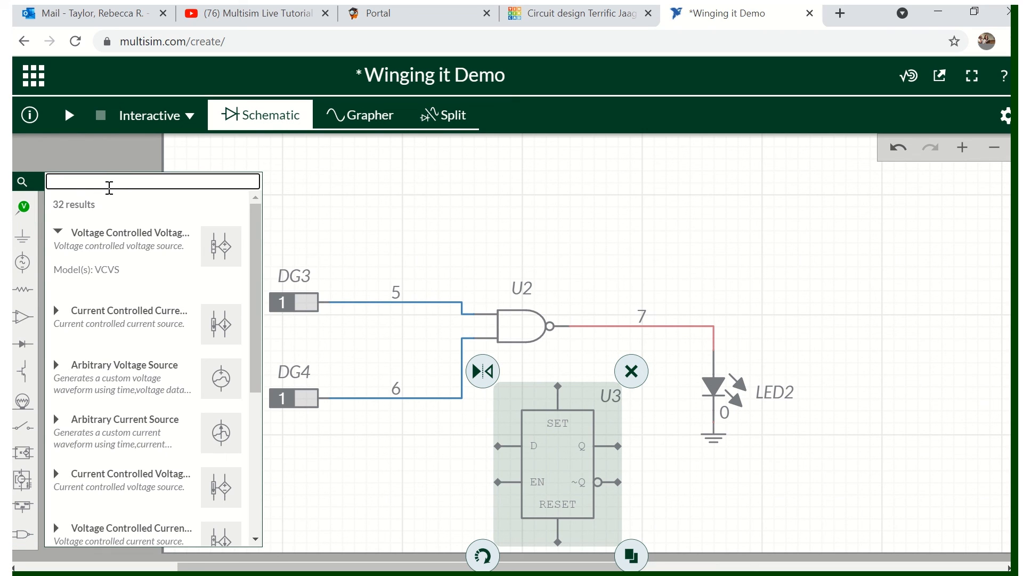
pyautogui.write('k')
pyautogui.write('lm5')
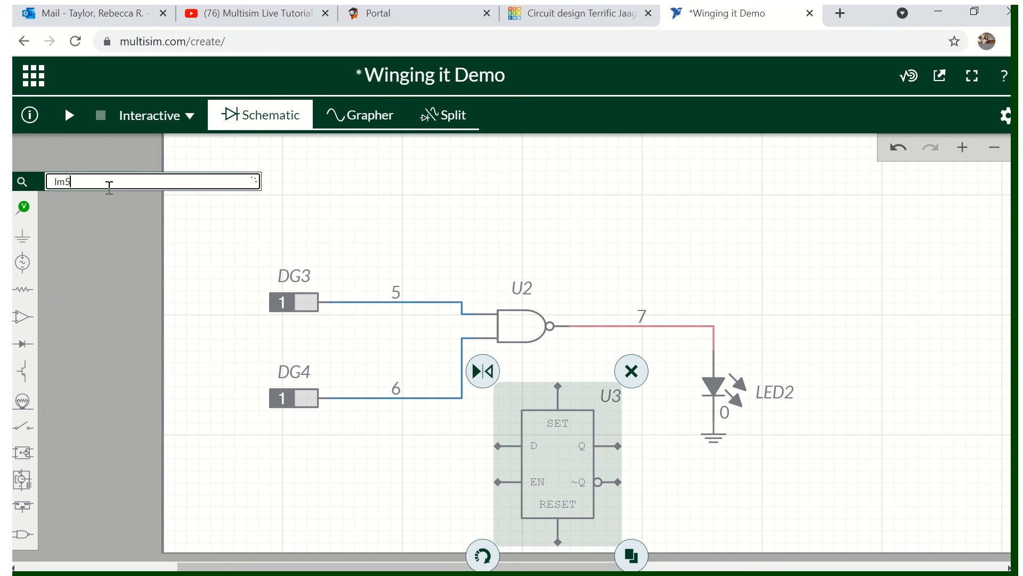
pyautogui.write('55')
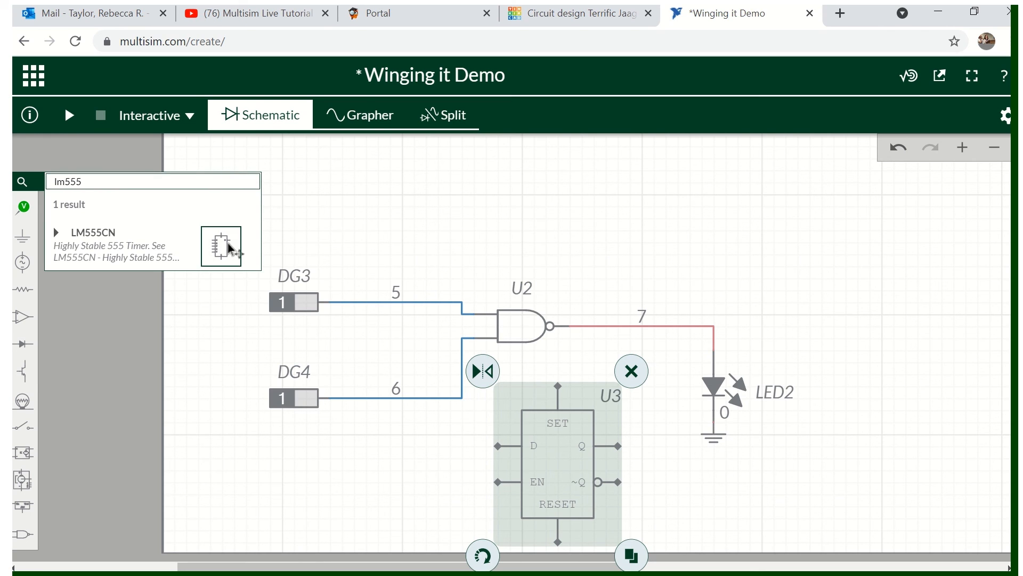
# Step: Place the LM555CN timer in the empty area to the right of the two LED circuits
pyautogui.moveTo(229, 245); pyautogui.dragTo(768, 274)
pyautogui.scroll(6, 886, 238)
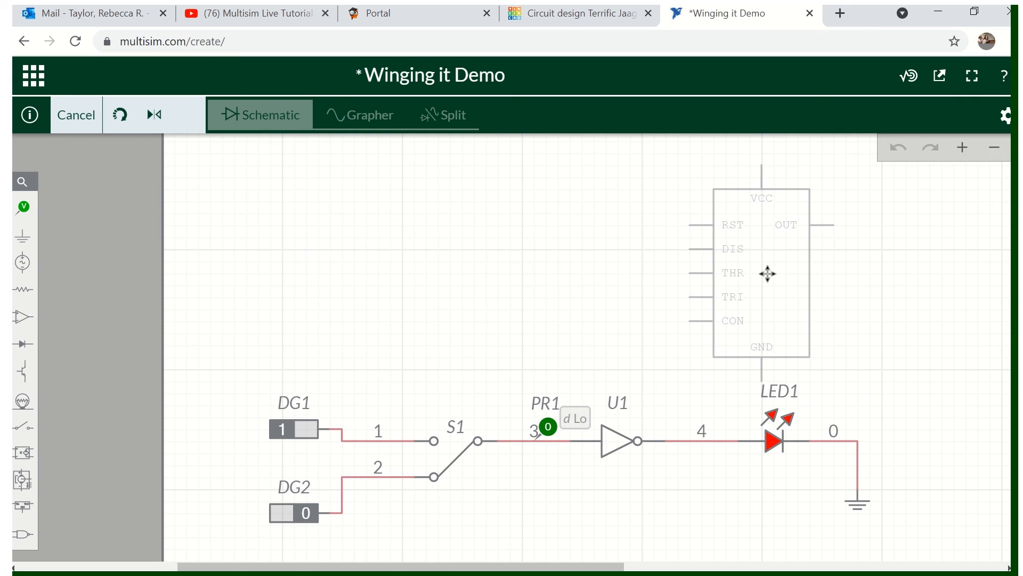
pyautogui.scroll(-1, 676, 440)
pyautogui.scroll(-5, 706, 443)
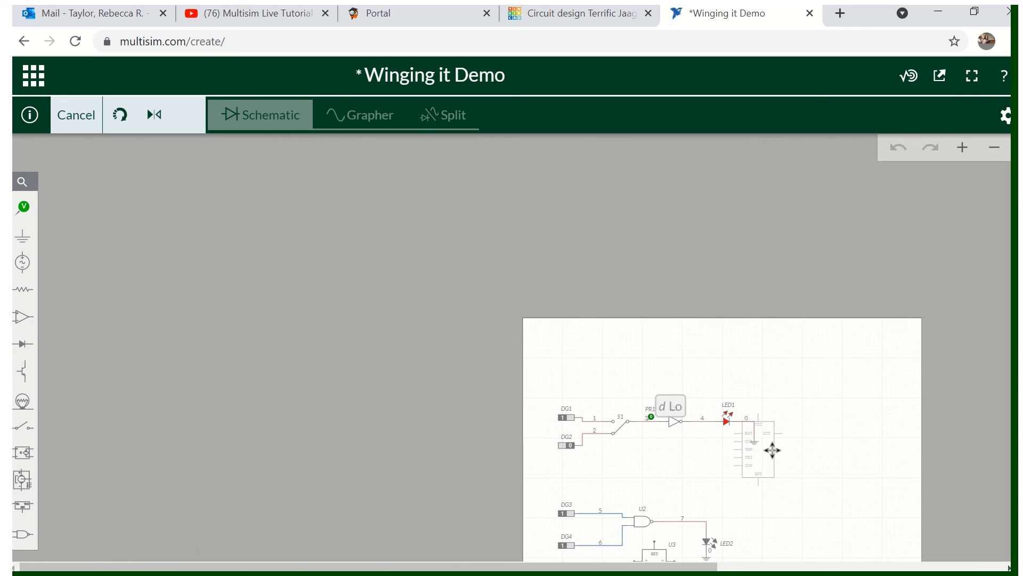
pyautogui.moveTo(772, 450); pyautogui.dragTo(838, 496)
pyautogui.click(806, 375)
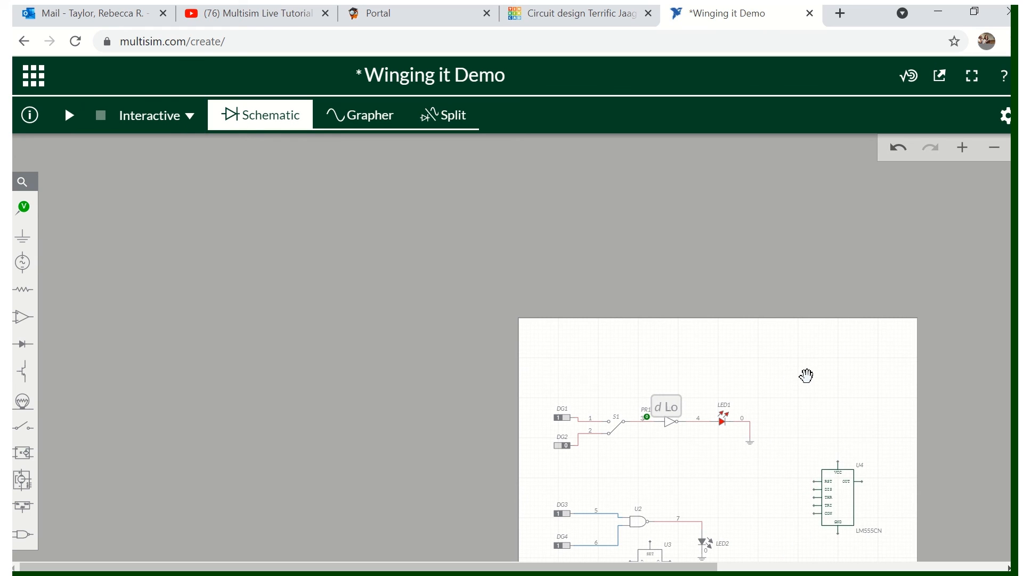
pyautogui.moveTo(806, 376); pyautogui.dragTo(569, 263)
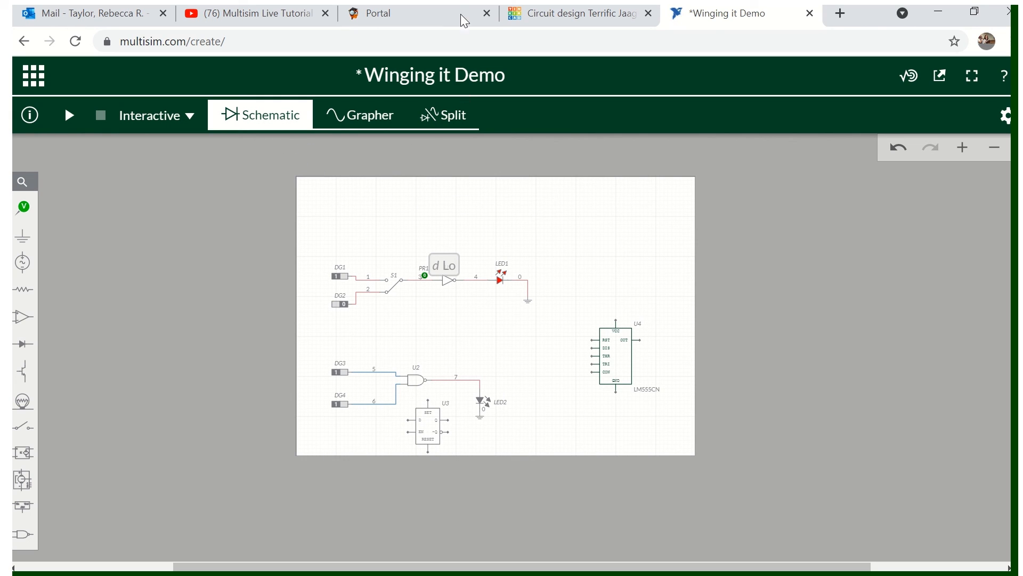
pyautogui.moveTo(464, 11)
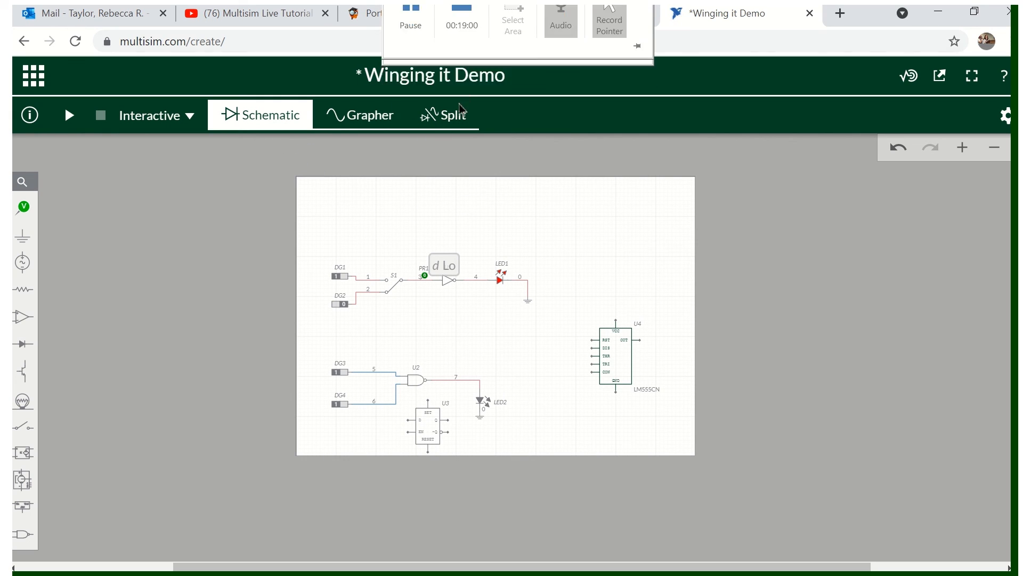